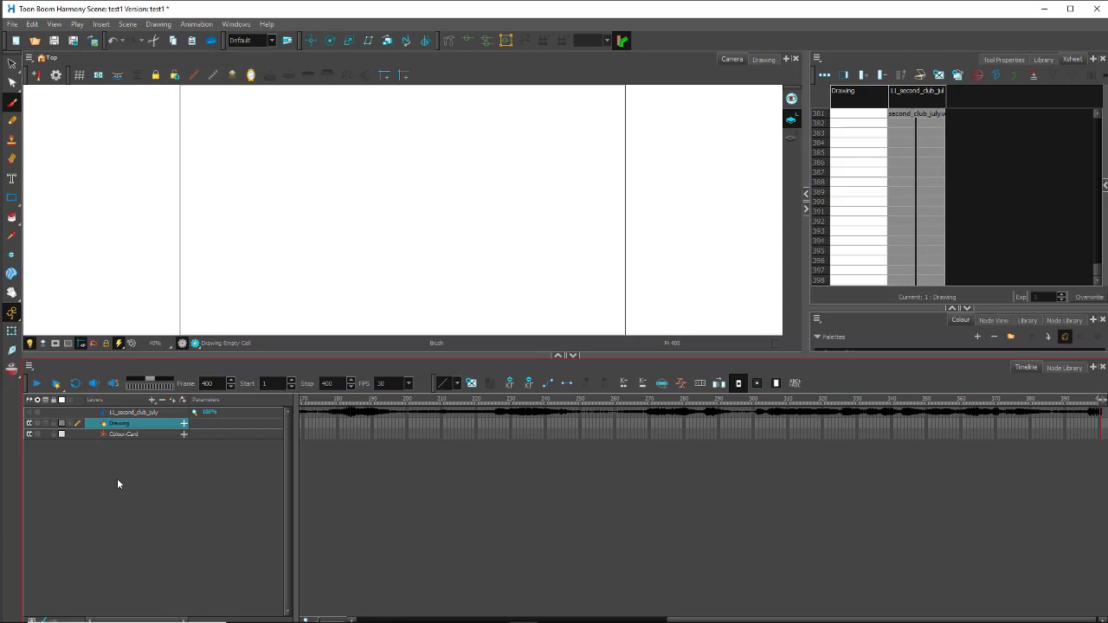
Enlarge the camera view and the Colour view so the scene palette and its colour swatches can be seen.
{"action": "left_click", "coordinate": [29, 435]}
{"action": "left_click", "coordinate": [30, 435]}
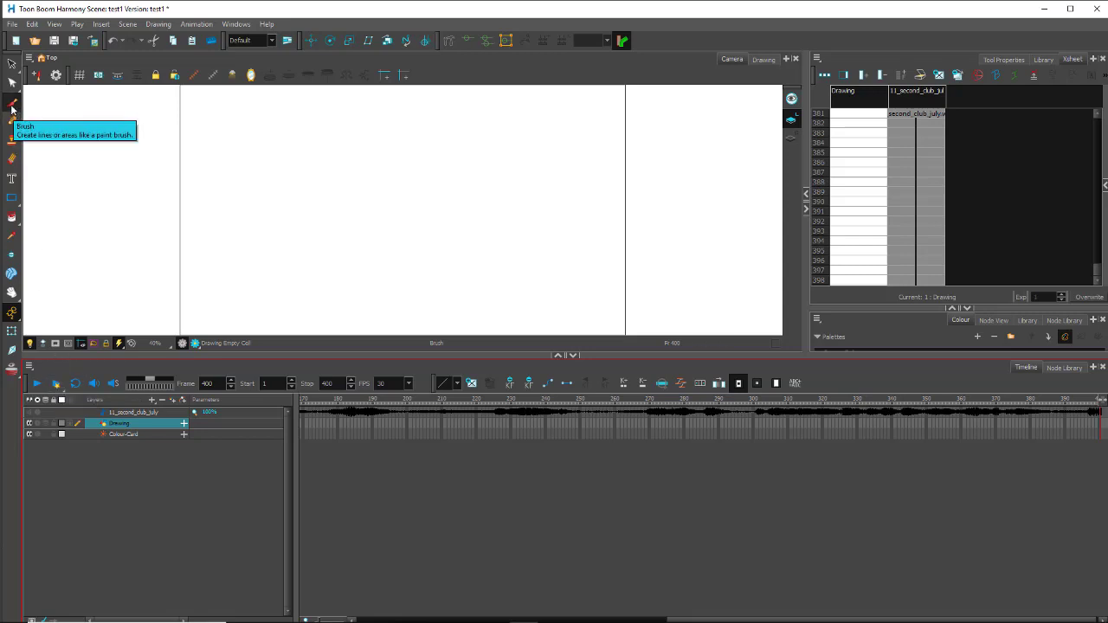
{"action": "left_click", "coordinate": [959, 322]}
{"action": "left_click_drag", "start_coordinate": [908, 352], "coordinate": [895, 446]}
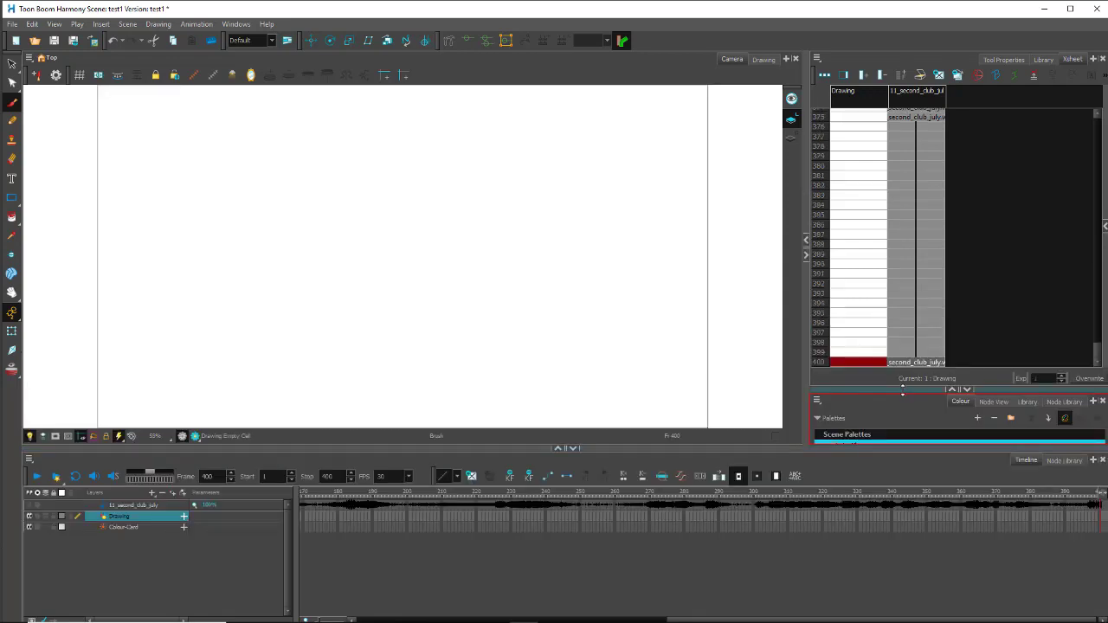
{"action": "left_click_drag", "start_coordinate": [902, 389], "coordinate": [893, 296]}
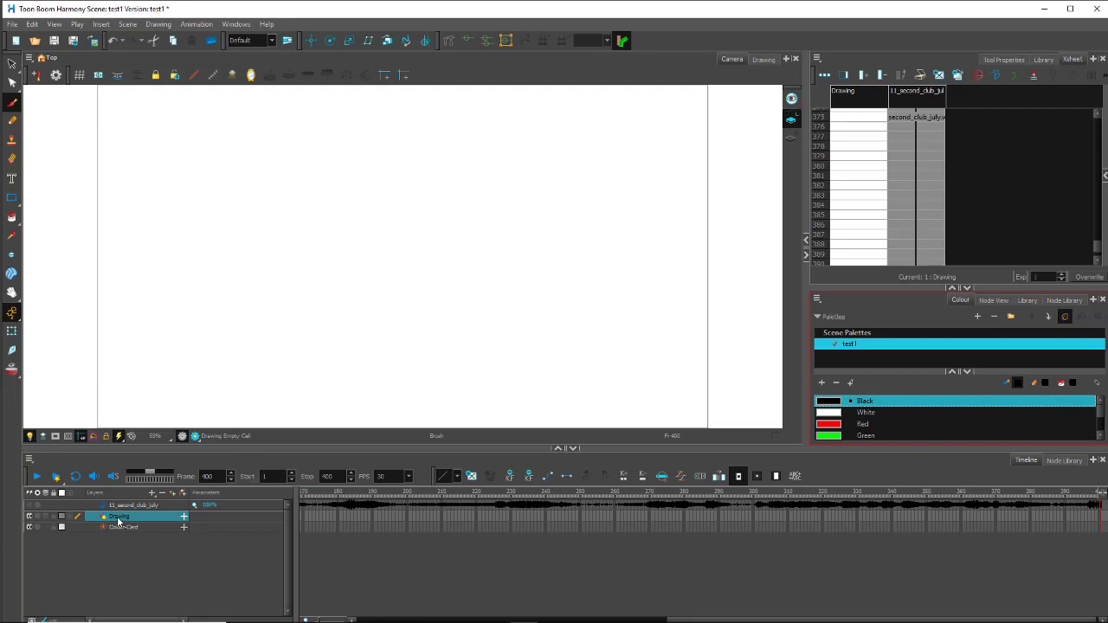
Move the Drawing layer below the Colour-Card layer and back above it.
{"action": "left_click_drag", "start_coordinate": [117, 518], "coordinate": [115, 503]}
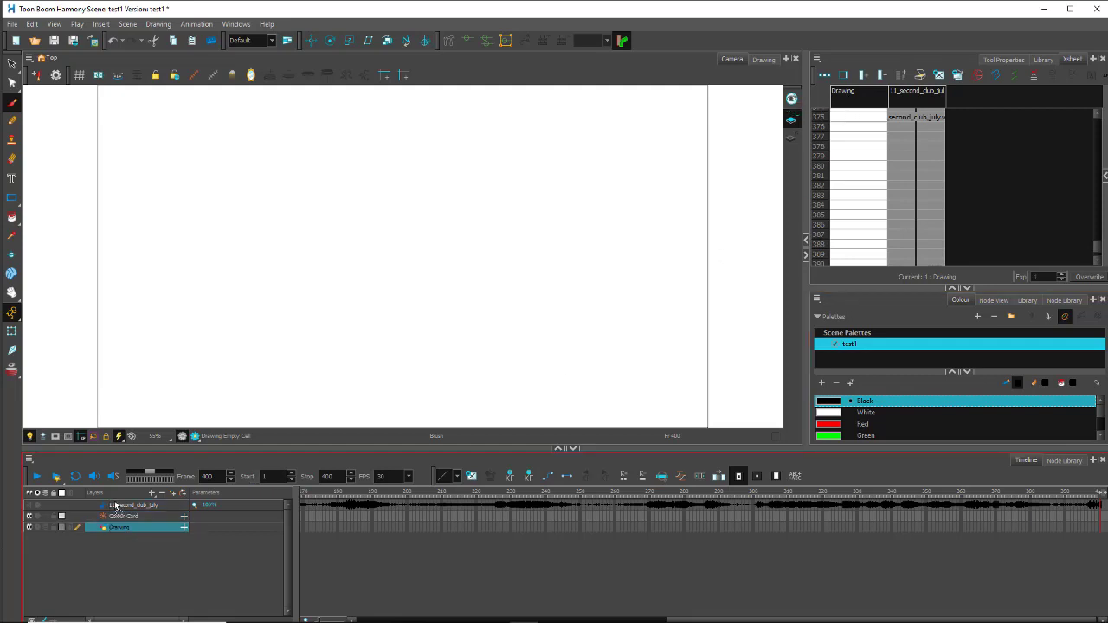
{"action": "left_click", "coordinate": [122, 505]}
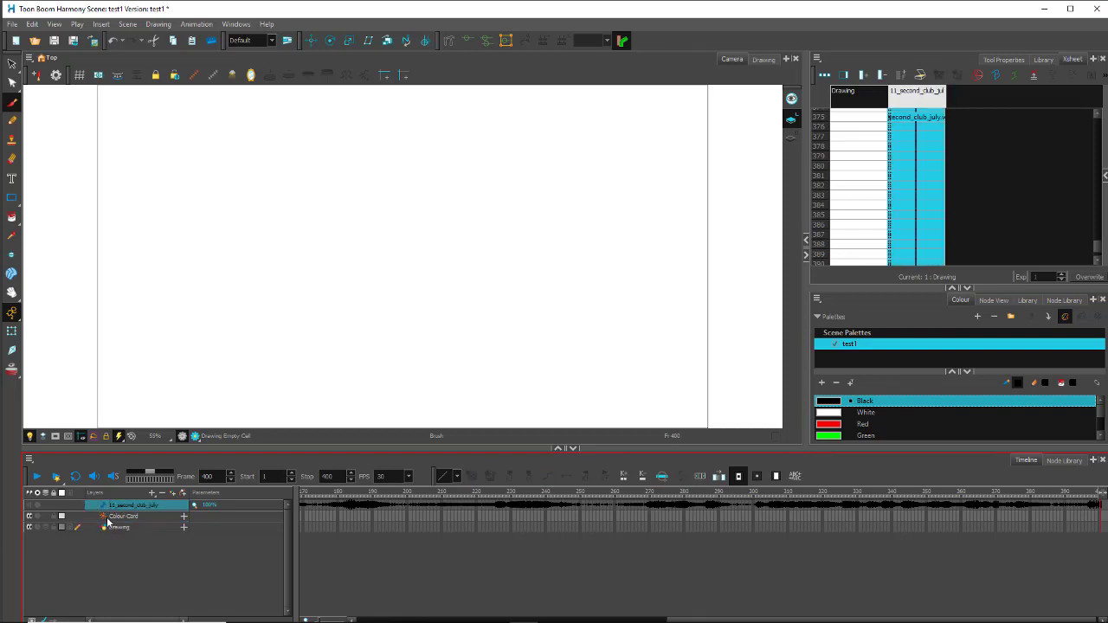
{"action": "left_click", "coordinate": [113, 528]}
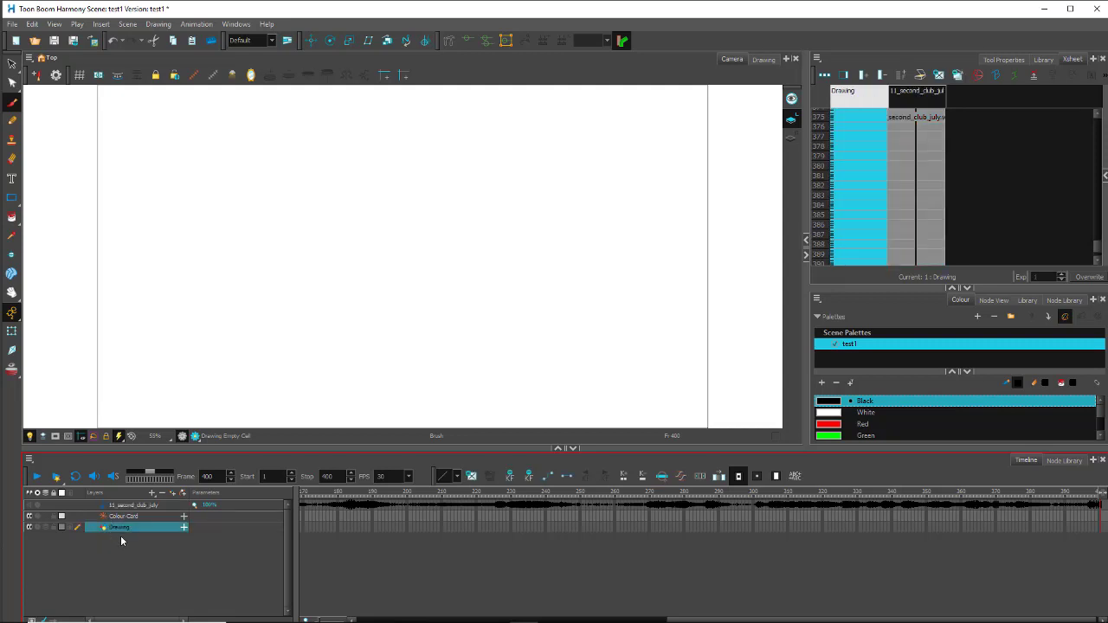
{"action": "left_click_drag", "start_coordinate": [117, 520], "coordinate": [113, 511]}
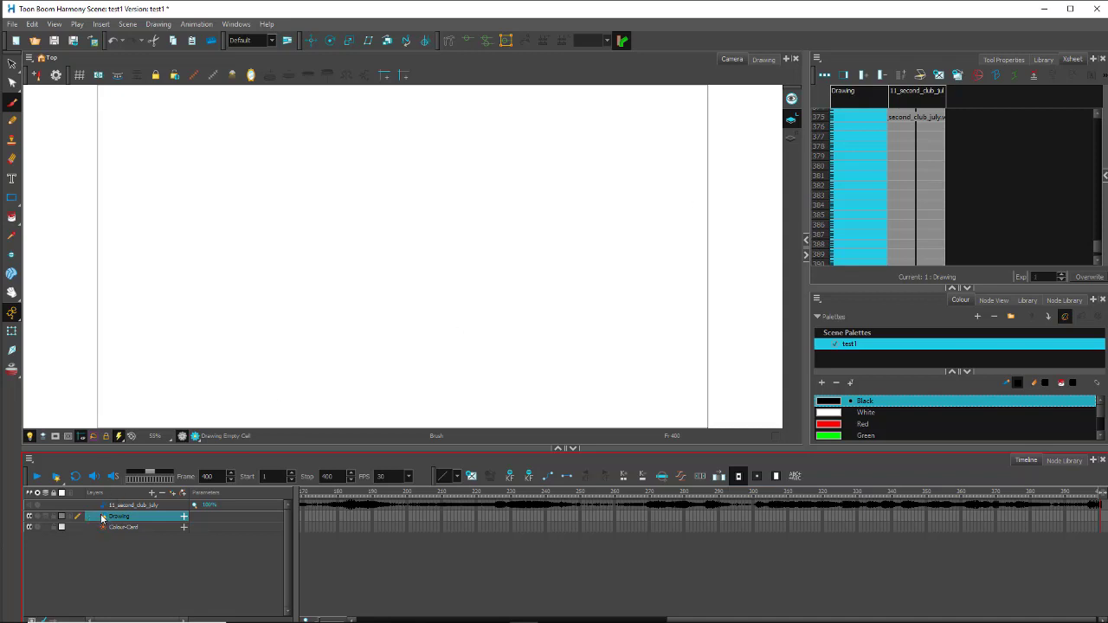
{"action": "left_click", "coordinate": [172, 495]}
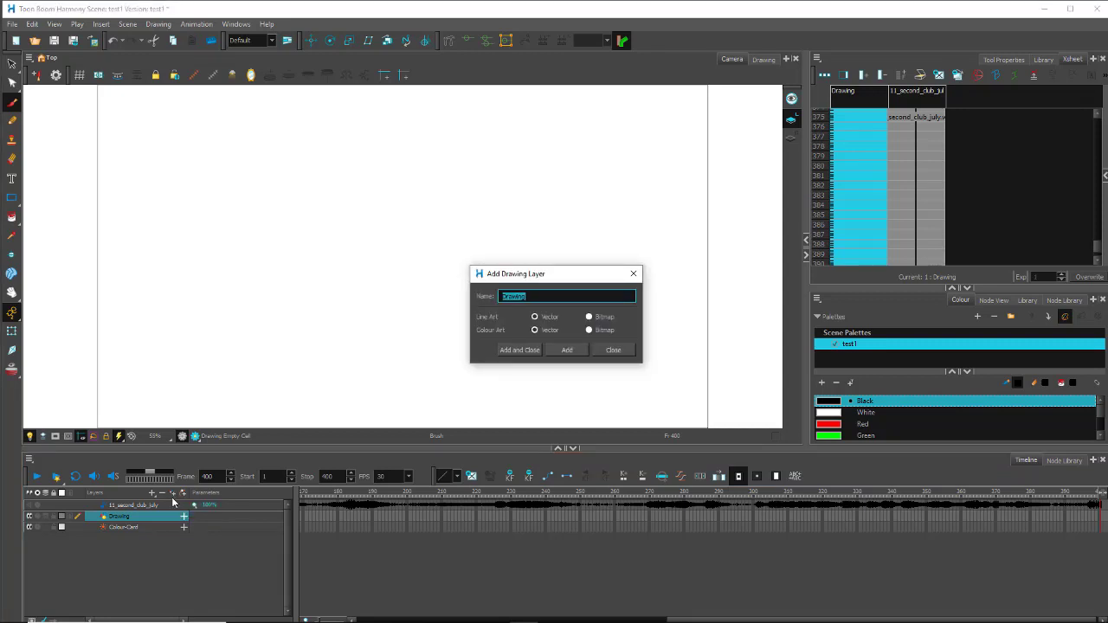
{"action": "left_click", "coordinate": [535, 318]}
{"action": "left_click", "coordinate": [591, 318]}
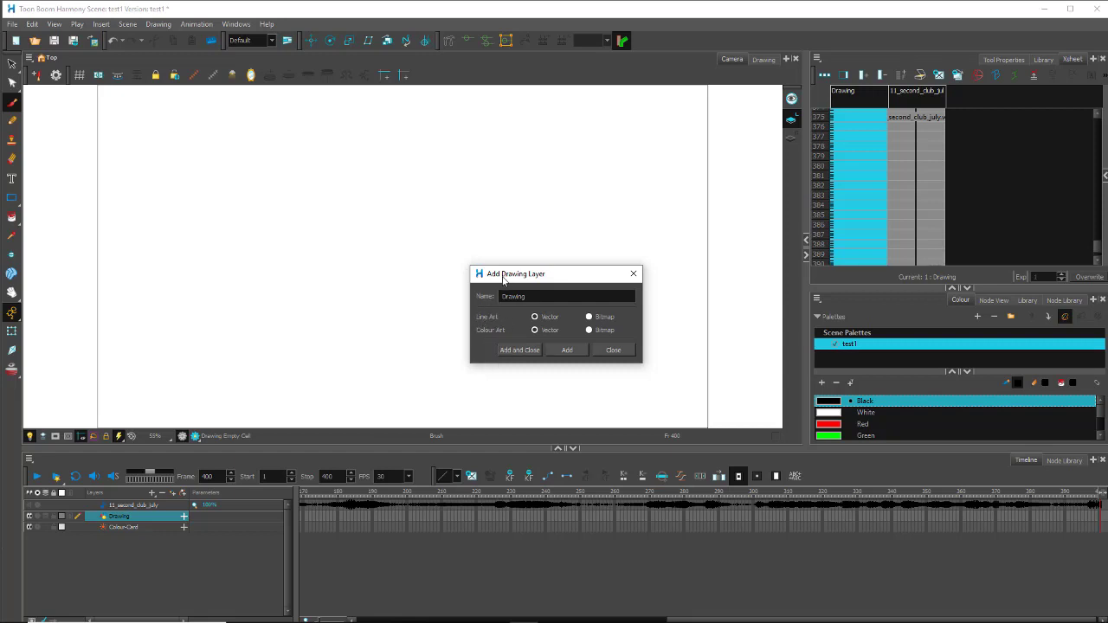
{"action": "left_click", "coordinate": [561, 353]}
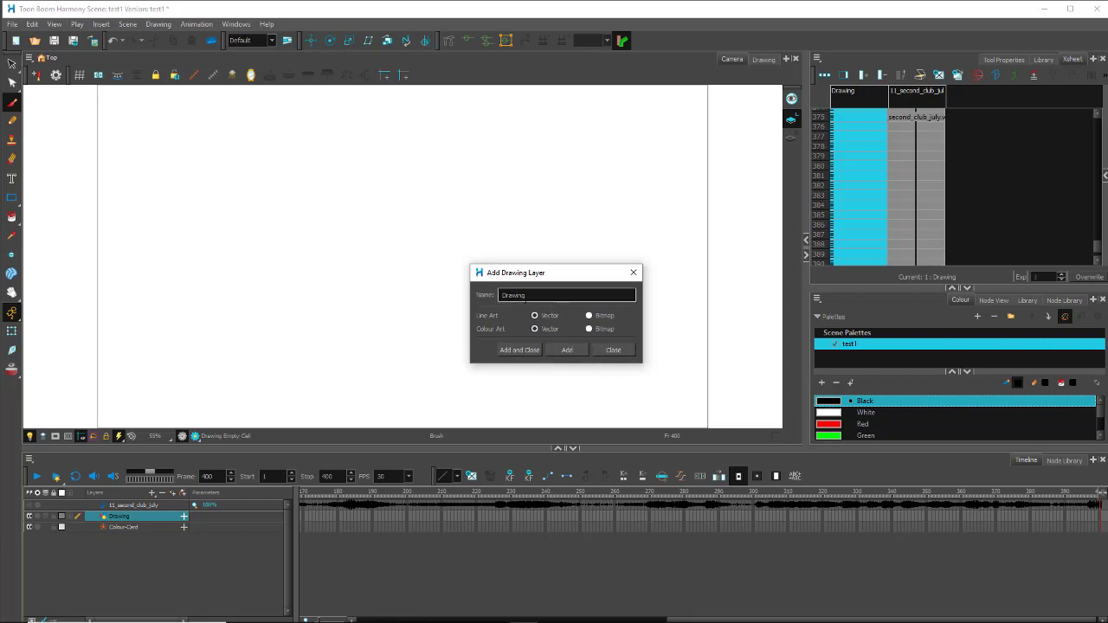
{"action": "left_click", "coordinate": [613, 349]}
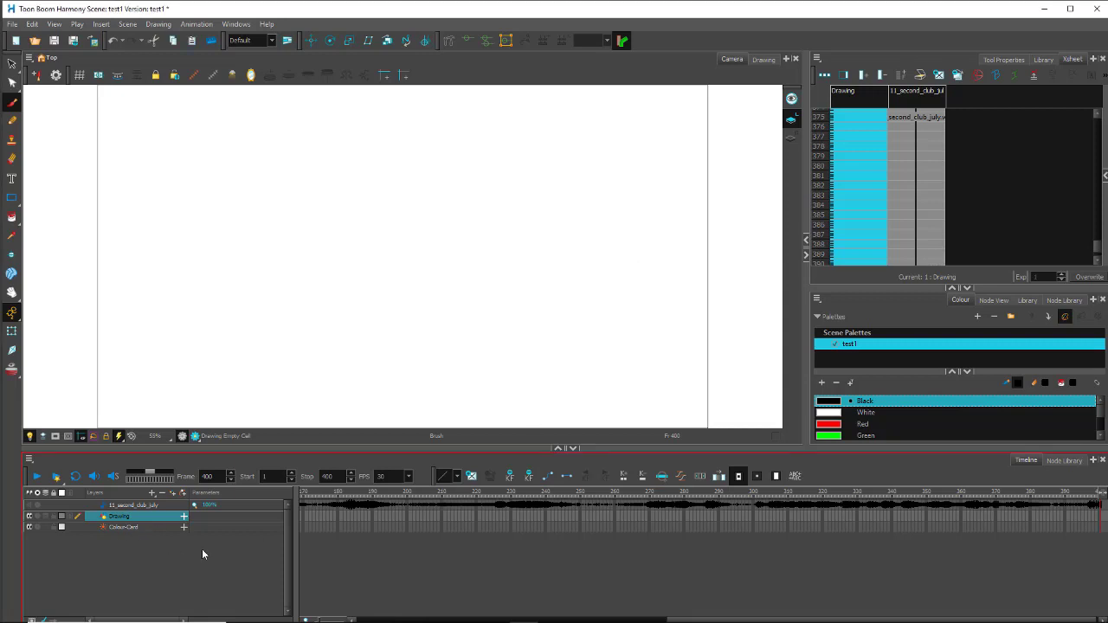
{"action": "left_click", "coordinate": [152, 491]}
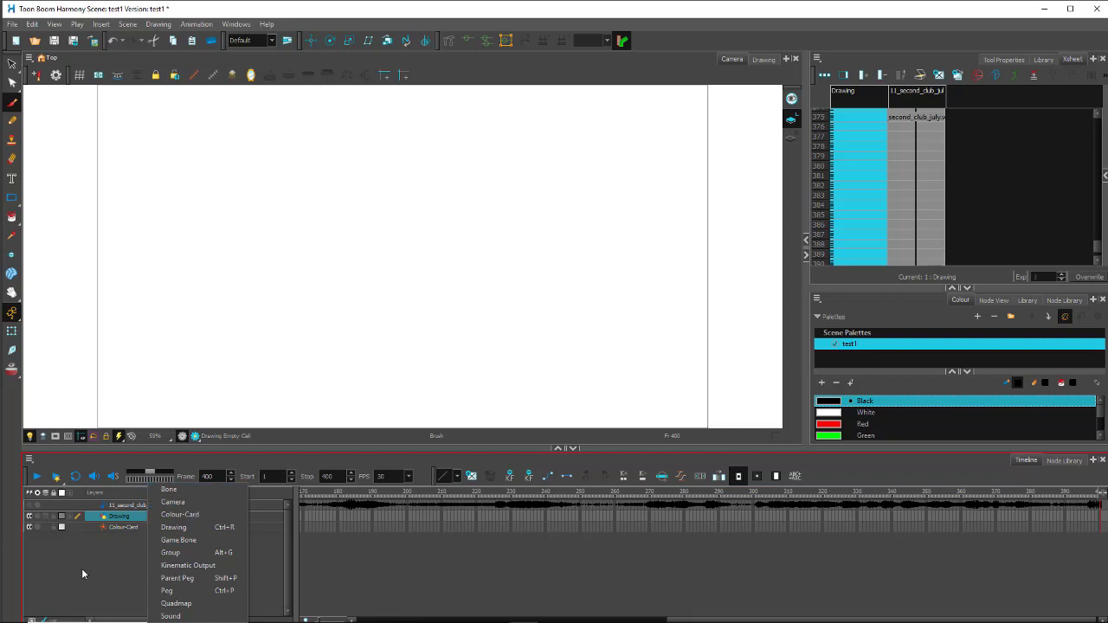
{"action": "left_click", "coordinate": [111, 568]}
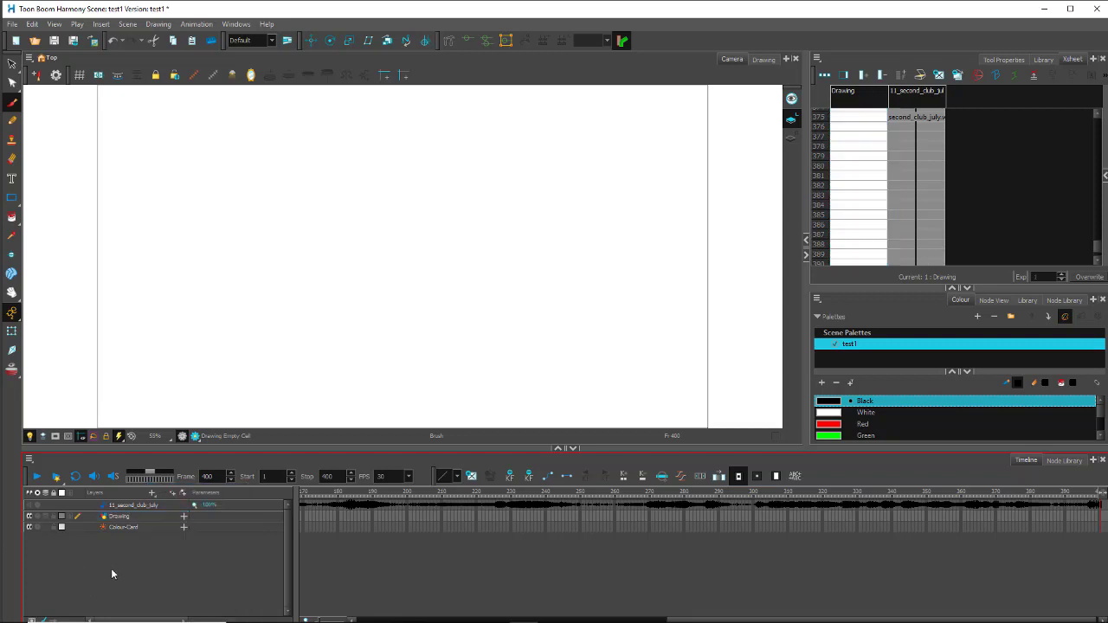
Select the Drawing layer and bring its column's first frames into view in the Xsheet.
{"action": "left_click", "coordinate": [114, 518]}
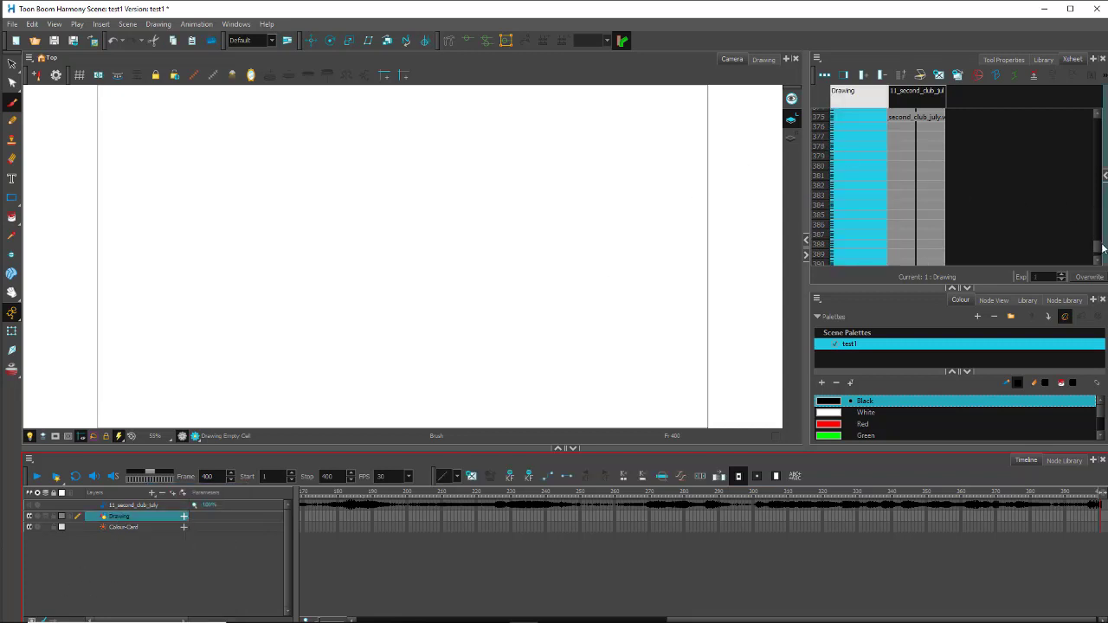
{"action": "left_click_drag", "start_coordinate": [1101, 248], "coordinate": [1085, 102]}
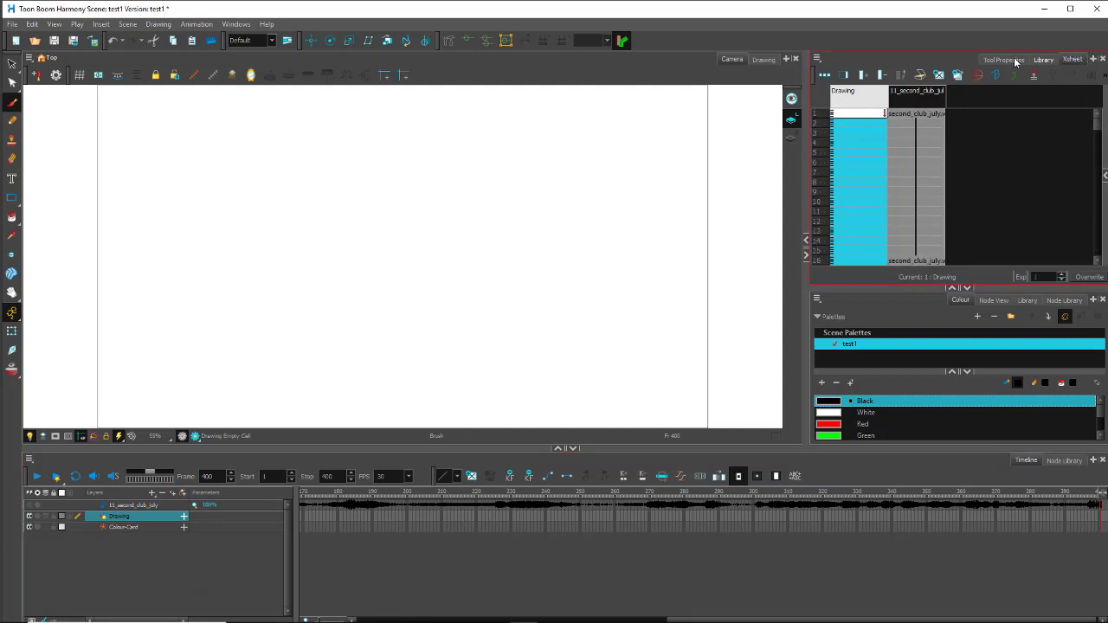
Examine the lists of available views and workspace layouts.
{"action": "left_click", "coordinate": [1095, 59]}
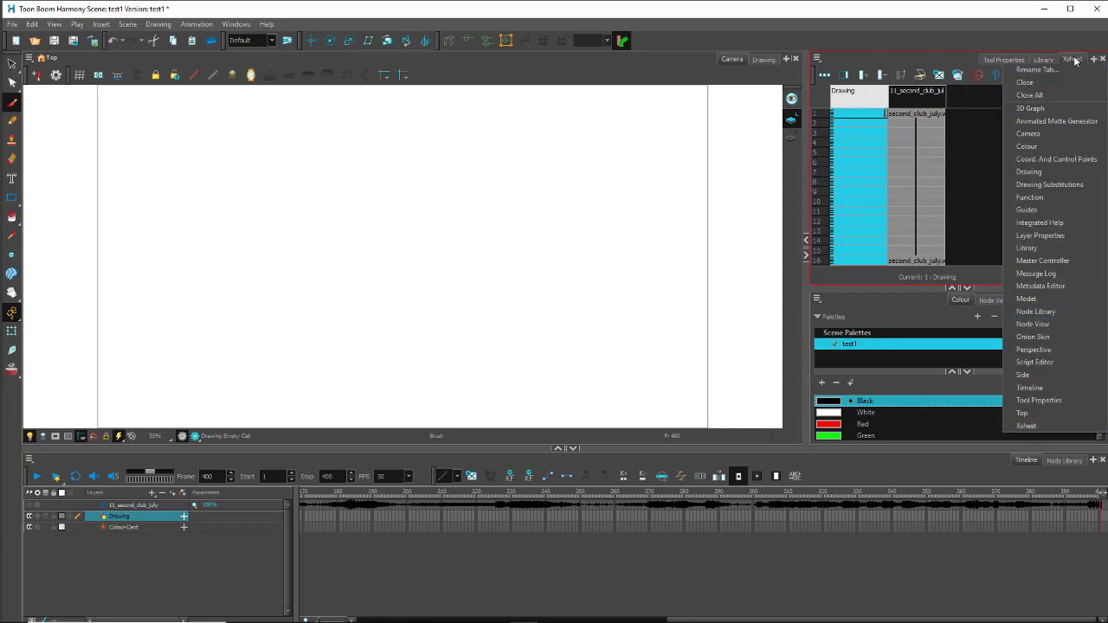
{"action": "left_click", "coordinate": [953, 51]}
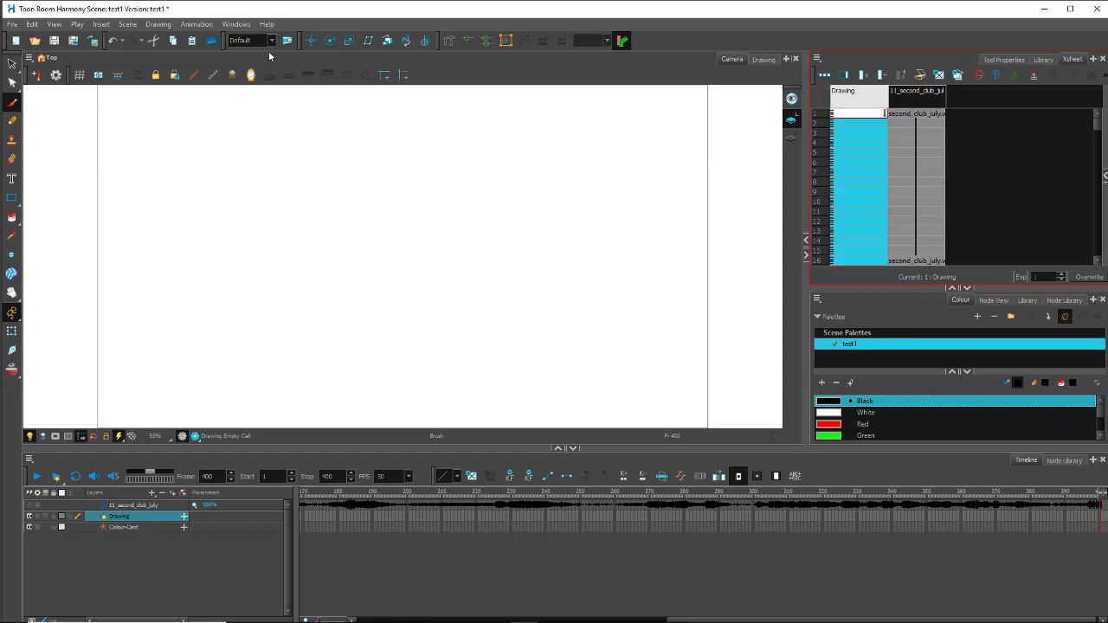
{"action": "left_click", "coordinate": [233, 23]}
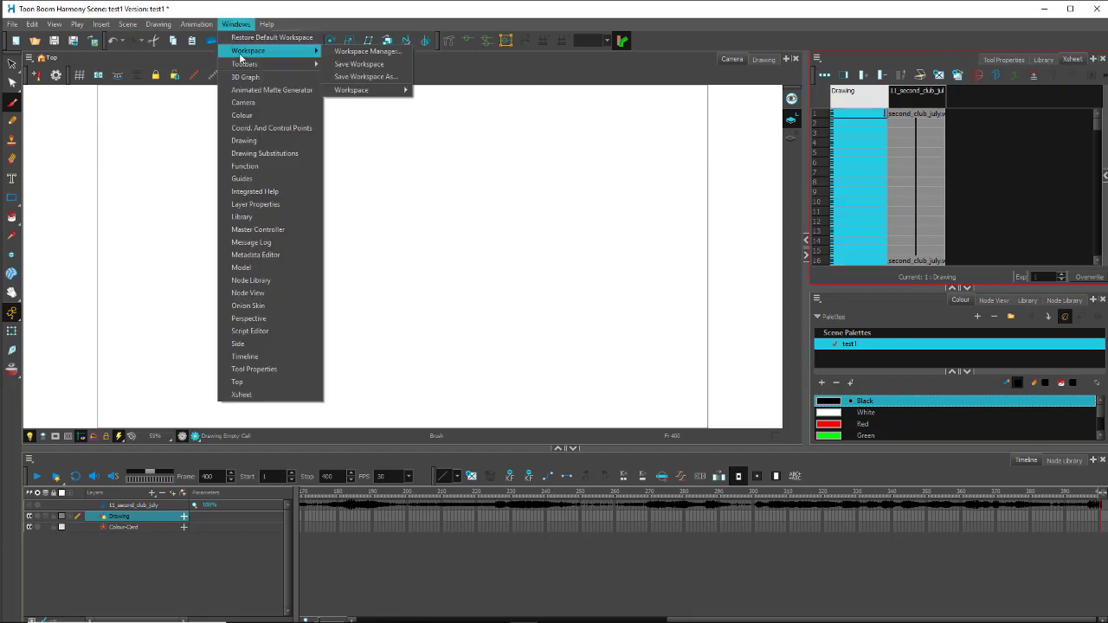
{"action": "mouse_move", "coordinate": [243, 66]}
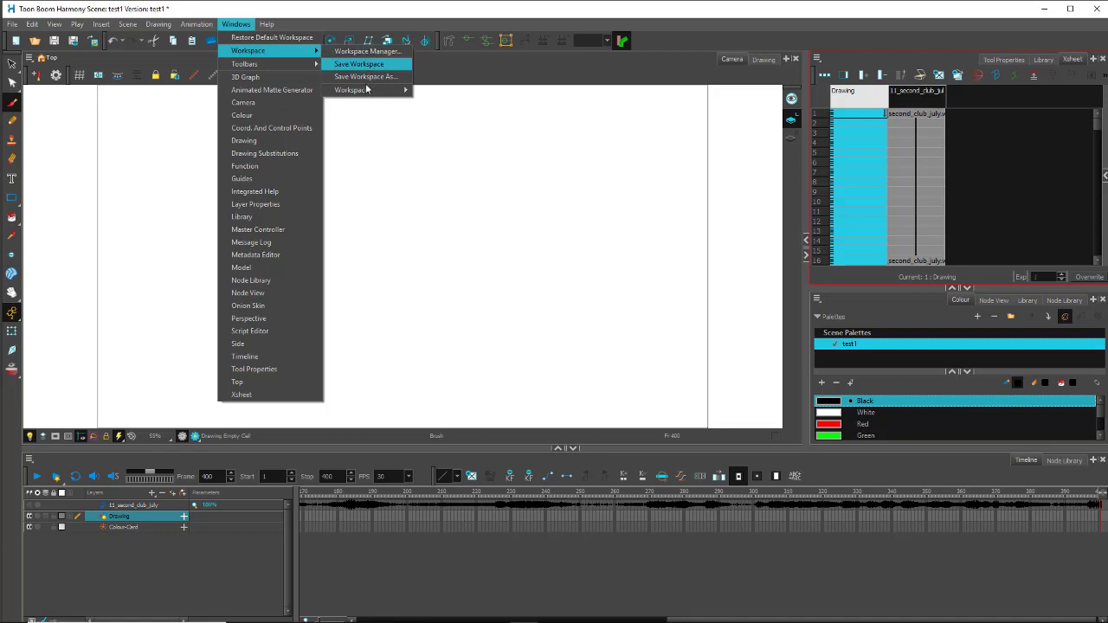
{"action": "mouse_move", "coordinate": [378, 90]}
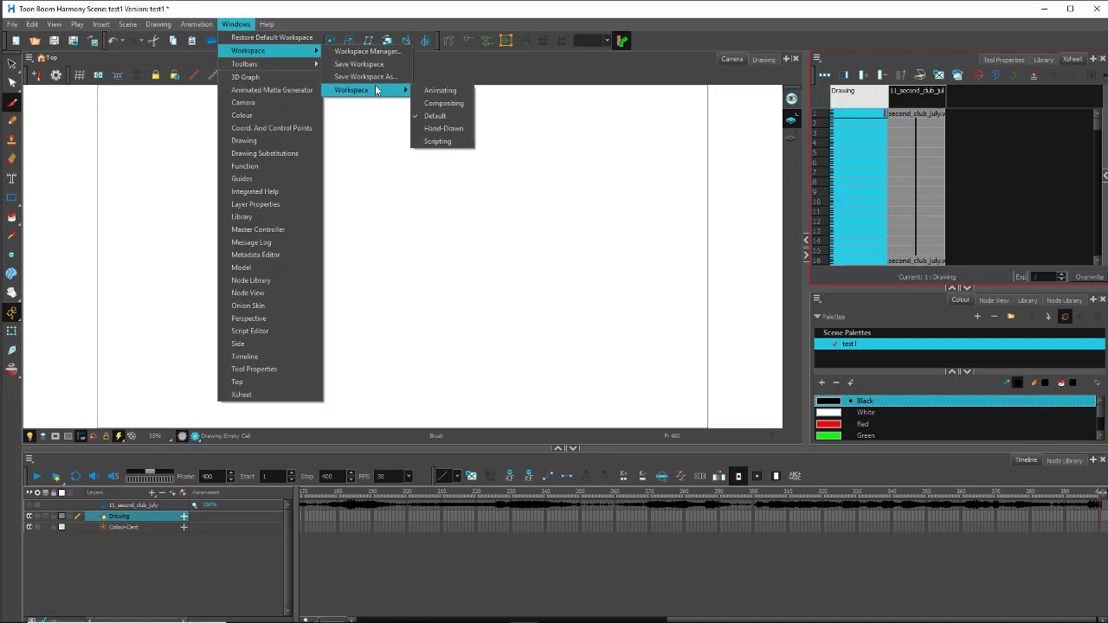
{"action": "left_click", "coordinate": [442, 130]}
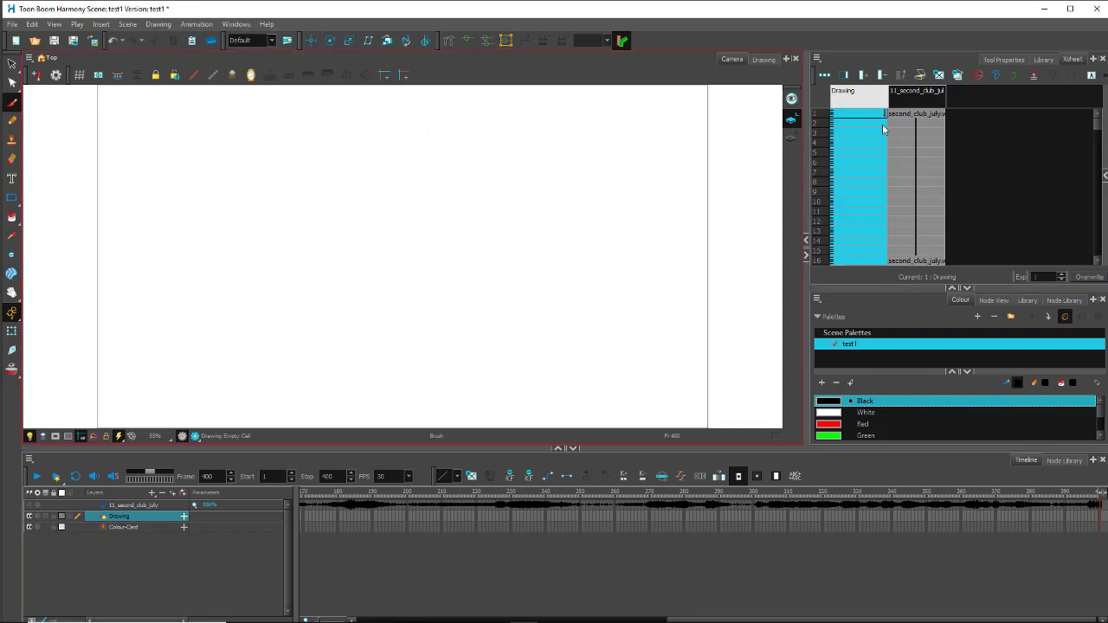
Draw a short, near-vertical brush stroke as a number 1 on frame 1 of the Drawing layer.
{"action": "left_click", "coordinate": [853, 116]}
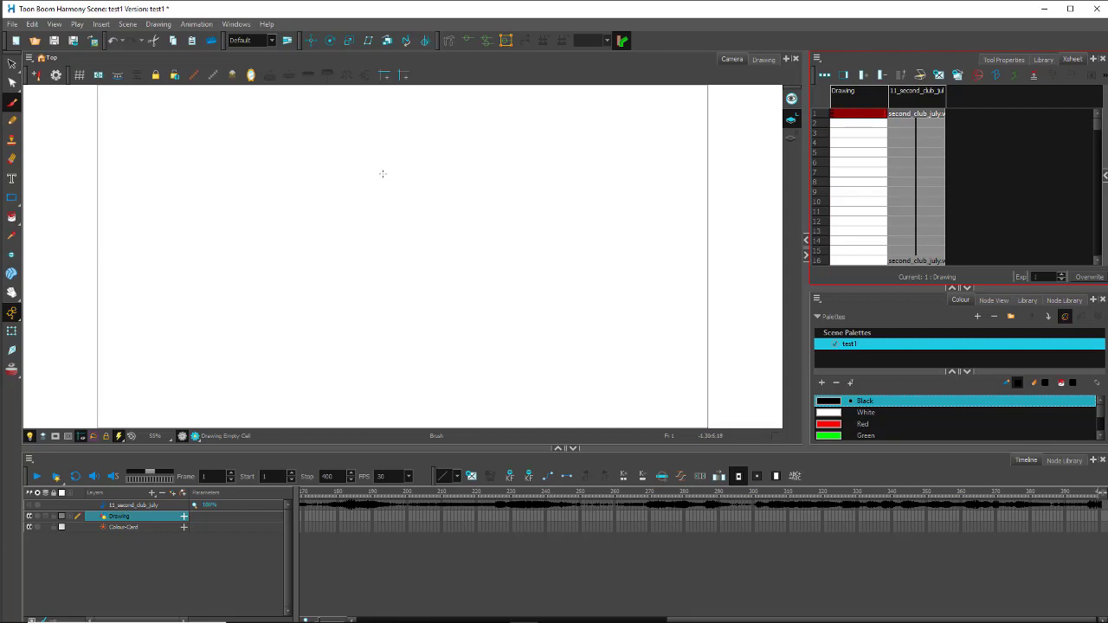
{"action": "left_click_drag", "start_coordinate": [382, 173], "coordinate": [380, 230]}
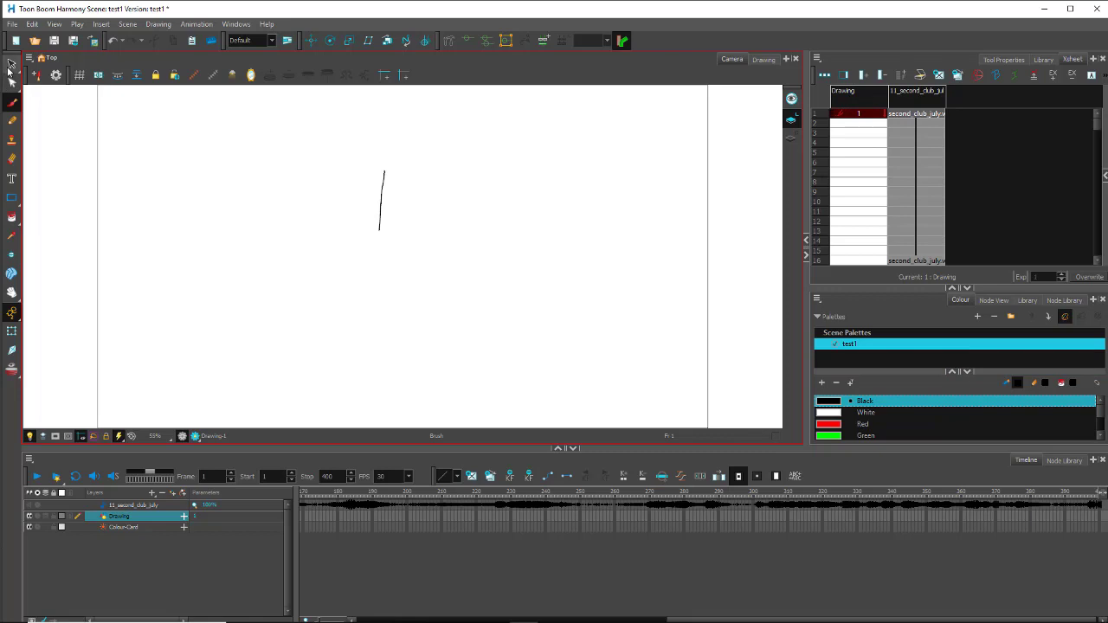
{"action": "left_click", "coordinate": [12, 64]}
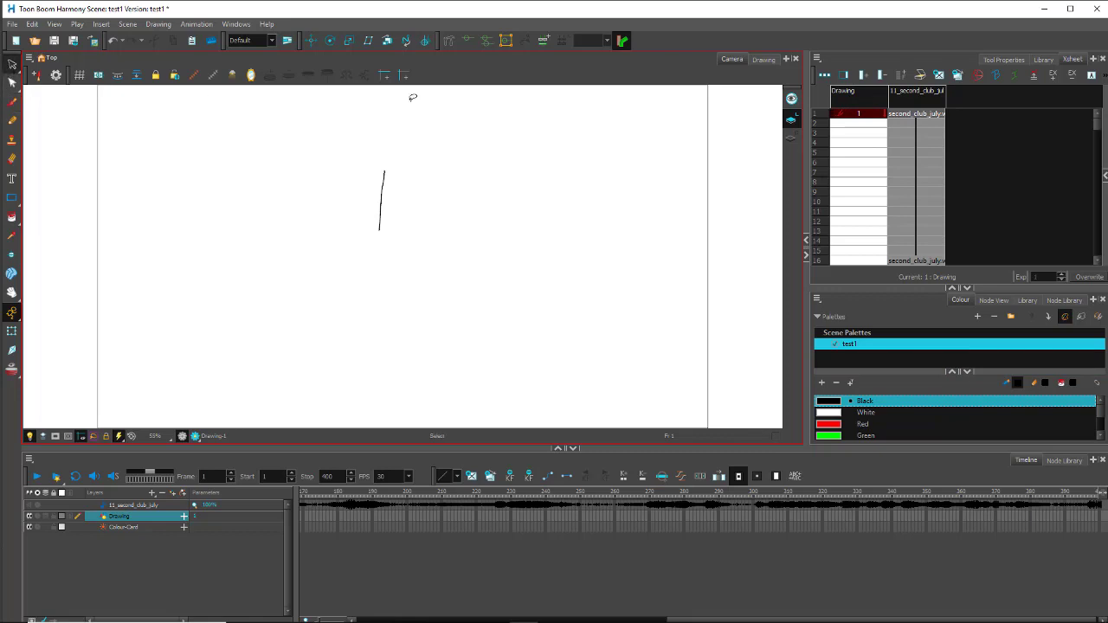
Draw a large number 2 with the Brush tool on frame 3 of the Drawing layer.
{"action": "left_click", "coordinate": [867, 134]}
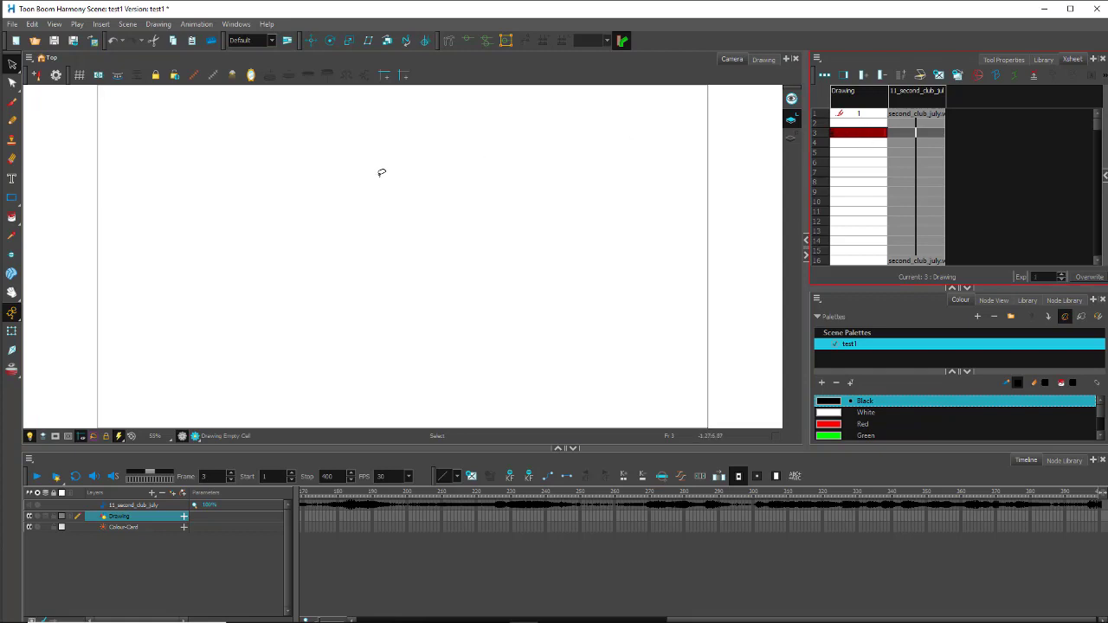
{"action": "key", "text": "alt+b"}
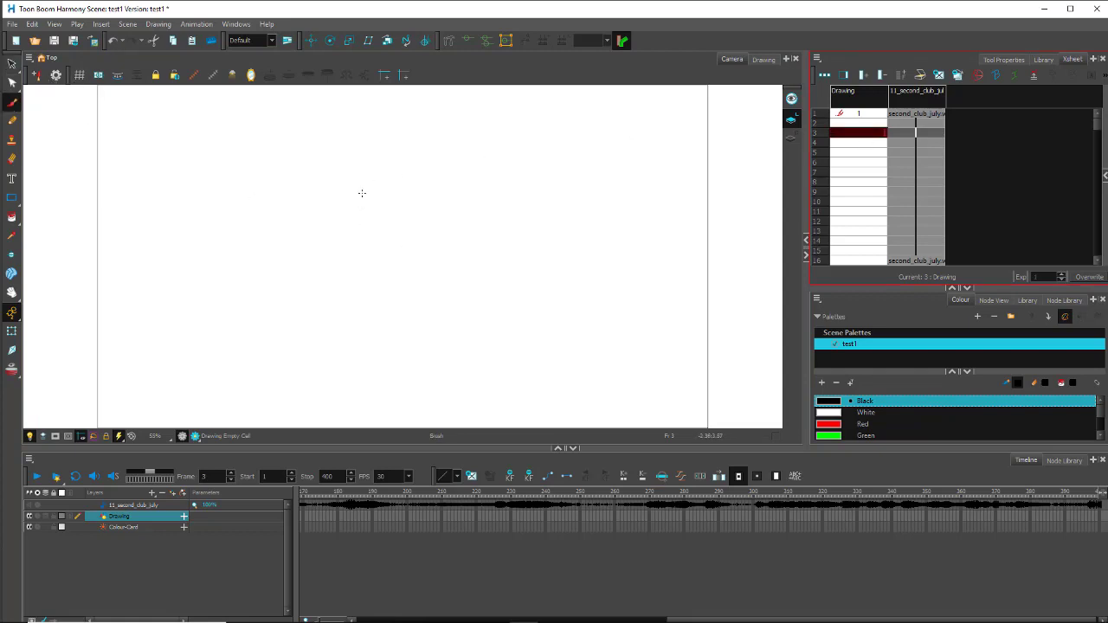
{"action": "mouse_move", "coordinate": [364, 191]}
{"action": "left_mouse_down"}
{"action": "mouse_move", "coordinate": [432, 215]}
{"action": "mouse_move", "coordinate": [425, 284]}
{"action": "mouse_move", "coordinate": [489, 290]}
{"action": "left_mouse_up"}
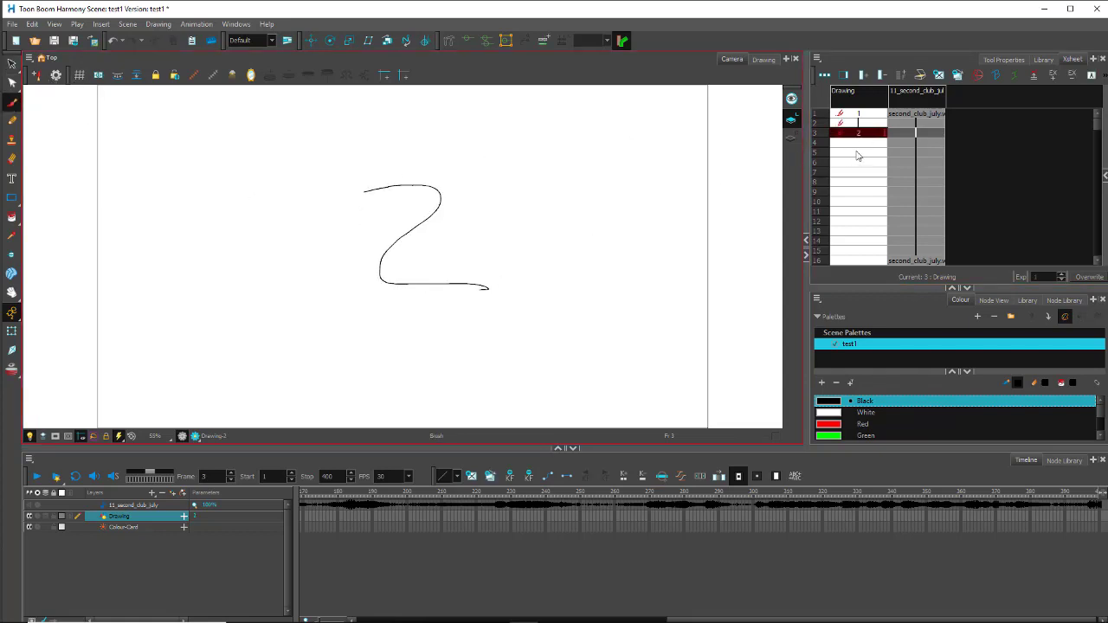
Reuse drawing 1 at frame 5 in the Xsheet and extend its exposure through frame 11.
{"action": "left_click", "coordinate": [856, 153]}
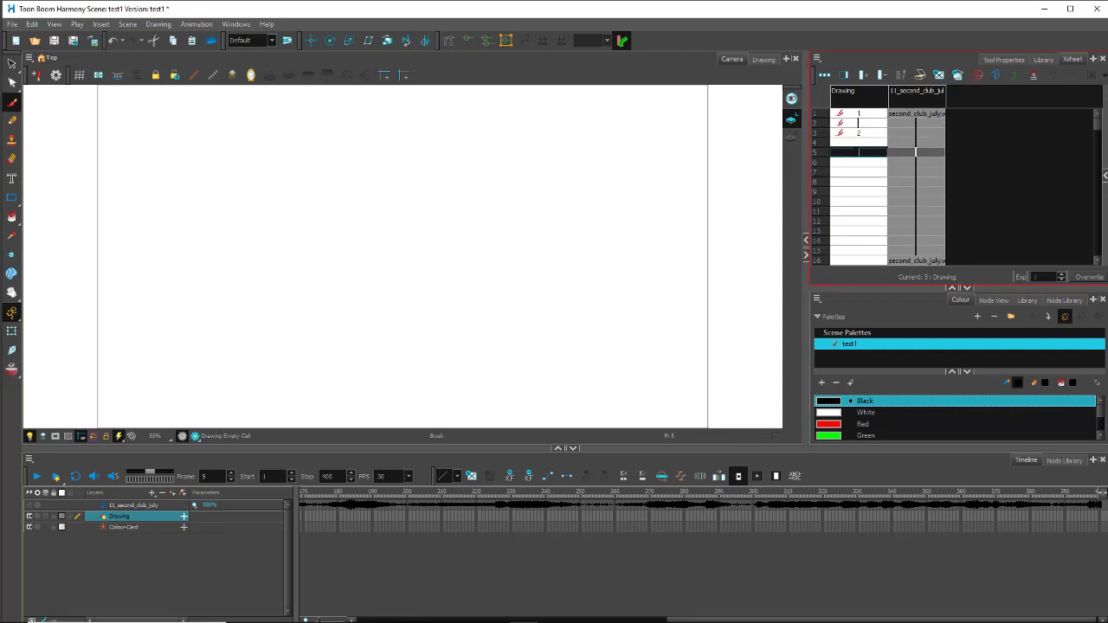
{"action": "type", "text": "1"}
{"action": "key", "text": "Return"}
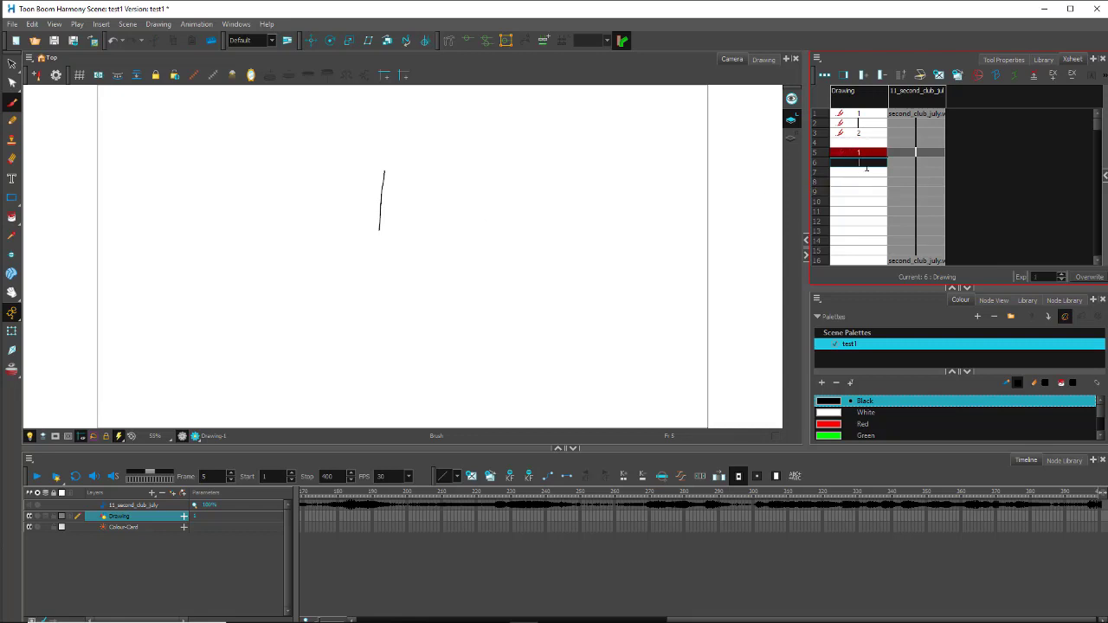
{"action": "left_click", "coordinate": [881, 154]}
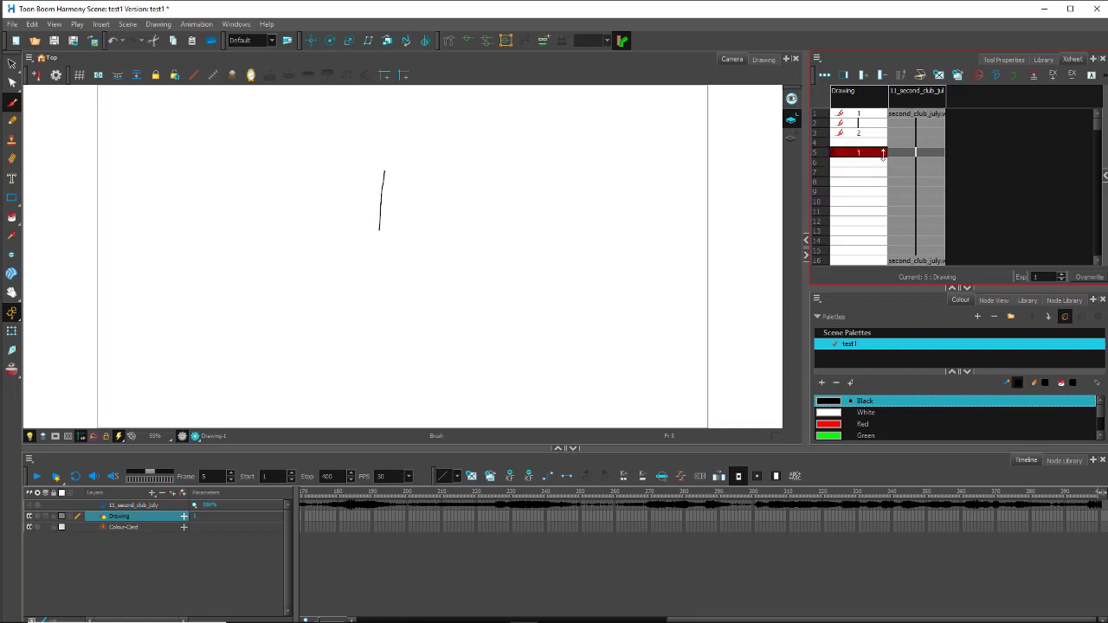
{"action": "mouse_move", "coordinate": [883, 156]}
{"action": "left_mouse_down"}
{"action": "mouse_move", "coordinate": [882, 192]}
{"action": "mouse_move", "coordinate": [863, 215]}
{"action": "left_mouse_up"}
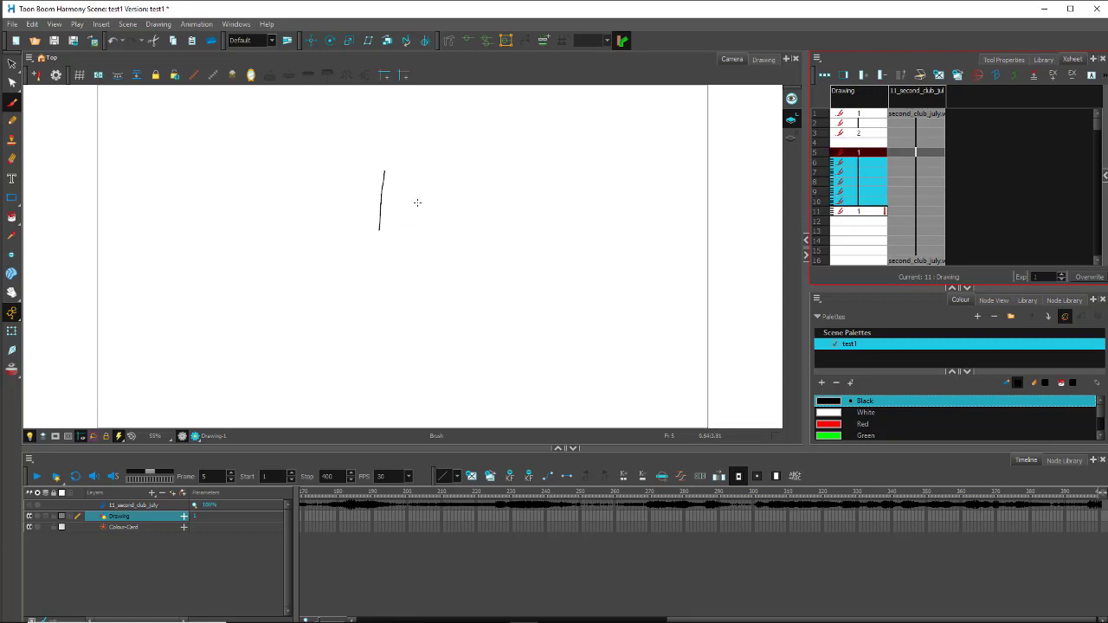
Add a horizontal brush stroke beside the vertical line in drawing 1, and check it across frames 5 to 11.
{"action": "left_click_drag", "start_coordinate": [410, 200], "coordinate": [469, 201]}
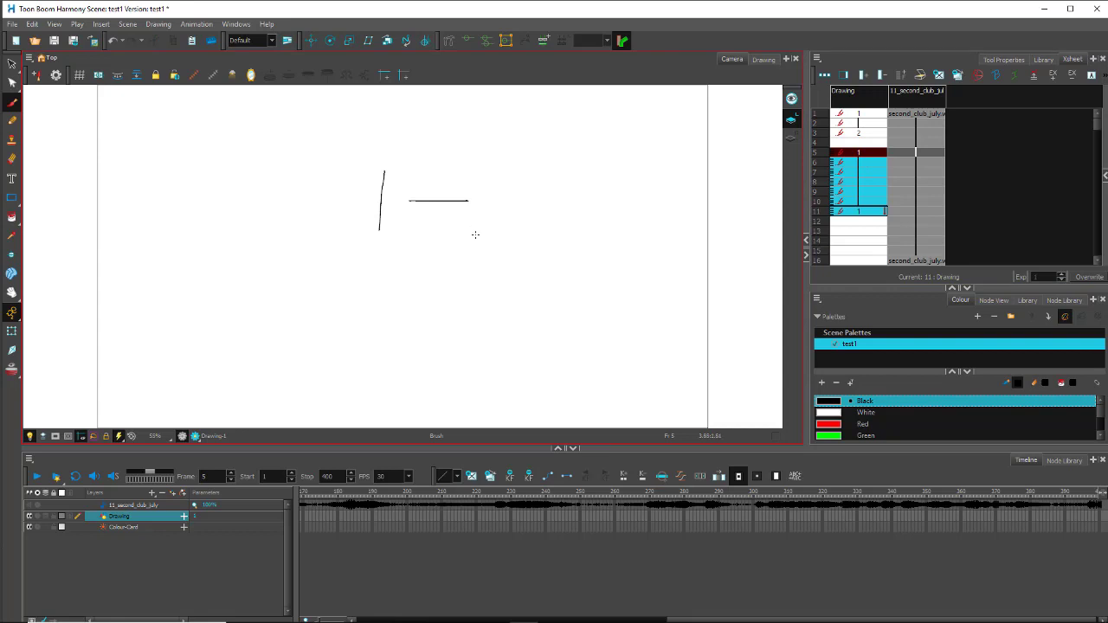
{"action": "left_click", "coordinate": [865, 153]}
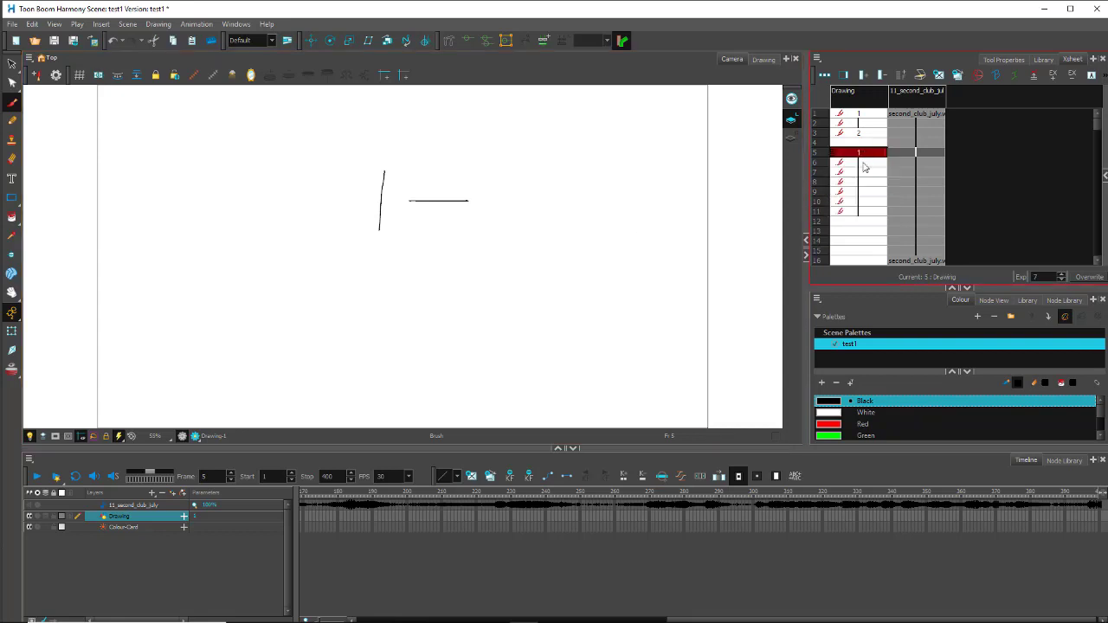
{"action": "left_click", "coordinate": [865, 162]}
{"action": "left_click", "coordinate": [865, 171]}
{"action": "left_click", "coordinate": [867, 182]}
{"action": "left_click", "coordinate": [867, 192]}
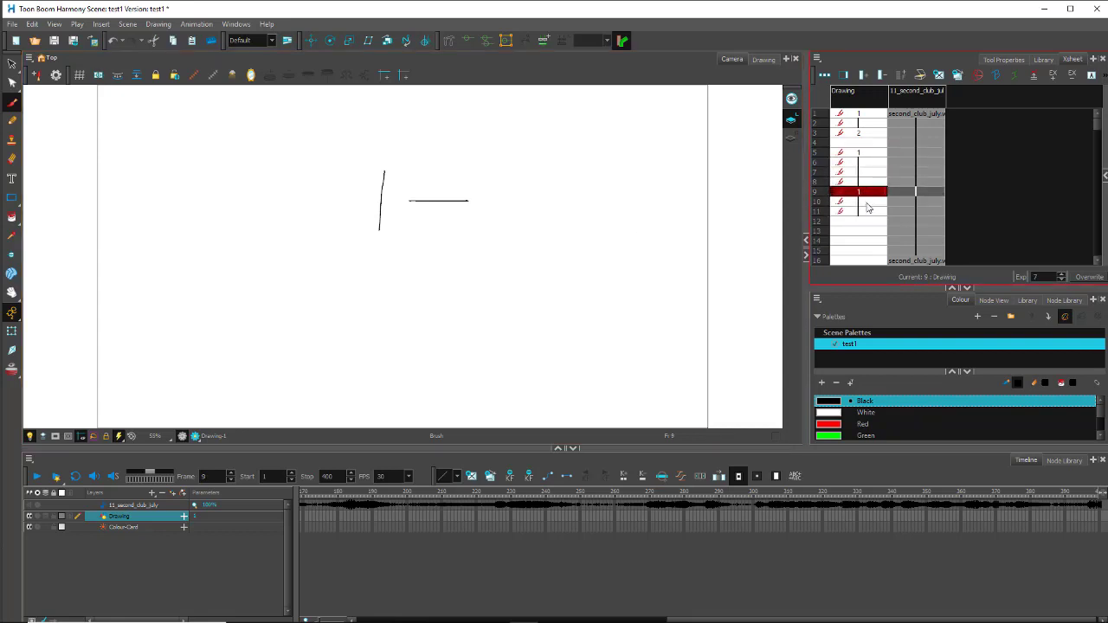
{"action": "left_click", "coordinate": [867, 202]}
{"action": "left_click", "coordinate": [868, 211]}
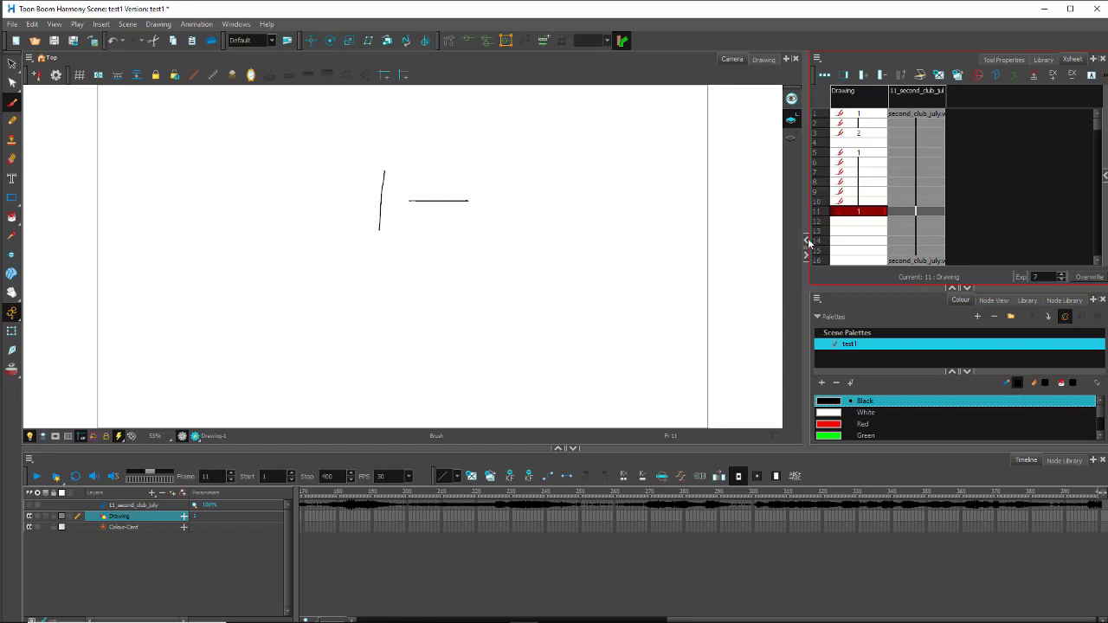
Duplicate the frame 11 drawing as an independent drawing at frame 12 using Paste Special with Always create drawing files.
{"action": "right_click", "coordinate": [861, 213]}
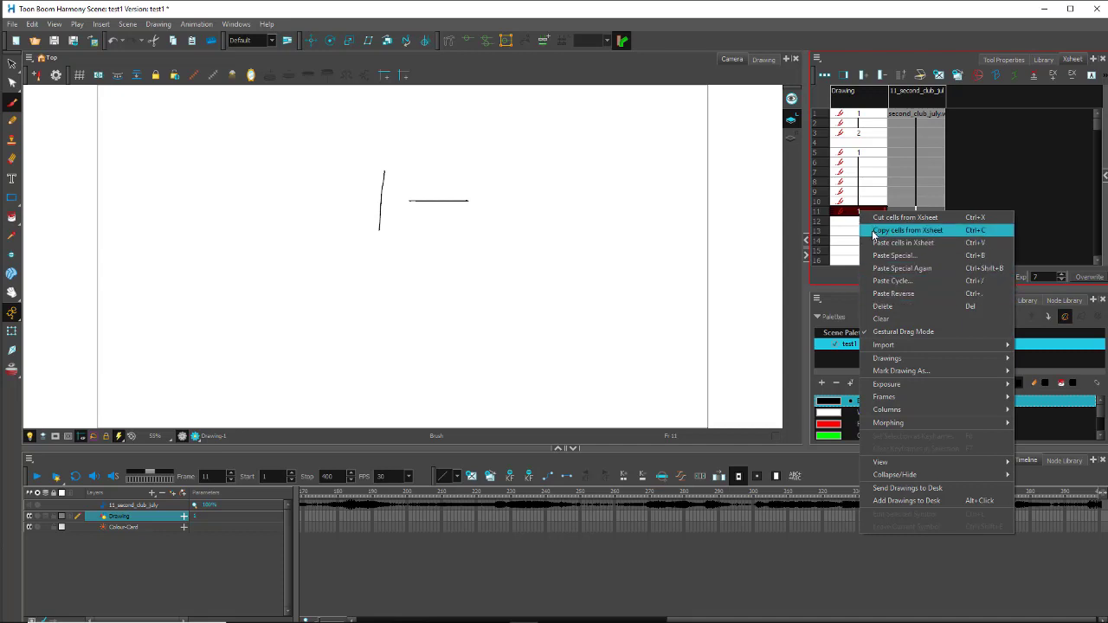
{"action": "left_click", "coordinate": [873, 231]}
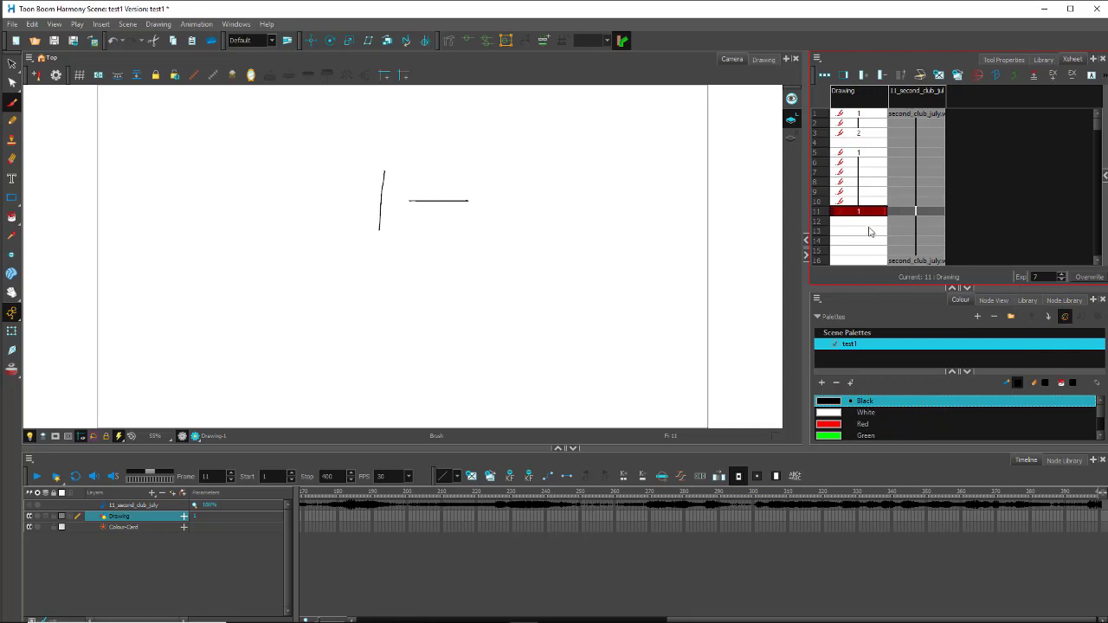
{"action": "left_click", "coordinate": [866, 222]}
{"action": "right_click", "coordinate": [862, 222]}
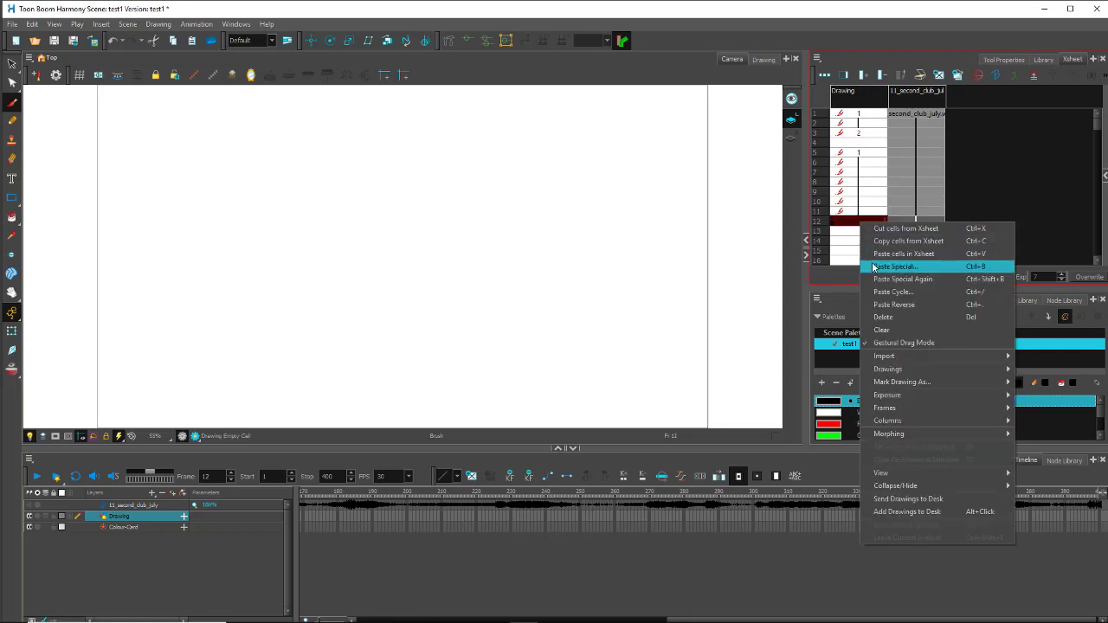
{"action": "left_click", "coordinate": [892, 266]}
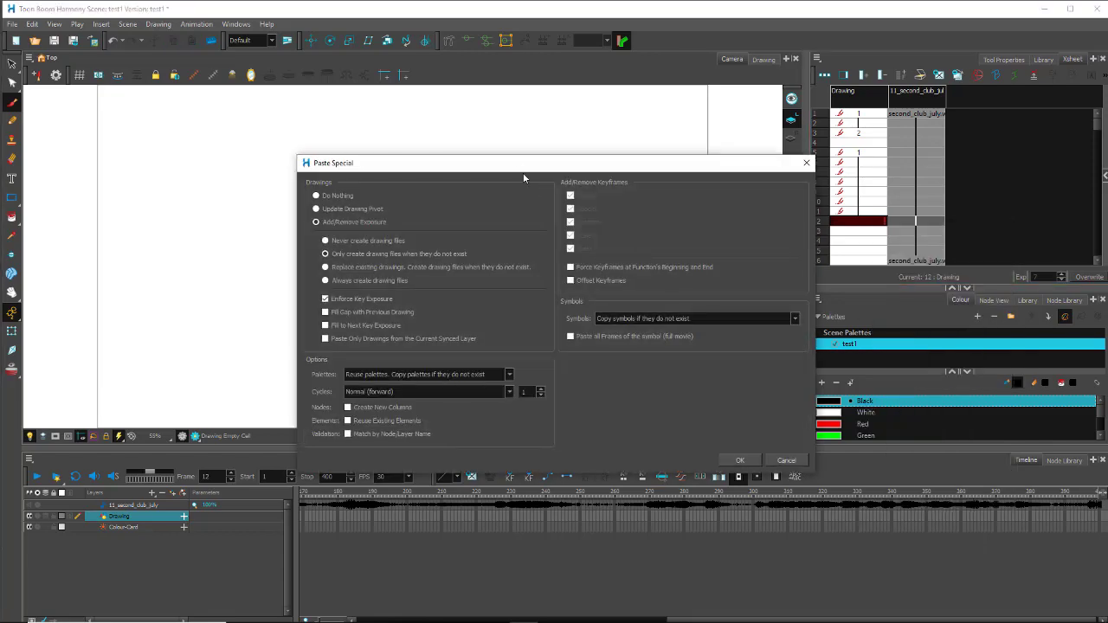
{"action": "left_click_drag", "start_coordinate": [523, 172], "coordinate": [465, 90]}
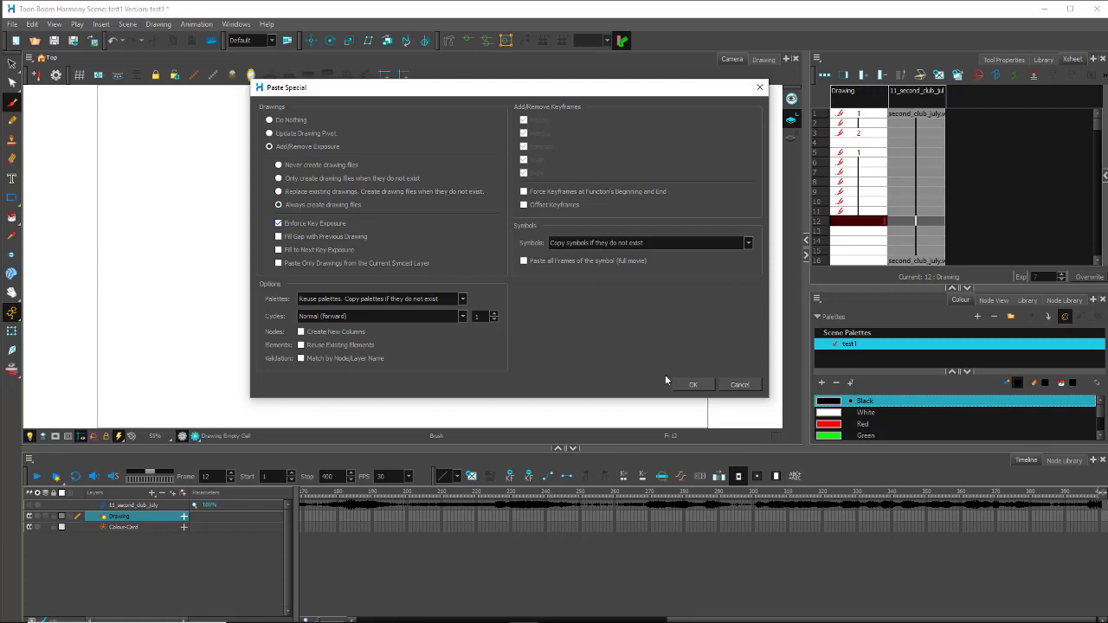
{"action": "left_click", "coordinate": [686, 385]}
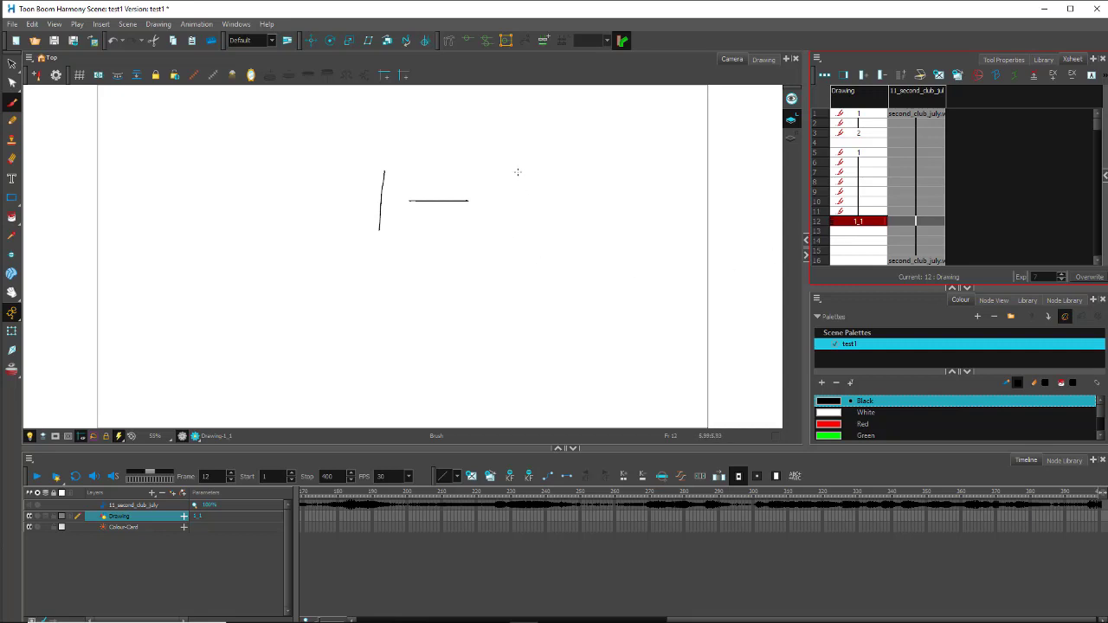
Add a wavy, downward brush stroke to the duplicate drawing at frame 12, and compare it with the preceding exposed frames.
{"action": "mouse_move", "coordinate": [518, 172]}
{"action": "left_mouse_down"}
{"action": "mouse_move", "coordinate": [535, 201]}
{"action": "mouse_move", "coordinate": [480, 292]}
{"action": "mouse_move", "coordinate": [481, 319]}
{"action": "left_mouse_up"}
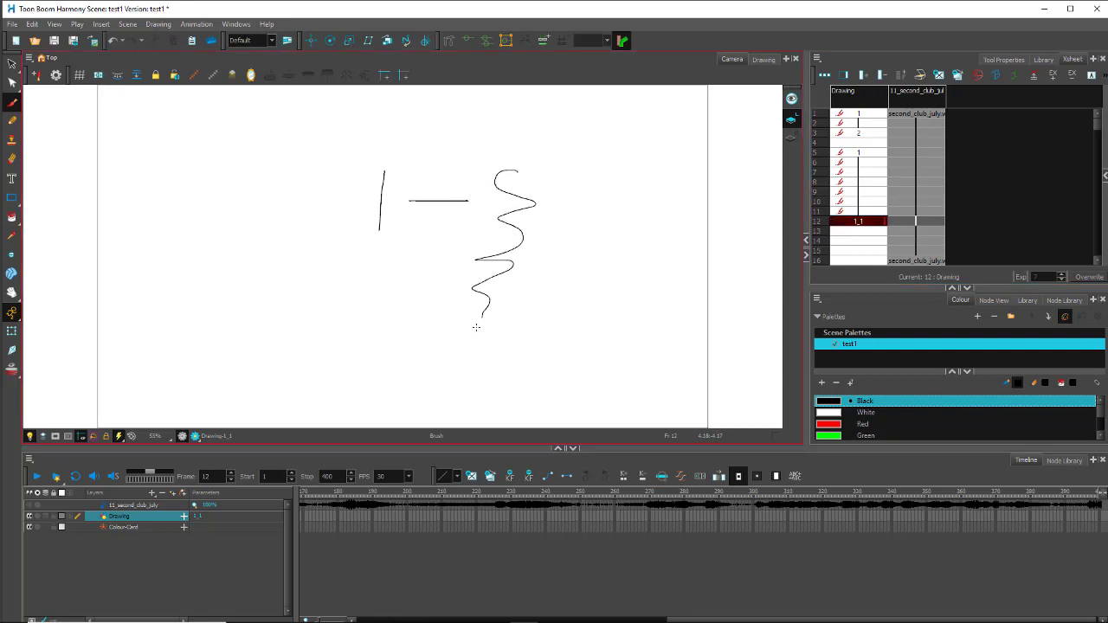
{"action": "left_click", "coordinate": [866, 213]}
{"action": "key", "text": "Up"}
{"action": "key", "text": "Up"}
{"action": "key", "text": "Up"}
{"action": "key", "text": "Up"}
{"action": "key", "text": "Up"}
{"action": "key", "text": "Up"}
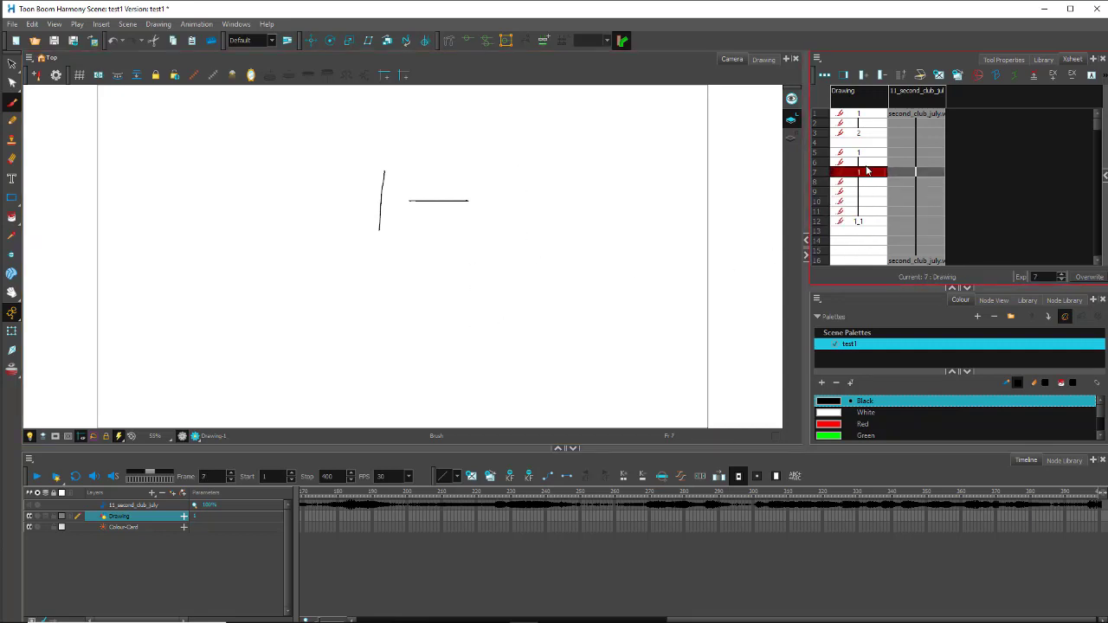
{"action": "left_click", "coordinate": [875, 221]}
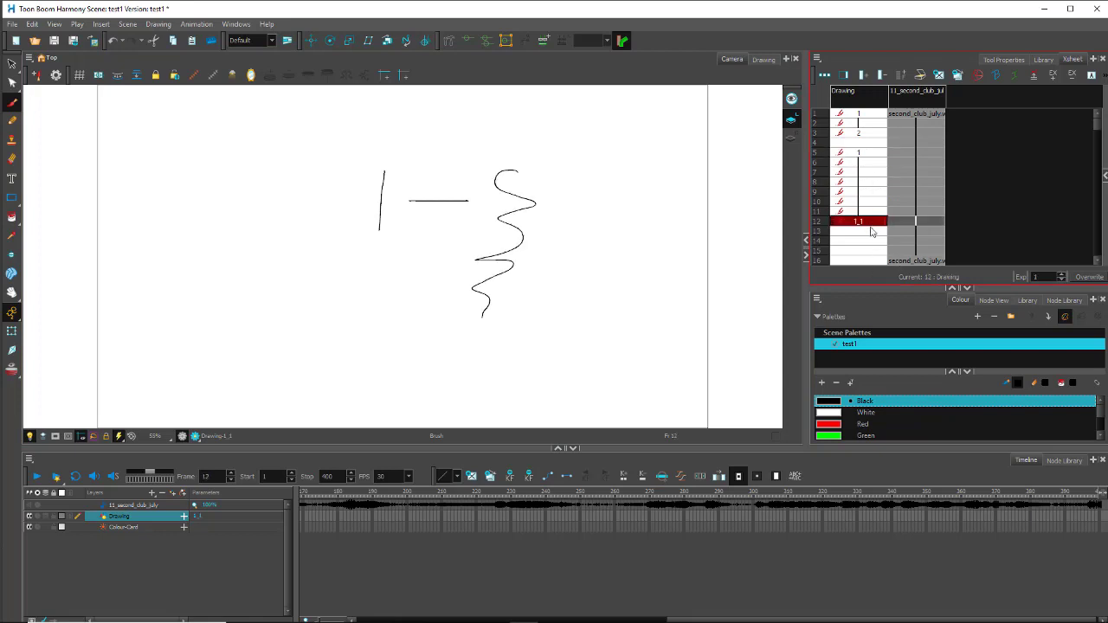
Copy the number 2 artwork from frame 3 and paste it into the empty cell at frame 14.
{"action": "left_click", "coordinate": [869, 134]}
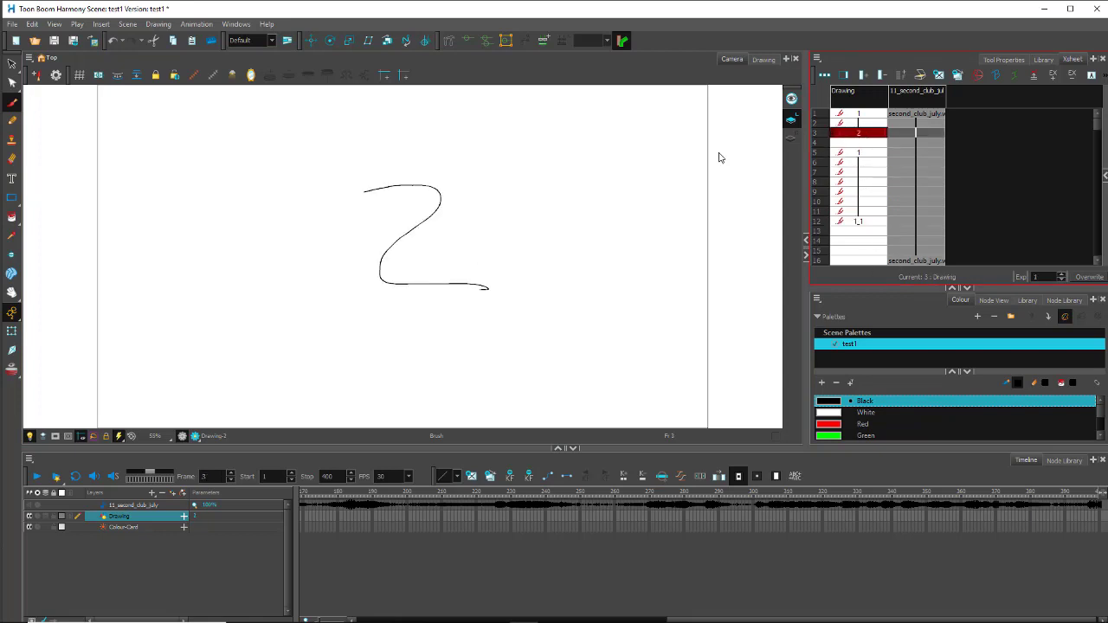
{"action": "left_click", "coordinate": [11, 66]}
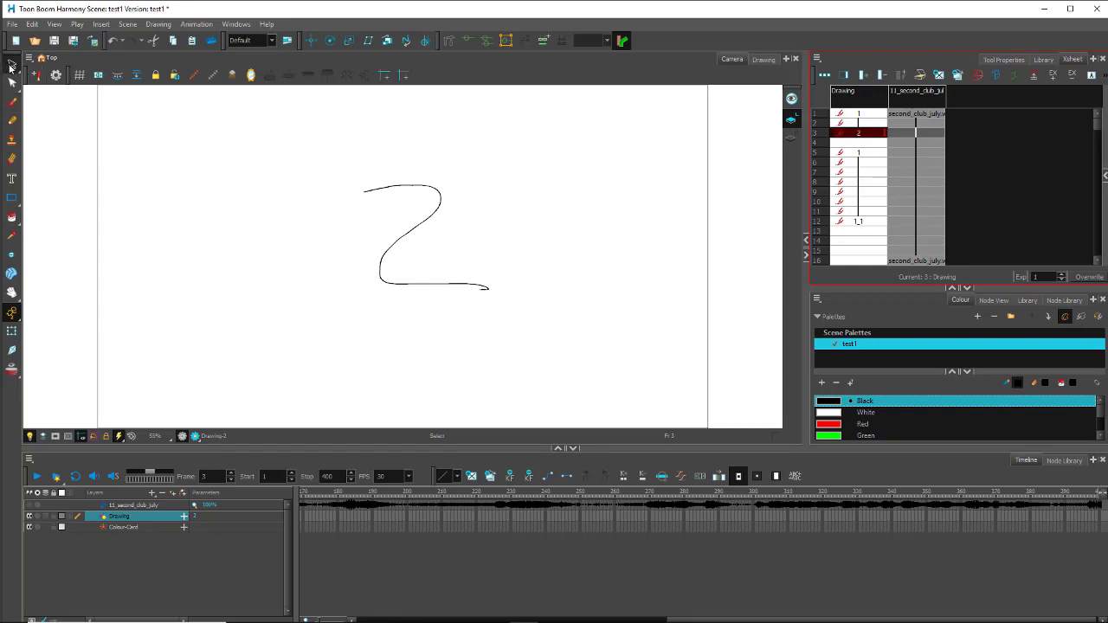
{"action": "mouse_move", "coordinate": [369, 171]}
{"action": "left_mouse_down"}
{"action": "mouse_move", "coordinate": [490, 339]}
{"action": "mouse_move", "coordinate": [382, 312]}
{"action": "left_mouse_up"}
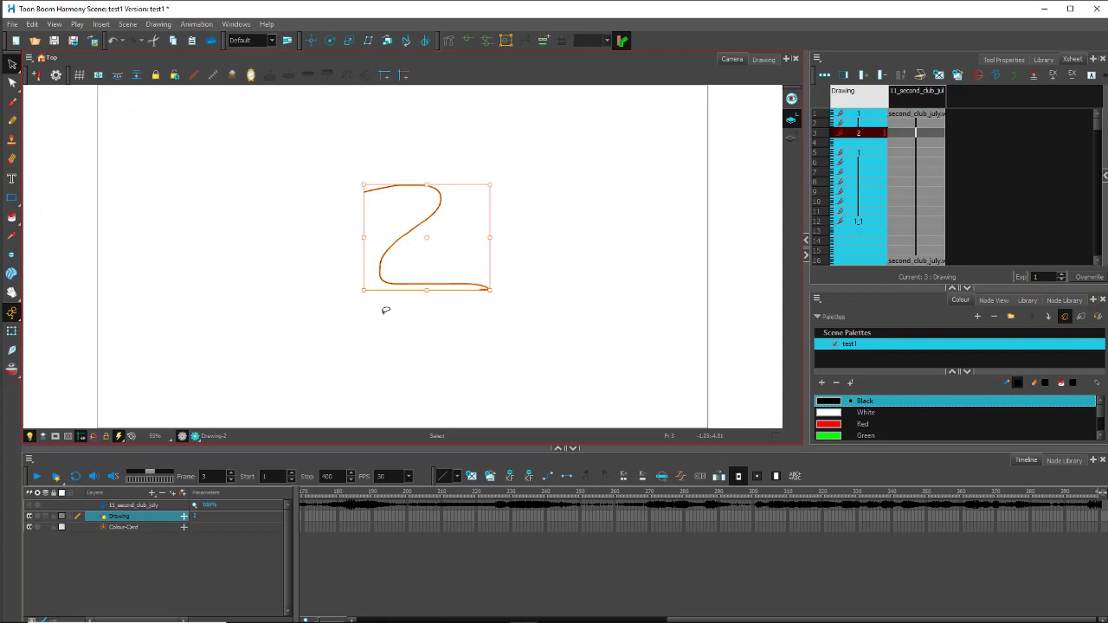
{"action": "left_click", "coordinate": [858, 241]}
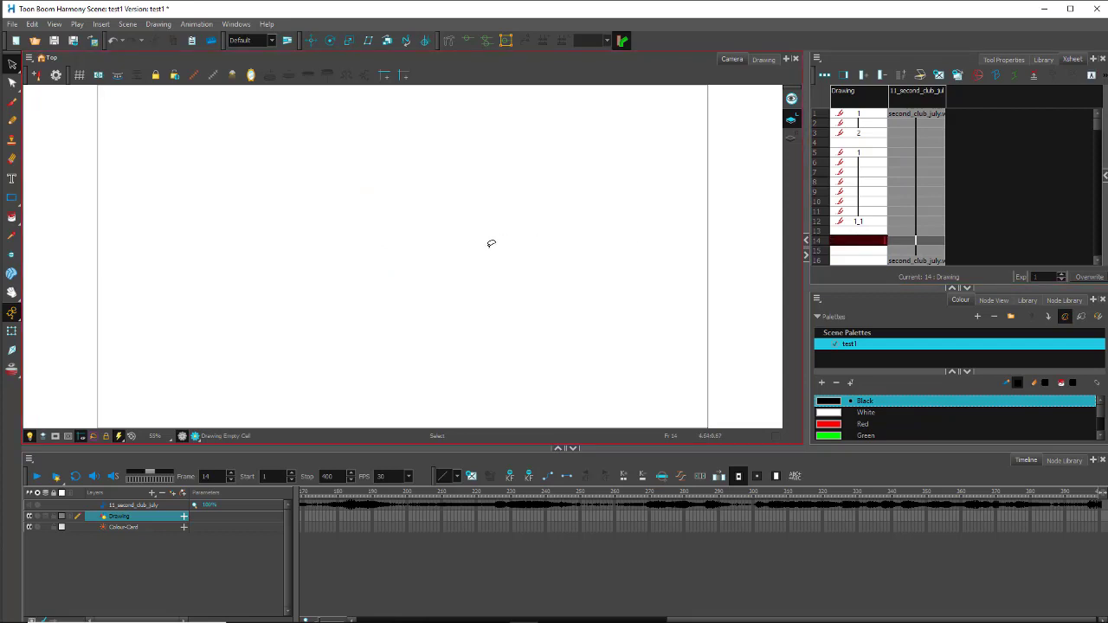
{"action": "key", "text": "ctrl+v"}
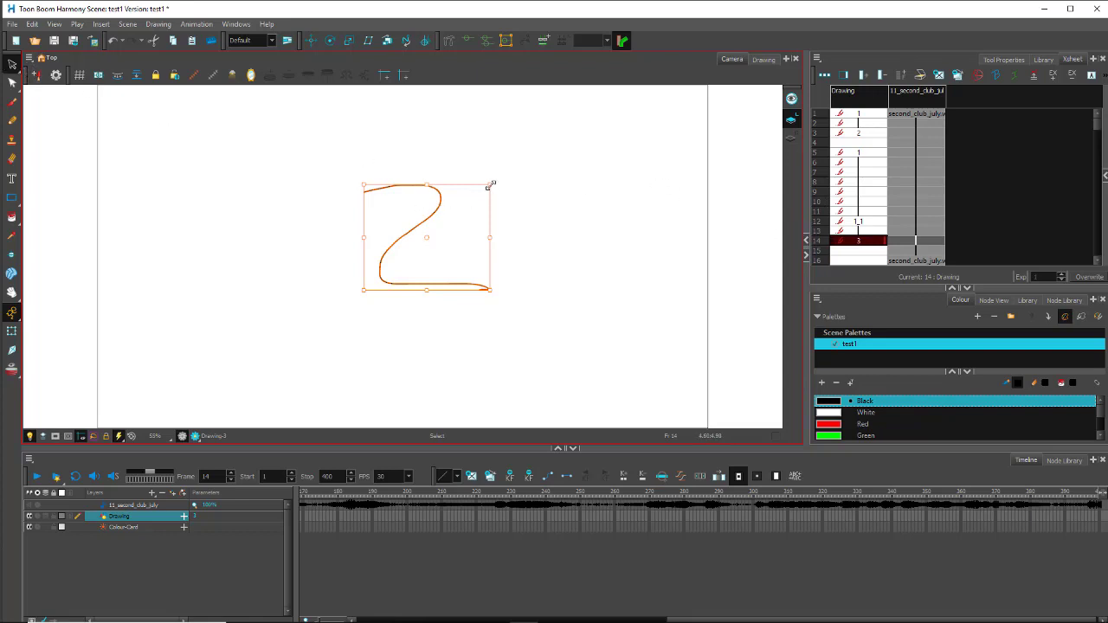
Stretch the pasted number 2 at frame 14 so that it is wider and flatter.
{"action": "left_click_drag", "start_coordinate": [490, 185], "coordinate": [533, 138]}
{"action": "left_click", "coordinate": [457, 206]}
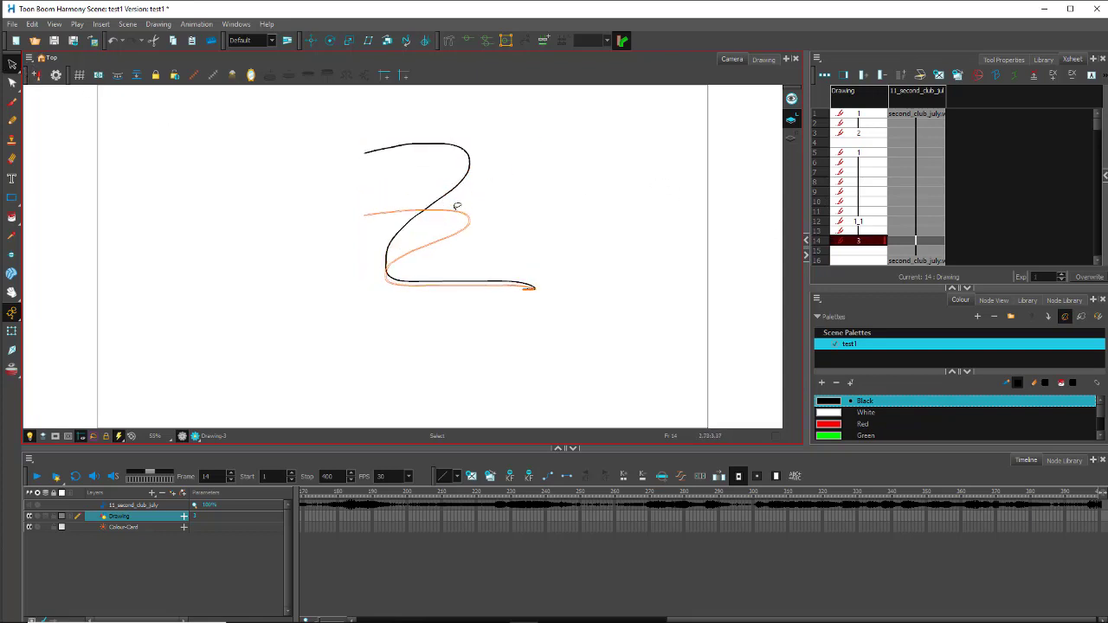
{"action": "key", "text": "ctrl+z"}
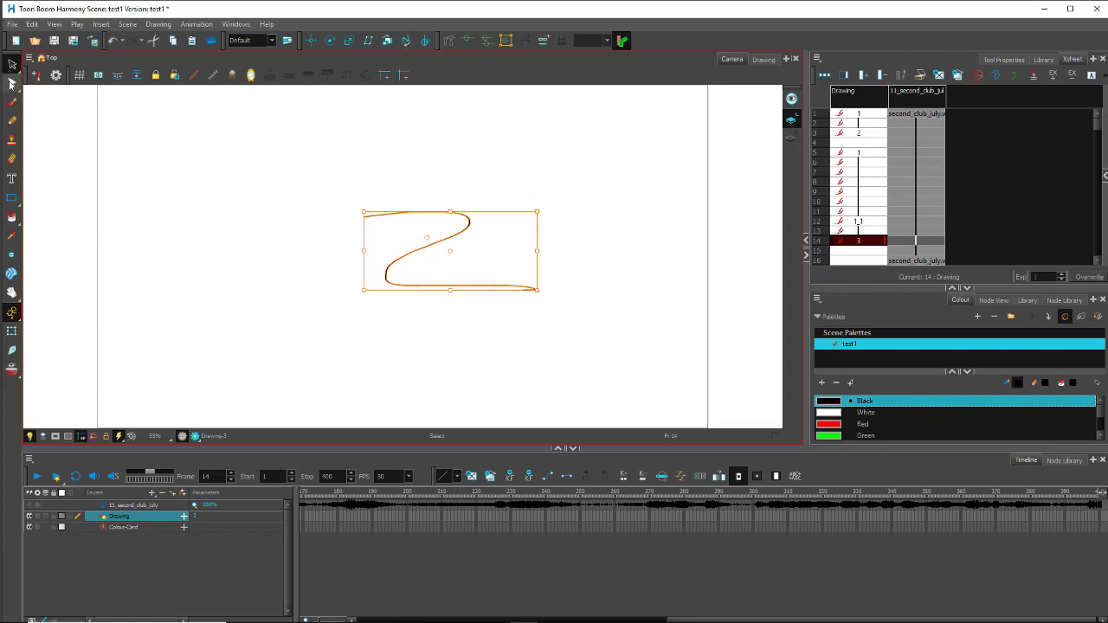
Distort the number 2 at frame 14 with the Contour Editor, pulling outline points on its upper and diagonal strokes into thick shapes.
{"action": "left_click", "coordinate": [11, 83]}
{"action": "left_click", "coordinate": [351, 227]}
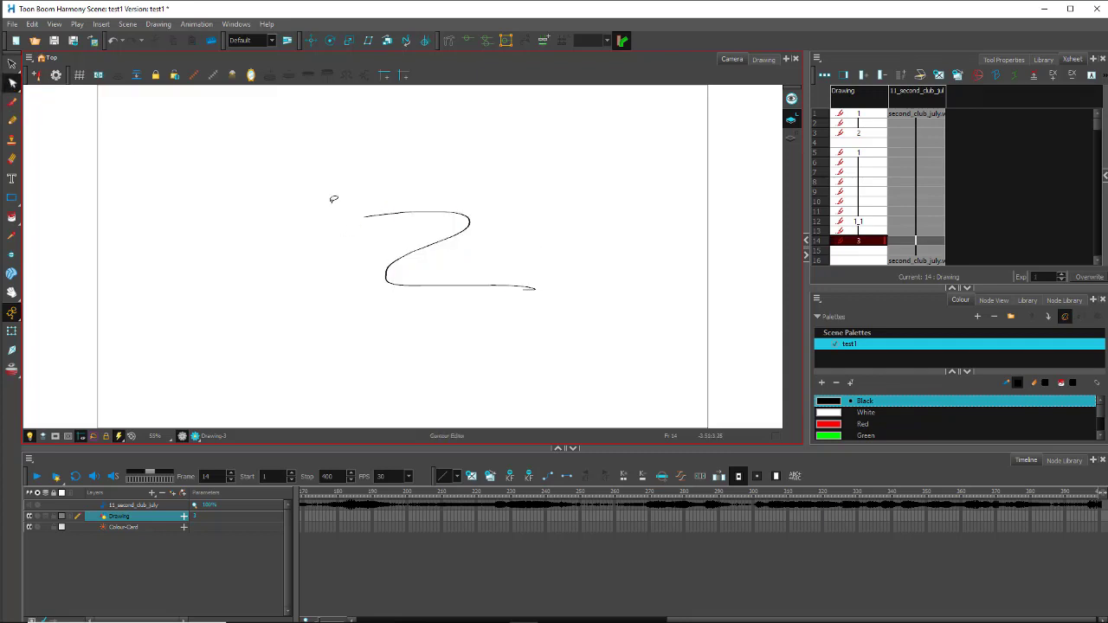
{"action": "left_click", "coordinate": [412, 214]}
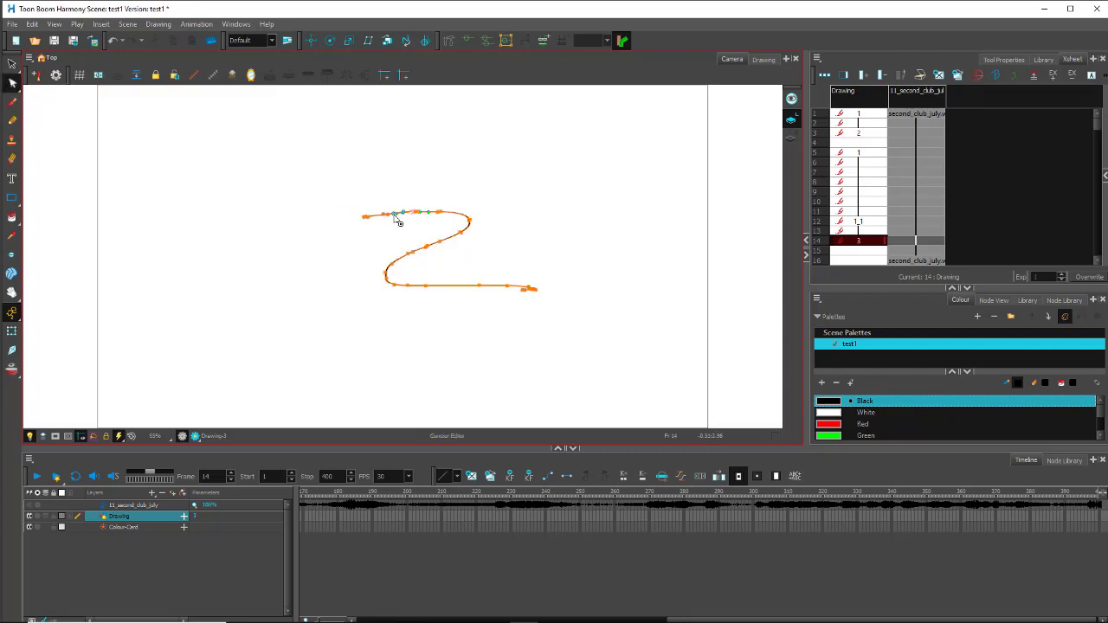
{"action": "left_click_drag", "start_coordinate": [394, 214], "coordinate": [409, 237]}
{"action": "mouse_move", "coordinate": [411, 183]}
{"action": "left_mouse_down"}
{"action": "mouse_move", "coordinate": [410, 227]}
{"action": "mouse_move", "coordinate": [391, 226]}
{"action": "left_mouse_up"}
{"action": "scroll", "coordinate": [389, 225], "scroll_direction": "up", "scroll_amount": 5}
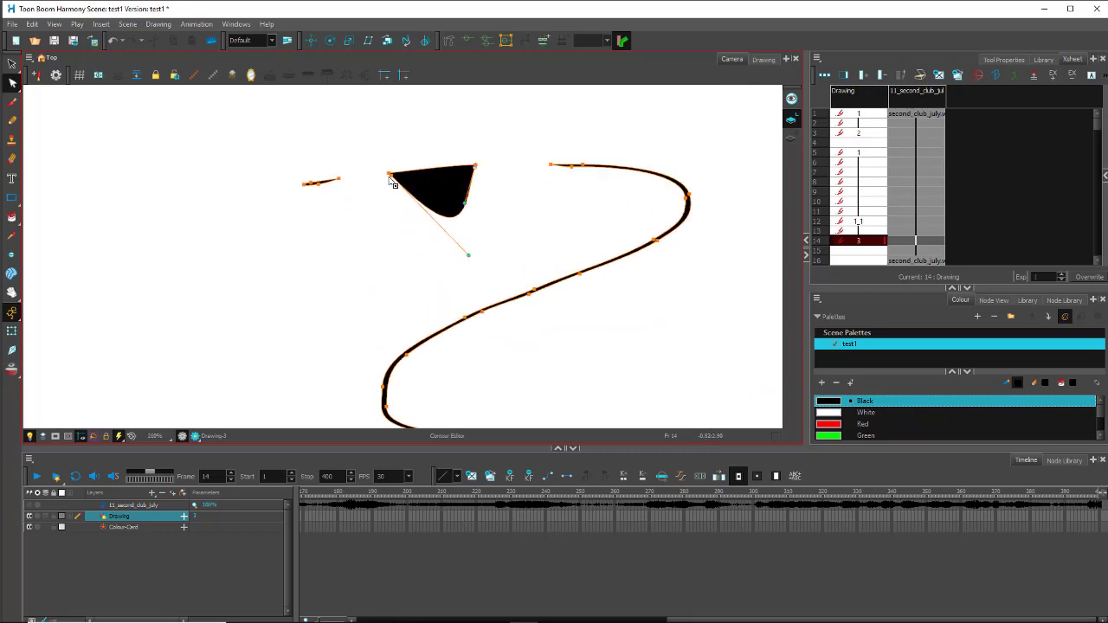
{"action": "left_click_drag", "start_coordinate": [389, 173], "coordinate": [365, 124]}
{"action": "left_click_drag", "start_coordinate": [466, 317], "coordinate": [424, 274]}
{"action": "left_click_drag", "start_coordinate": [483, 311], "coordinate": [511, 348]}
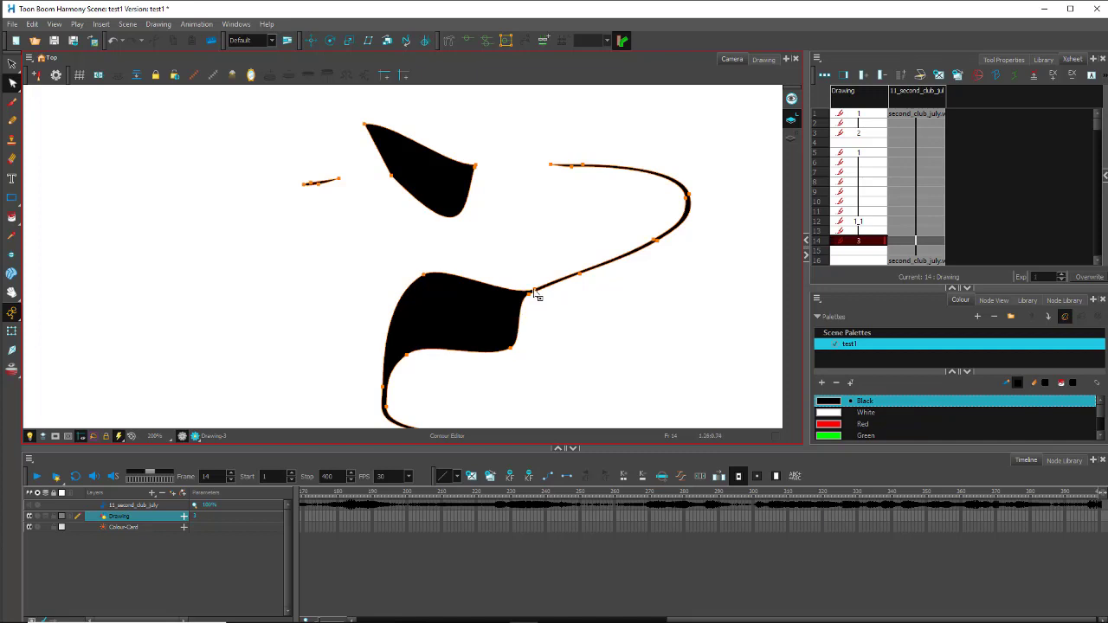
{"action": "left_click_drag", "start_coordinate": [534, 290], "coordinate": [514, 233]}
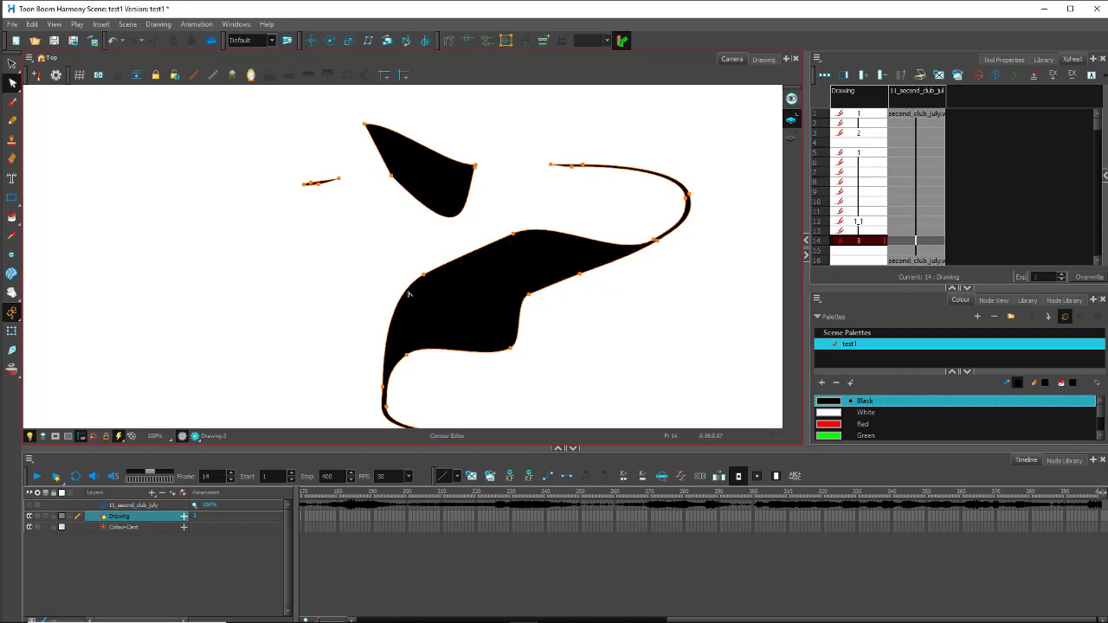
Try a freehand Brush stroke beside the number 2 at a maximum size of 306.4, and undo it.
{"action": "left_click", "coordinate": [11, 103]}
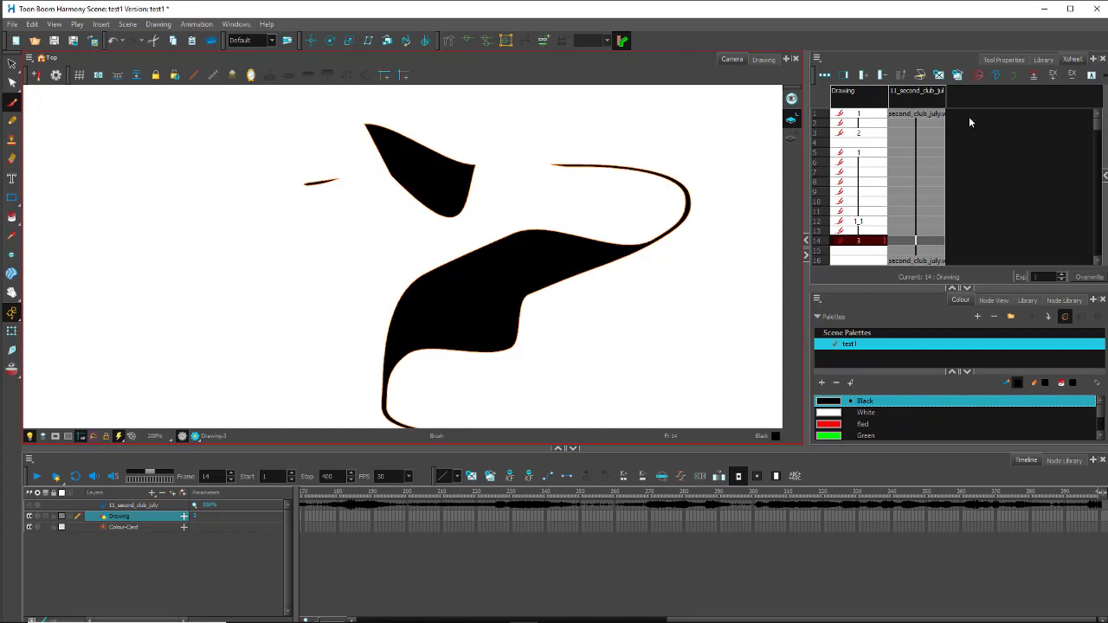
{"action": "left_click", "coordinate": [1000, 59]}
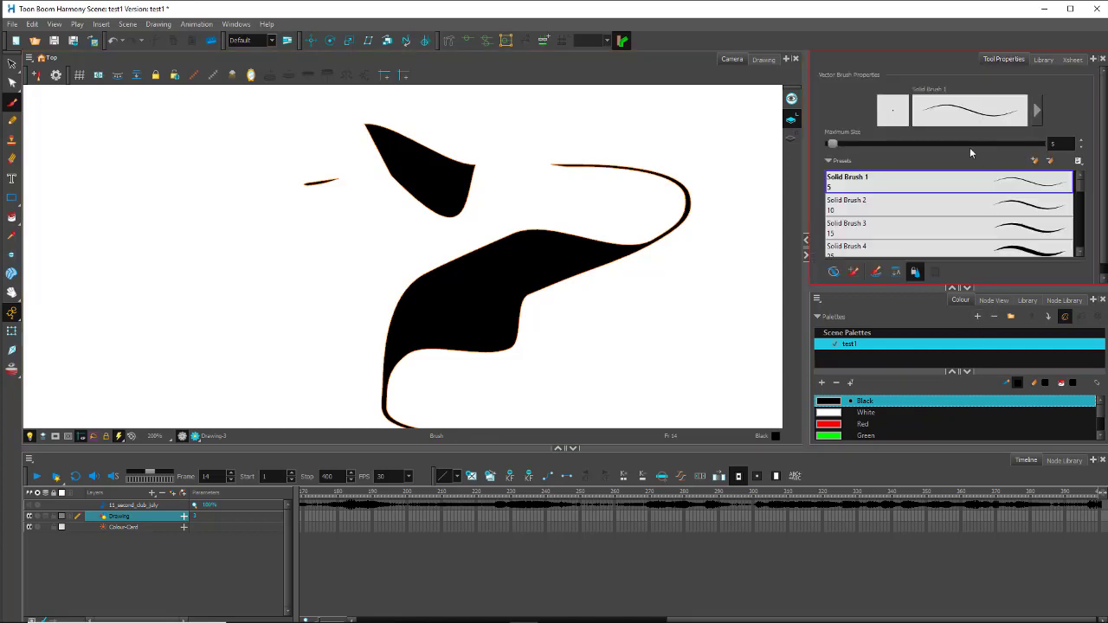
{"action": "mouse_move", "coordinate": [934, 144]}
{"action": "left_mouse_down"}
{"action": "mouse_move", "coordinate": [988, 142]}
{"action": "mouse_move", "coordinate": [844, 149]}
{"action": "left_mouse_up"}
{"action": "left_click_drag", "start_coordinate": [933, 146], "coordinate": [961, 145]}
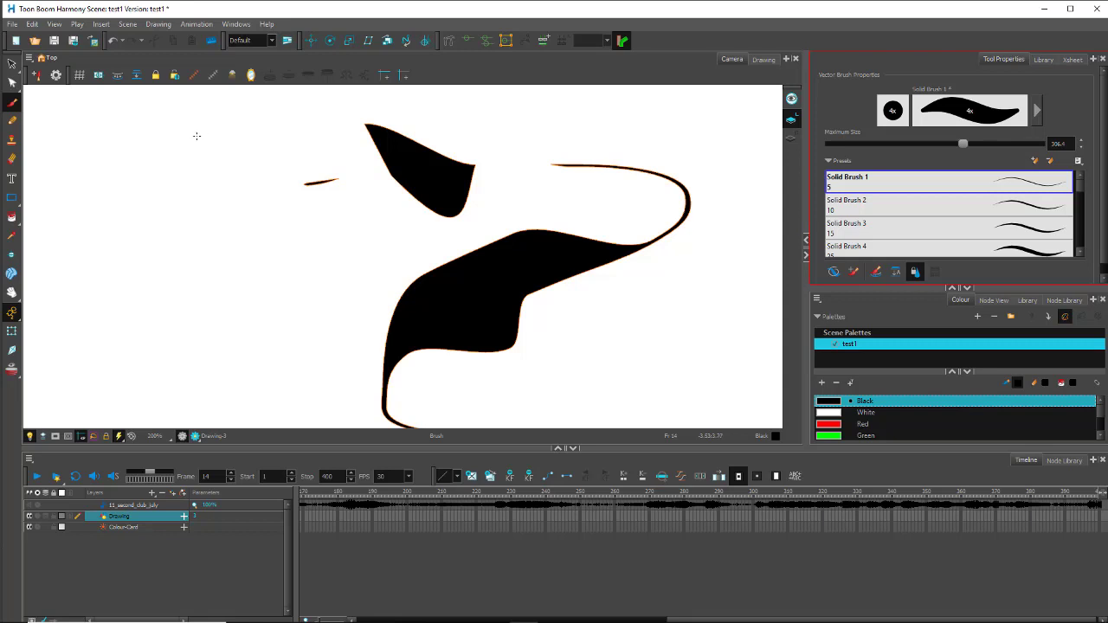
{"action": "left_click_drag", "start_coordinate": [185, 197], "coordinate": [234, 303]}
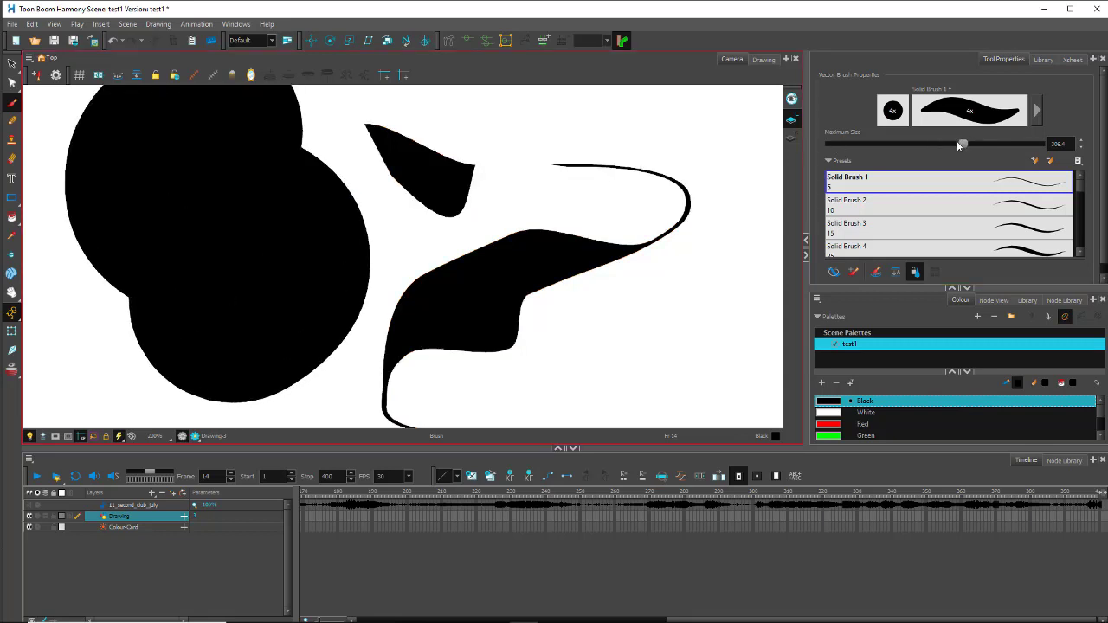
{"action": "key", "text": "ctrl+z"}
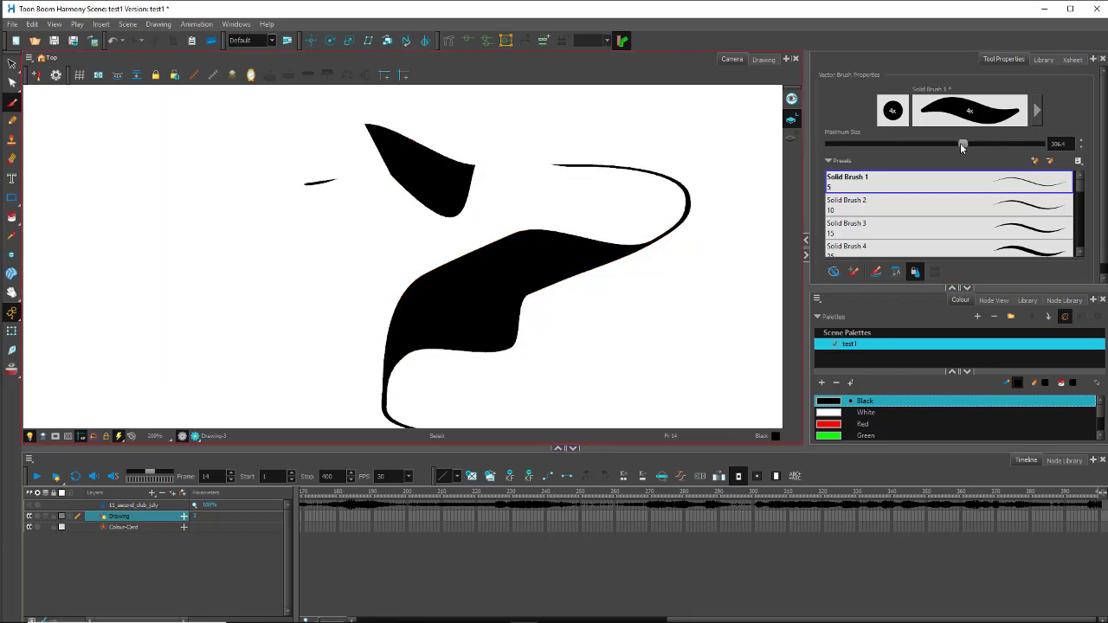
Draw a thick S-shaped brush stroke beside the number 2 at maximum size 106.4, and show its contour points.
{"action": "left_click_drag", "start_coordinate": [961, 144], "coordinate": [885, 148]}
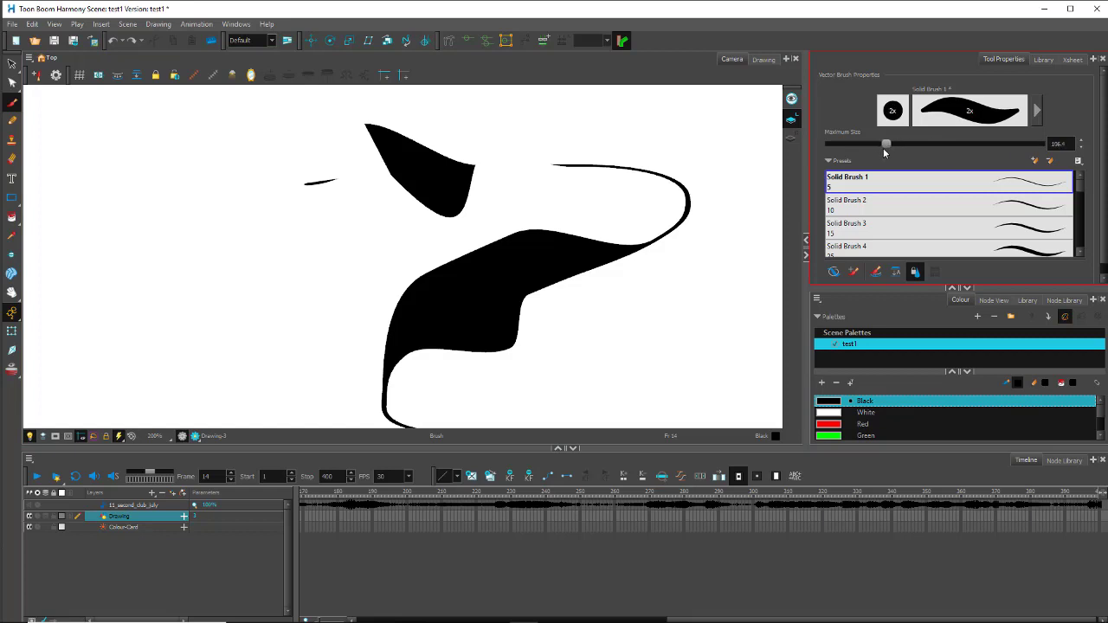
{"action": "mouse_move", "coordinate": [170, 139]}
{"action": "left_mouse_down"}
{"action": "mouse_move", "coordinate": [225, 293]}
{"action": "mouse_move", "coordinate": [186, 355]}
{"action": "left_mouse_up"}
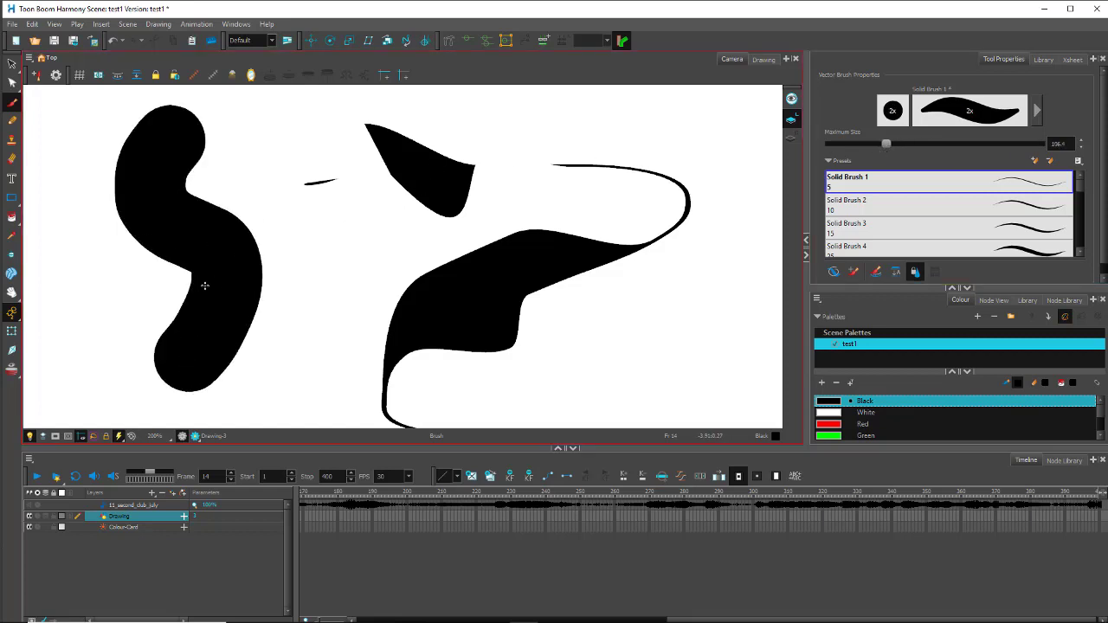
{"action": "left_click", "coordinate": [12, 83]}
{"action": "left_click", "coordinate": [223, 206]}
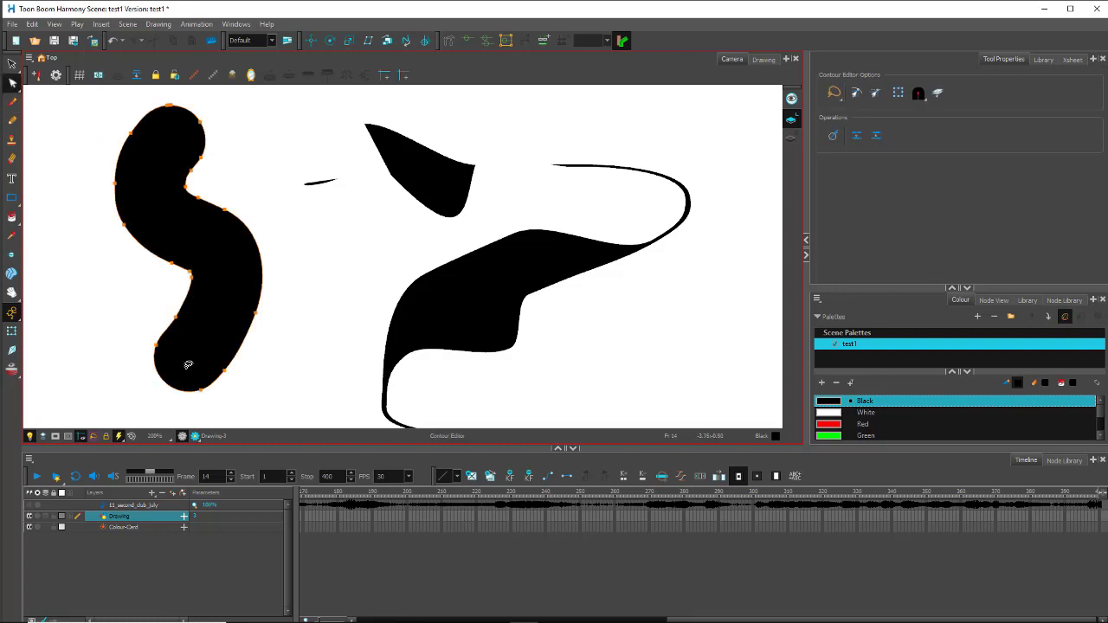
Draw a wavy Pencil stroke on the other side of the number 2 with a maximum size of 38.4.
{"action": "left_click", "coordinate": [12, 121]}
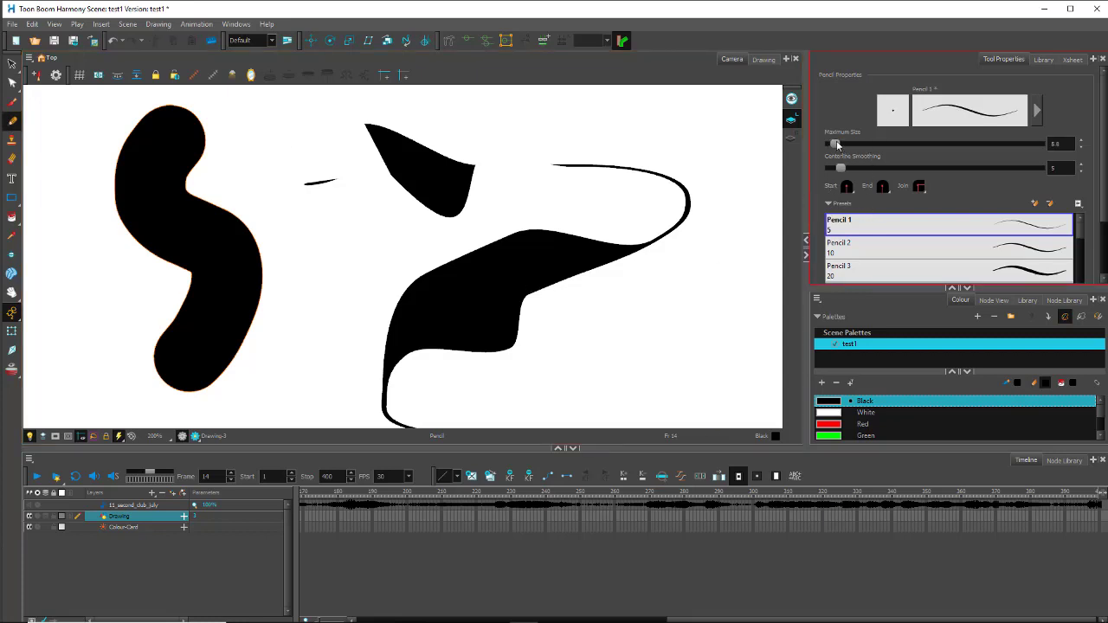
{"action": "left_click_drag", "start_coordinate": [836, 144], "coordinate": [853, 148]}
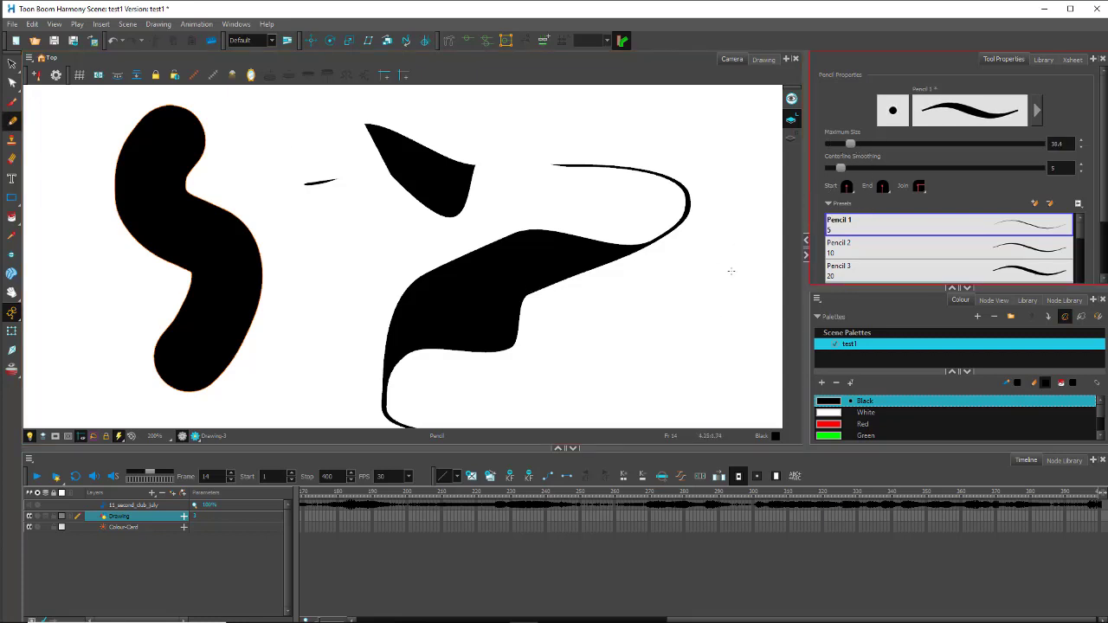
{"action": "mouse_move", "coordinate": [741, 232]}
{"action": "left_mouse_down"}
{"action": "mouse_move", "coordinate": [631, 386]}
{"action": "mouse_move", "coordinate": [615, 393]}
{"action": "left_mouse_up"}
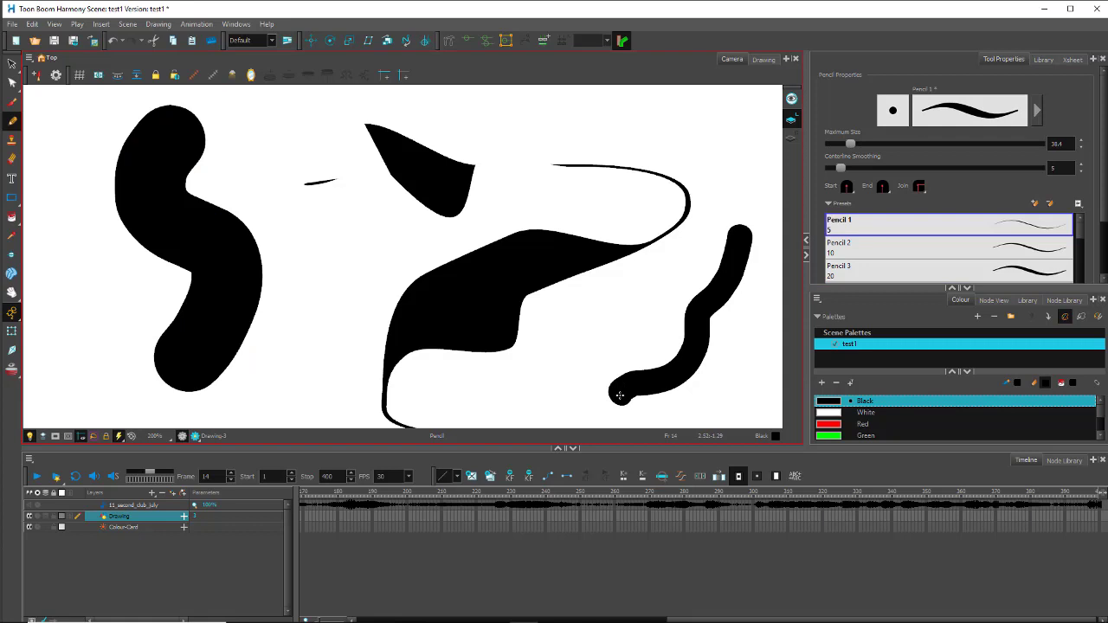
Bend the pencil stroke into a zigzag with the Contour Editor by moving two of its centerline points.
{"action": "left_click", "coordinate": [12, 81]}
{"action": "left_click", "coordinate": [721, 288]}
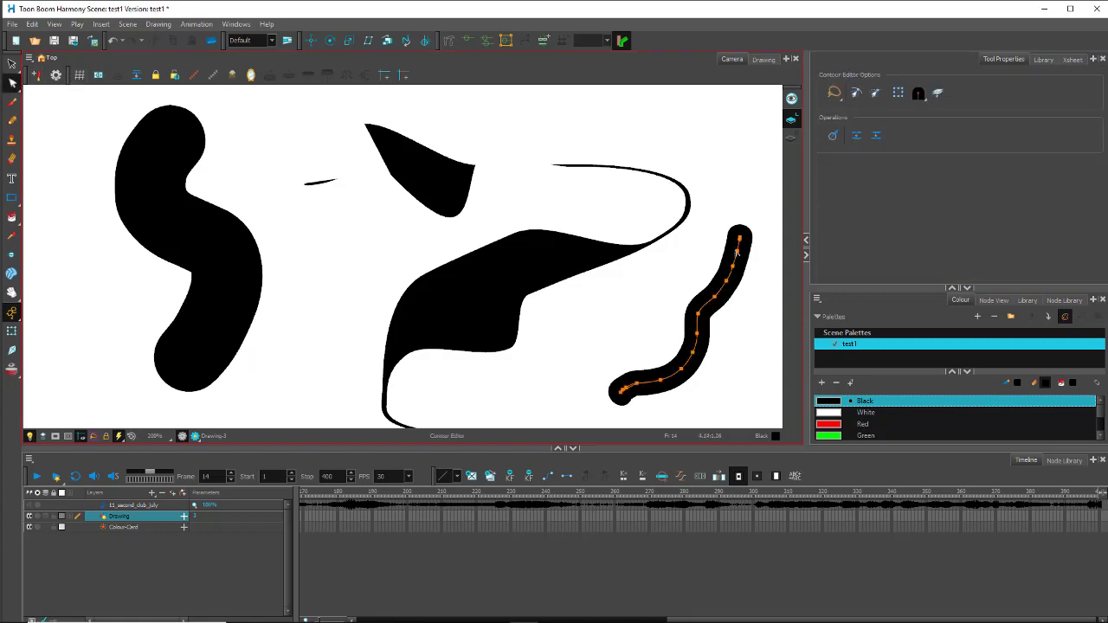
{"action": "left_click_drag", "start_coordinate": [737, 252], "coordinate": [715, 240]}
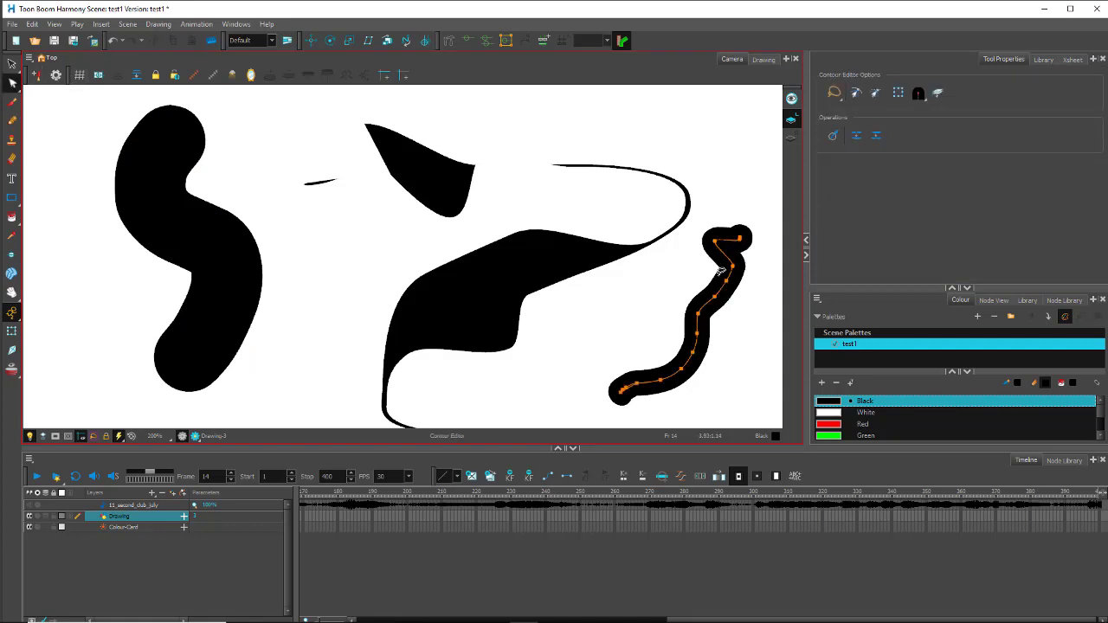
{"action": "left_click_drag", "start_coordinate": [712, 300], "coordinate": [735, 343]}
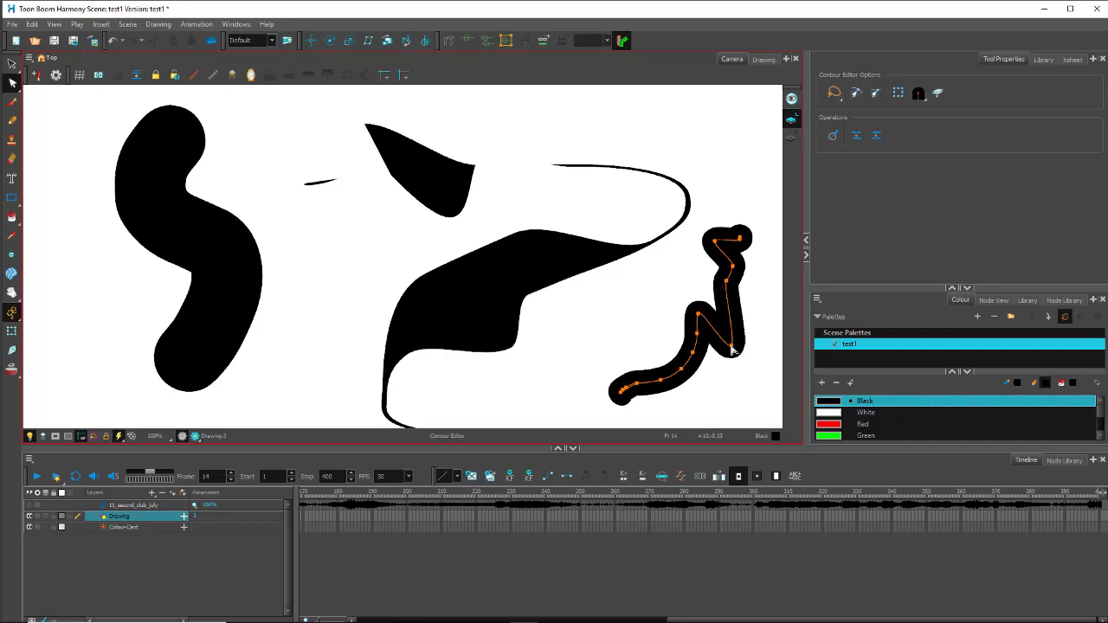
Delete four centerline points along the lower half of the pencil stroke with the Contour Editor.
{"action": "left_click", "coordinate": [699, 315]}
{"action": "key", "text": "Delete"}
{"action": "left_click", "coordinate": [694, 353]}
{"action": "key", "text": "Delete"}
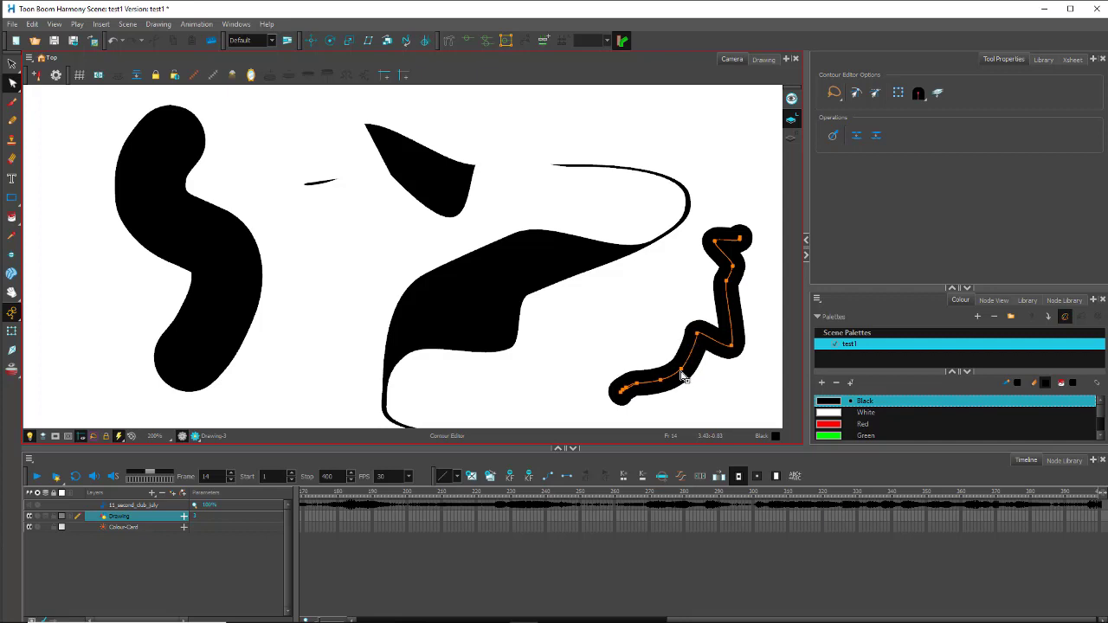
{"action": "left_click", "coordinate": [681, 370]}
{"action": "key", "text": "Delete"}
{"action": "left_click", "coordinate": [658, 383]}
{"action": "key", "text": "Delete"}
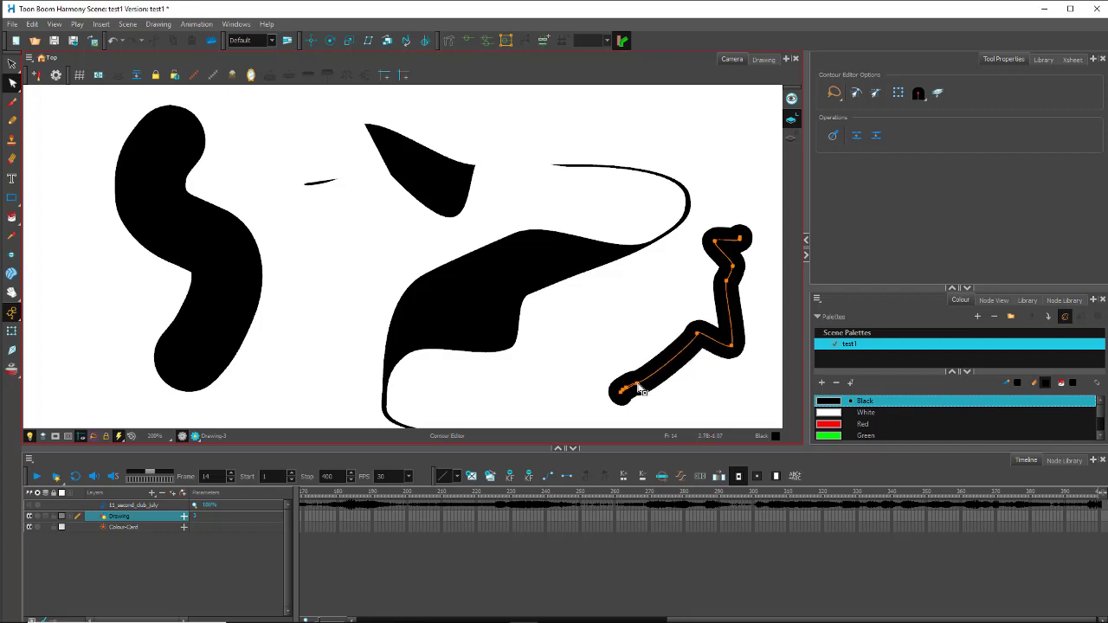
Try deleting the centerline point just before the pencil stroke's lower end, and undo the deletion.
{"action": "left_click", "coordinate": [636, 385]}
{"action": "key", "text": "Delete"}
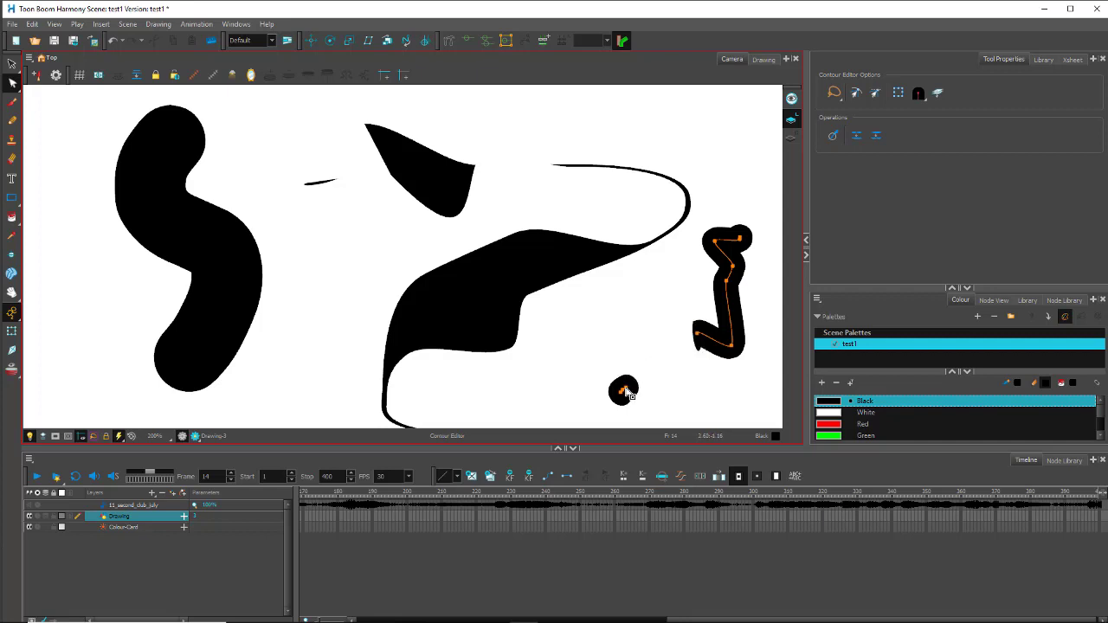
{"action": "key", "text": "ctrl+z"}
Delete the extra centerline points clustered at the pencil stroke's lower end.
{"action": "left_click", "coordinate": [640, 387]}
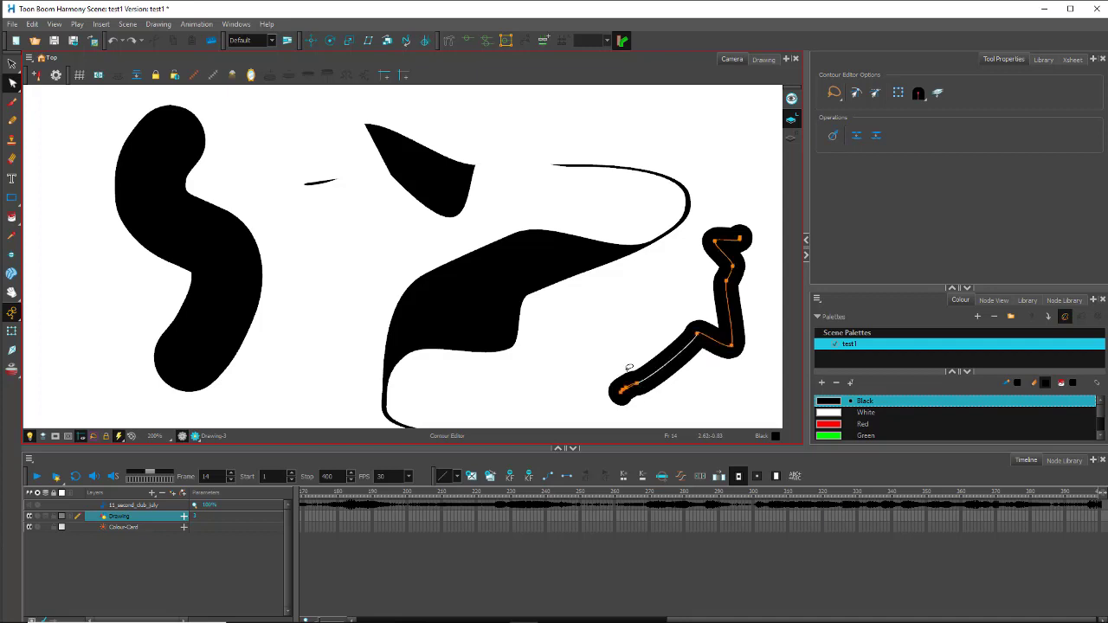
{"action": "scroll", "coordinate": [635, 388], "scroll_direction": "up", "scroll_amount": 2}
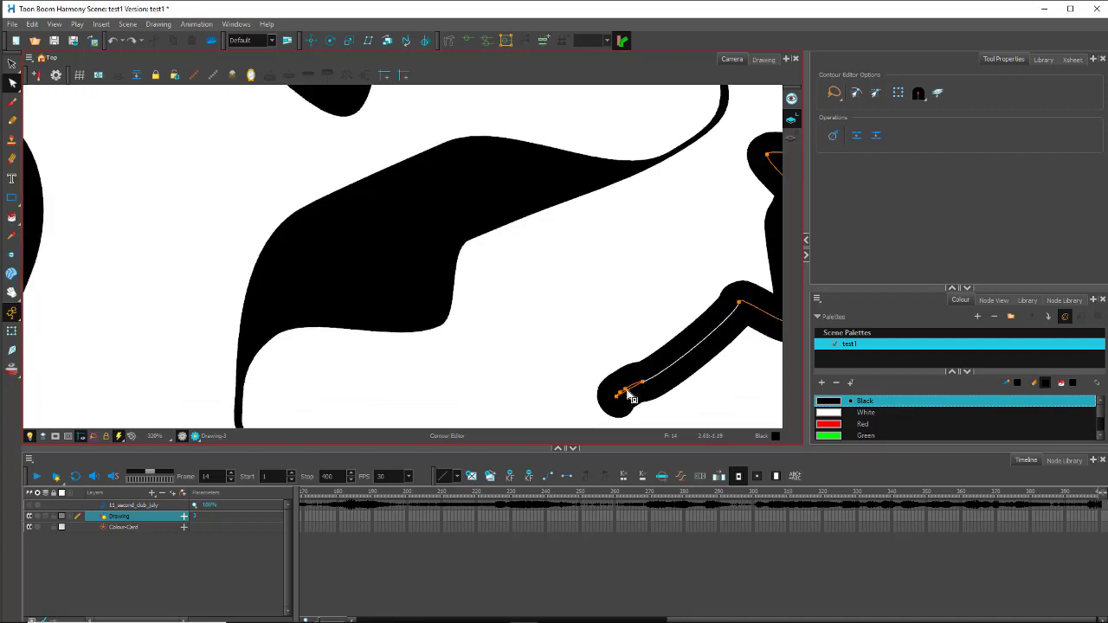
{"action": "left_click", "coordinate": [627, 392]}
{"action": "key", "text": "Delete"}
{"action": "left_click", "coordinate": [621, 394]}
{"action": "key", "text": "Delete"}
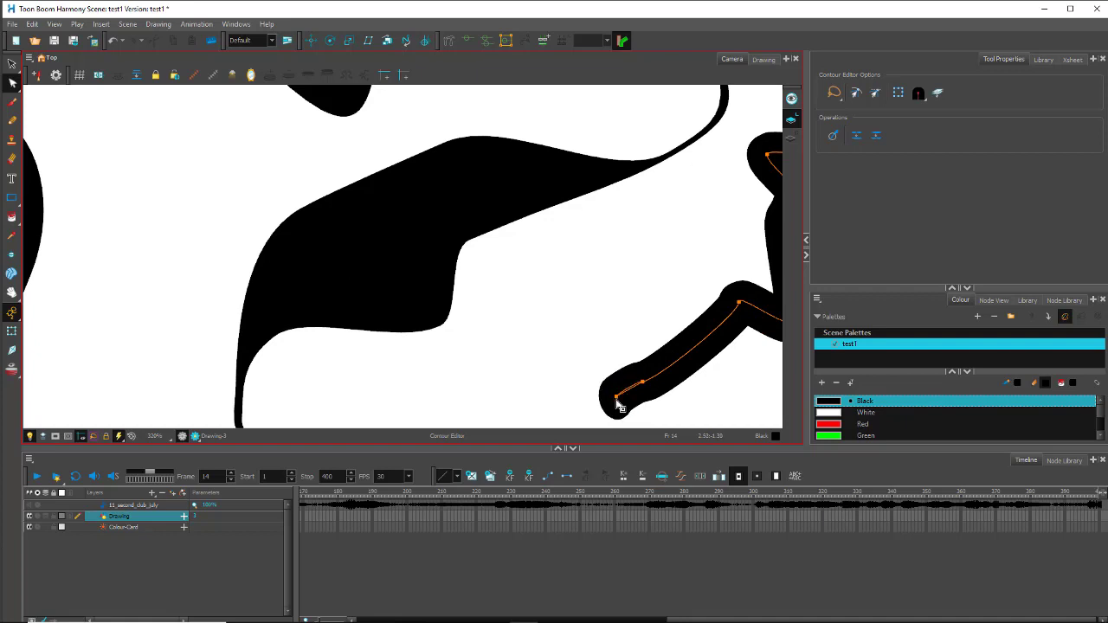
Try again to delete the point next to the pencil stroke's lower endpoint, and undo it.
{"action": "left_click", "coordinate": [643, 384]}
{"action": "key", "text": "Delete"}
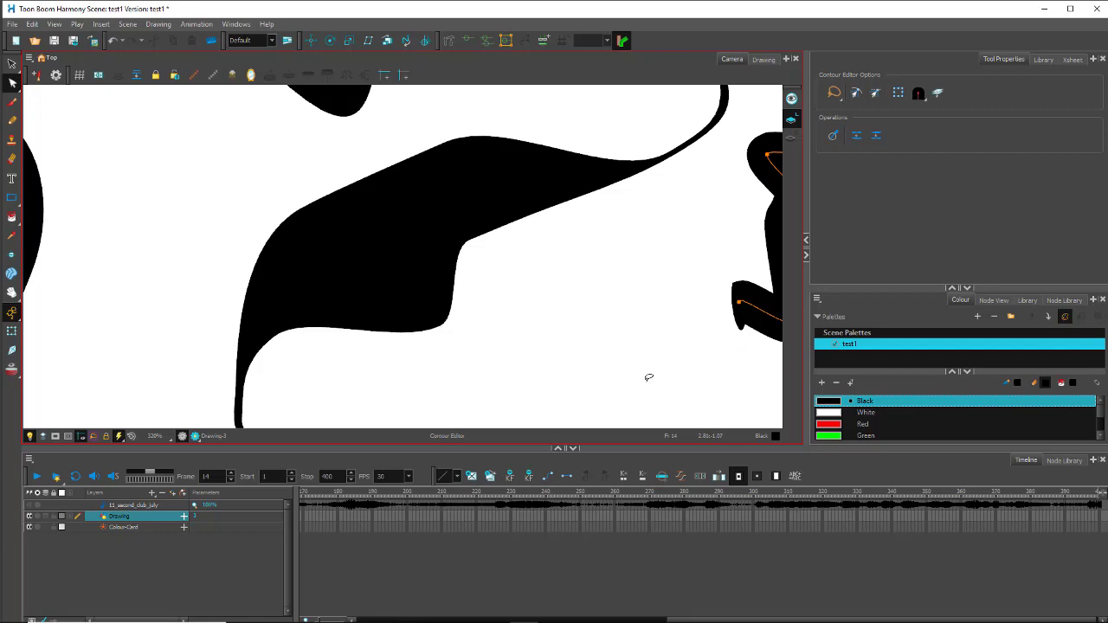
{"action": "key", "text": "ctrl+z"}
{"action": "left_click", "coordinate": [642, 384]}
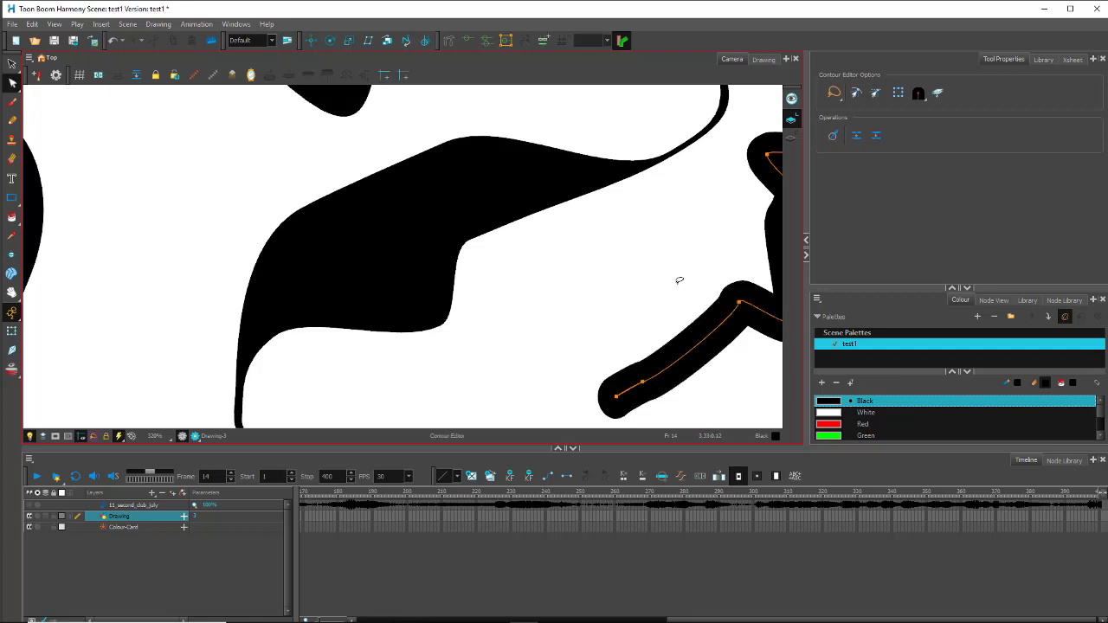
{"action": "left_click", "coordinate": [670, 314]}
{"action": "left_click", "coordinate": [727, 336]}
{"action": "right_click", "coordinate": [737, 324]}
{"action": "left_click", "coordinate": [725, 330]}
{"action": "left_click", "coordinate": [710, 341]}
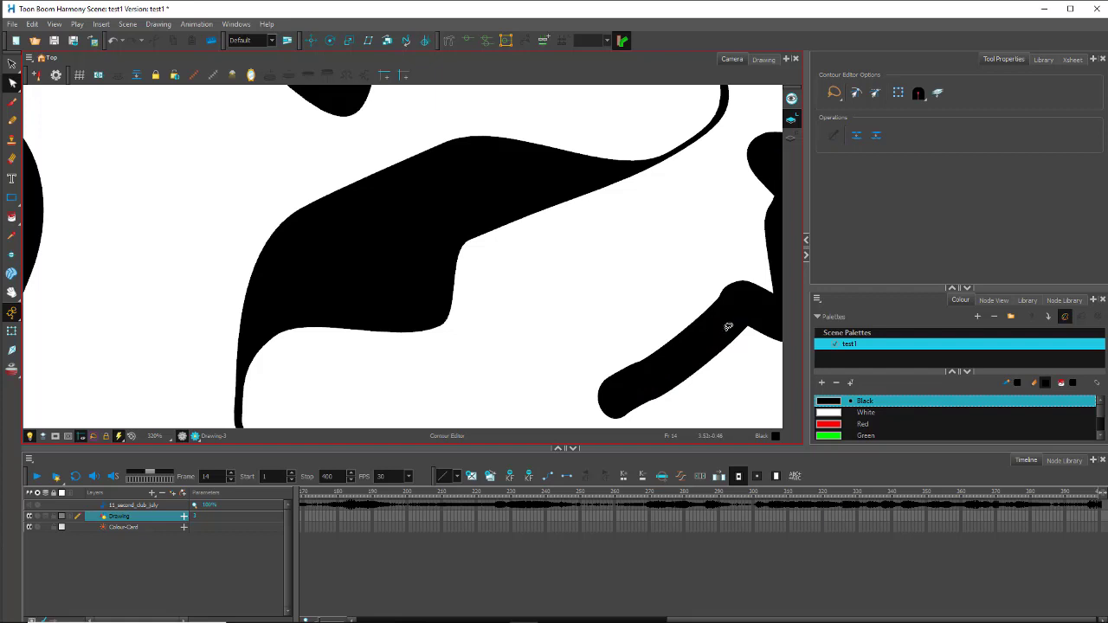
Reshape the upper part of the pencil stroke into a wider zigzag by pulling its centerline points outward.
{"action": "key", "text": "space"}
{"action": "left_click_drag", "start_coordinate": [729, 330], "coordinate": [826, 319]}
{"action": "left_click_drag", "start_coordinate": [717, 289], "coordinate": [641, 321]}
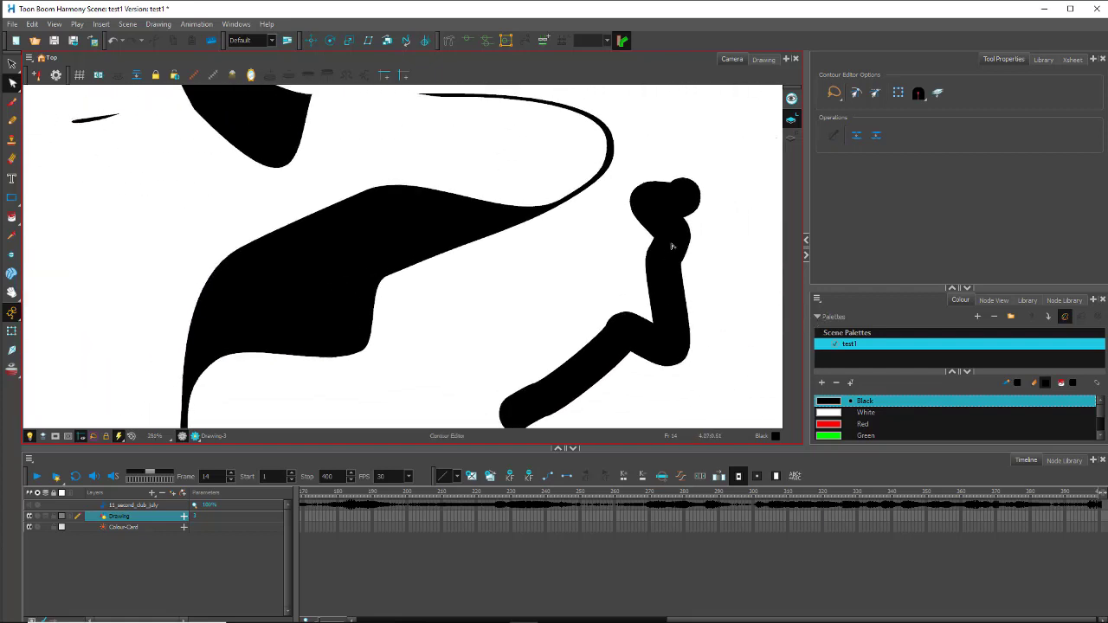
{"action": "scroll", "coordinate": [672, 247], "scroll_direction": "up", "scroll_amount": 2}
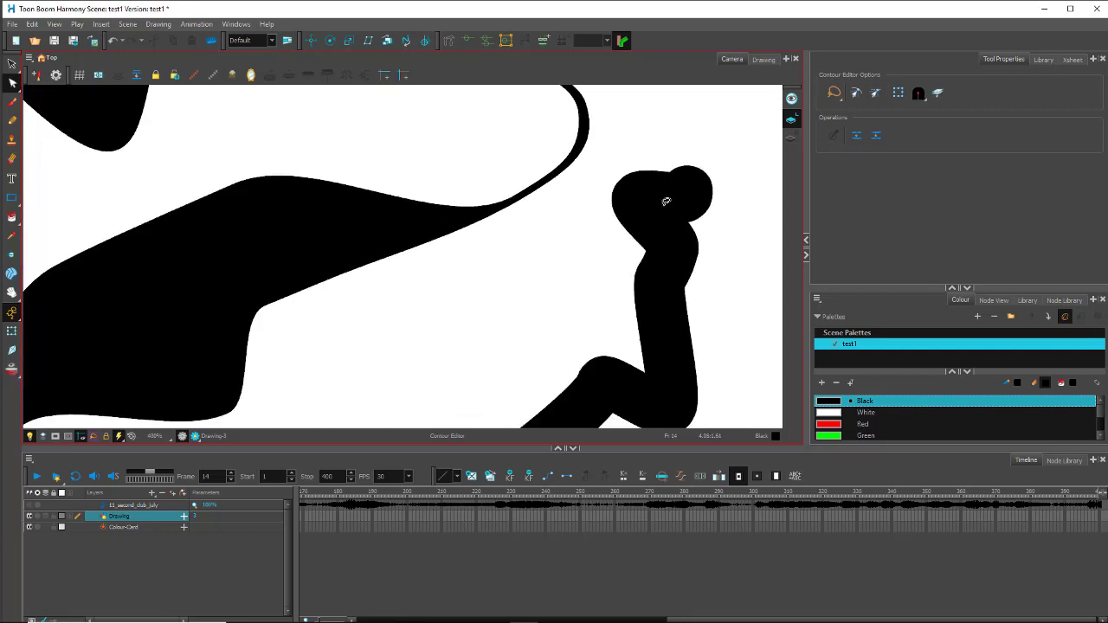
{"action": "key", "text": "space"}
{"action": "mouse_move", "coordinate": [666, 226]}
{"action": "left_mouse_down"}
{"action": "mouse_move", "coordinate": [502, 267]}
{"action": "mouse_move", "coordinate": [720, 198]}
{"action": "mouse_move", "coordinate": [725, 212]}
{"action": "left_mouse_up"}
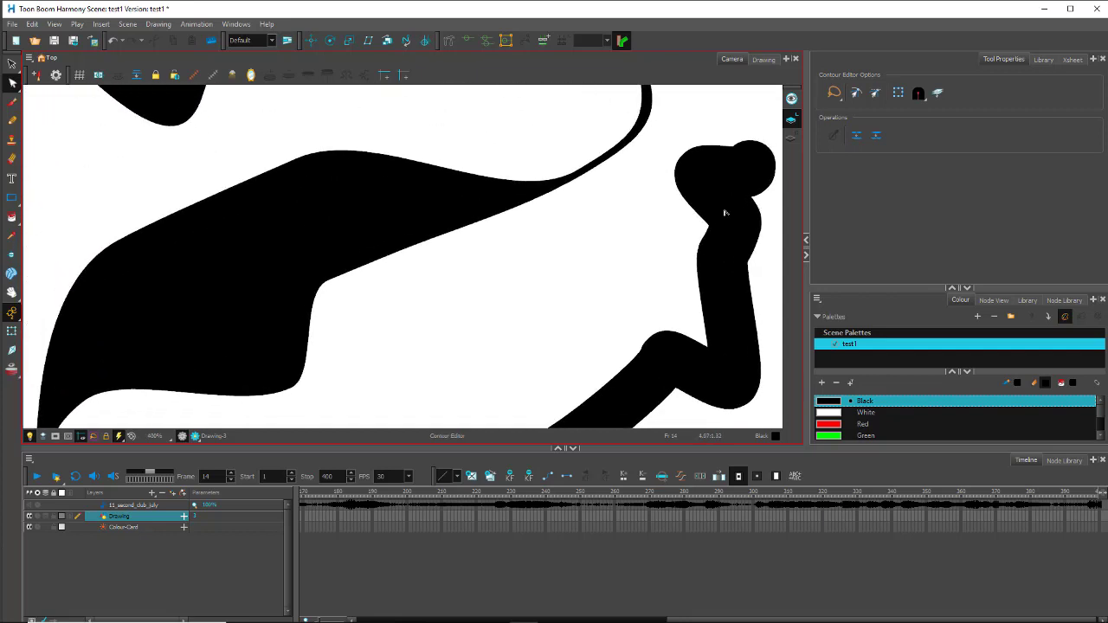
{"action": "scroll", "coordinate": [725, 212], "scroll_direction": "down", "scroll_amount": 2}
{"action": "mouse_move", "coordinate": [660, 213]}
{"action": "left_mouse_down"}
{"action": "mouse_move", "coordinate": [695, 213]}
{"action": "mouse_move", "coordinate": [775, 267]}
{"action": "mouse_move", "coordinate": [638, 252]}
{"action": "left_mouse_up"}
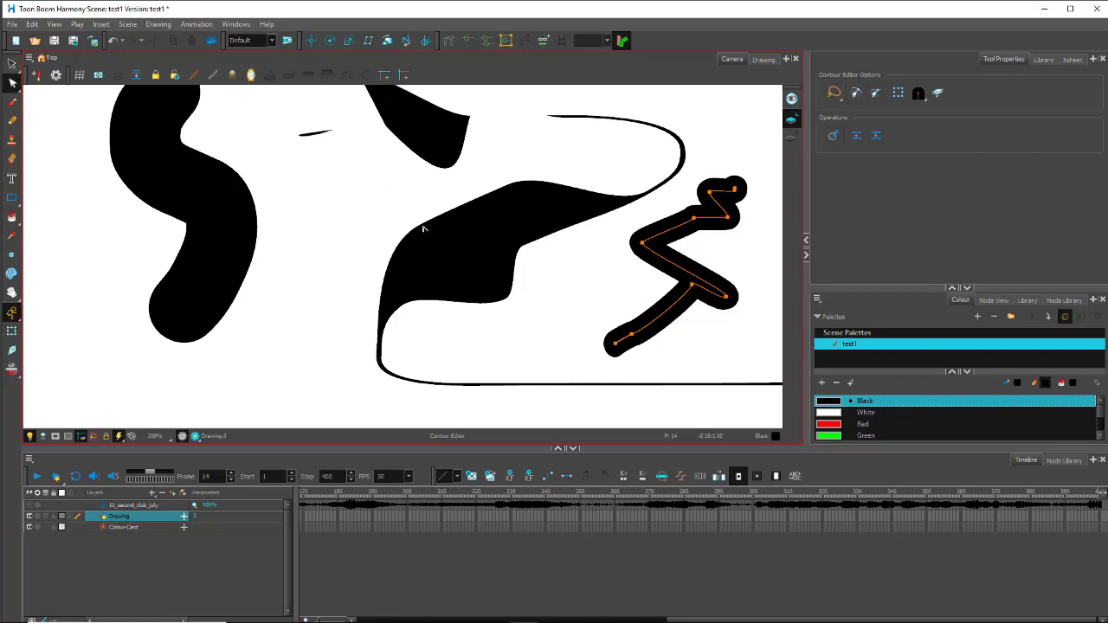
Reshape the middle of the S-shaped brush stroke by moving contour points on both edges, undoing the first attempt that crossed the stroke.
{"action": "left_click_drag", "start_coordinate": [112, 168], "coordinate": [278, 196]}
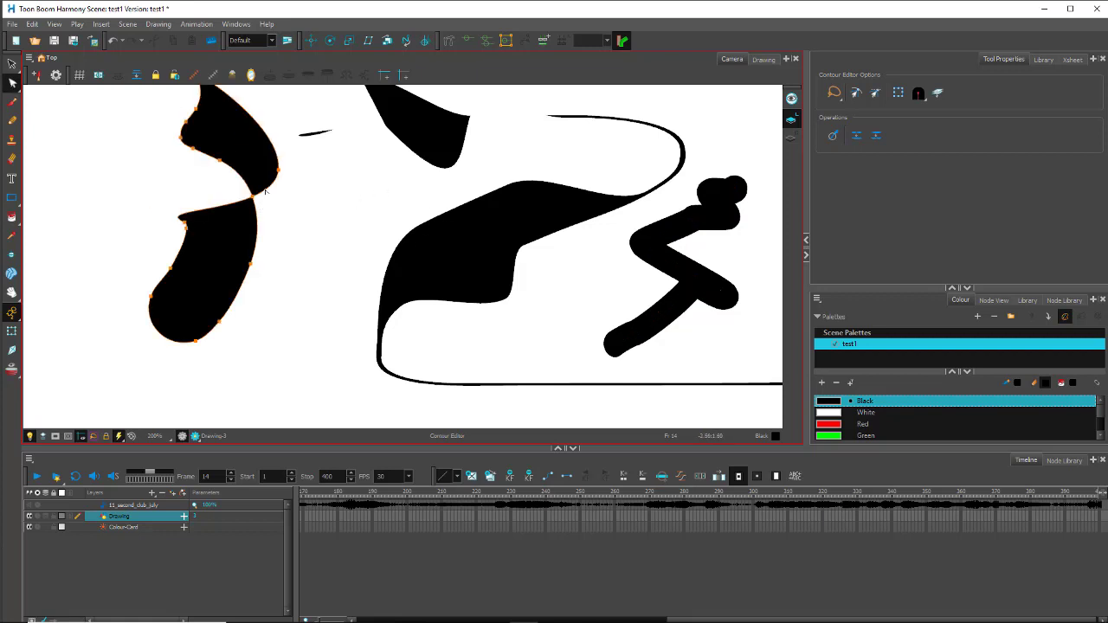
{"action": "key", "text": "ctrl+z"}
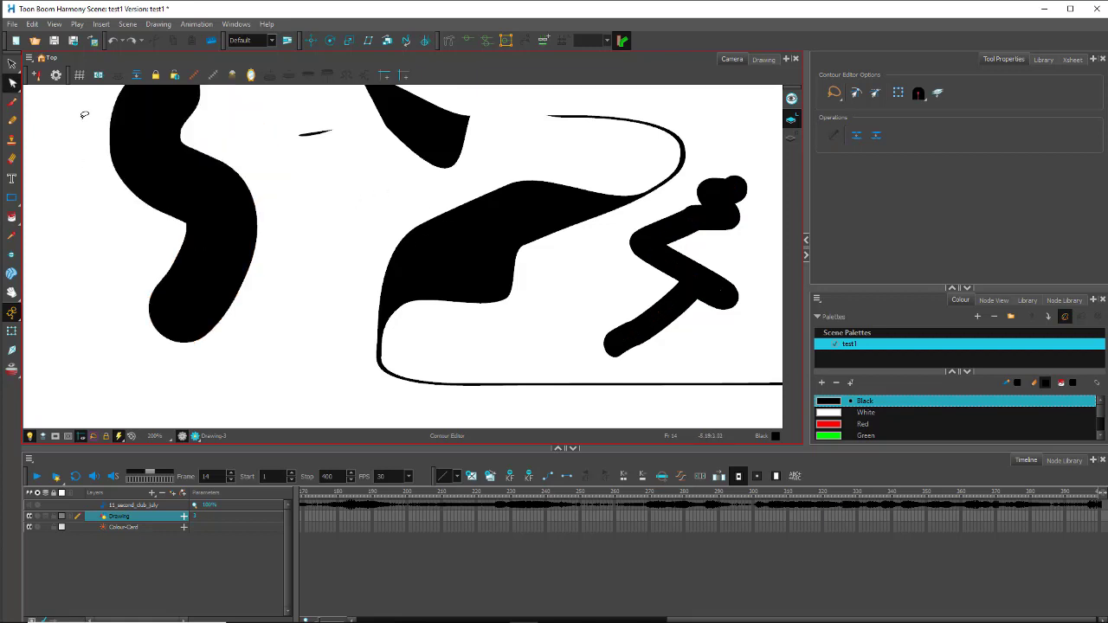
{"action": "mouse_move", "coordinate": [84, 115]}
{"action": "left_mouse_down"}
{"action": "mouse_move", "coordinate": [210, 167]}
{"action": "mouse_move", "coordinate": [285, 295]}
{"action": "left_mouse_up"}
{"action": "left_click_drag", "start_coordinate": [167, 220], "coordinate": [109, 237]}
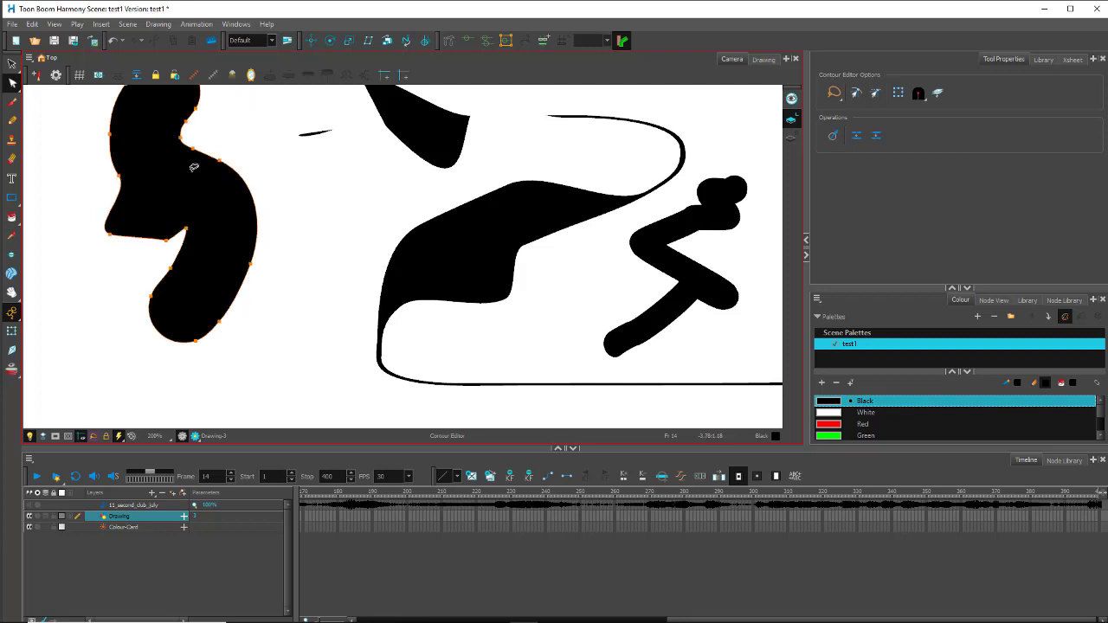
{"action": "left_click_drag", "start_coordinate": [192, 148], "coordinate": [215, 183]}
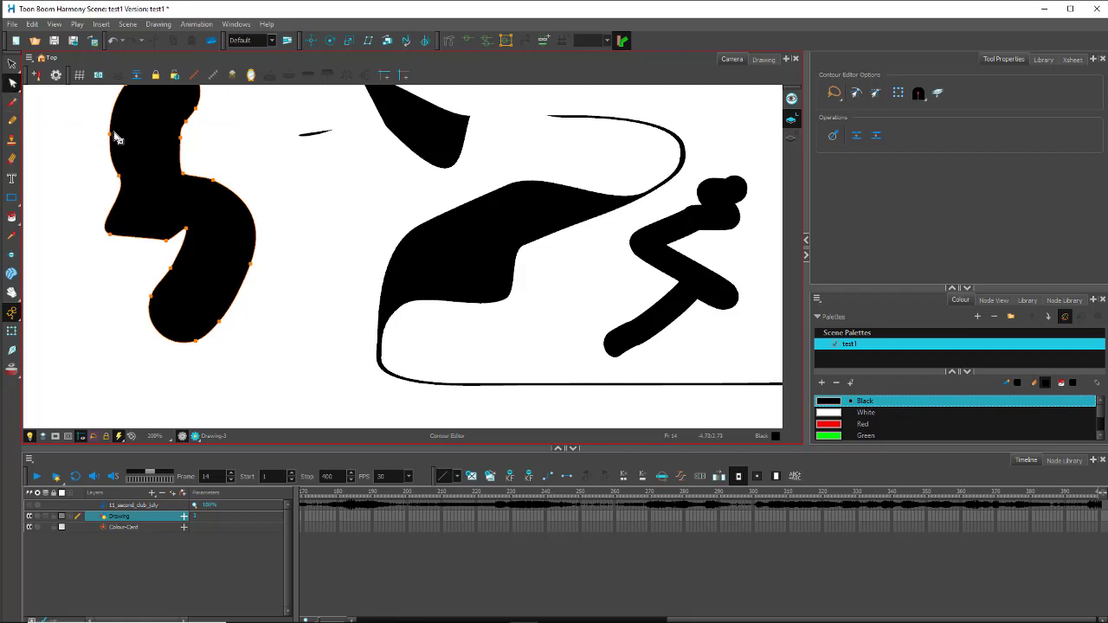
Look at the Brush and Pencil tool properties in turn, and bring the Xsheet back into view.
{"action": "left_click", "coordinate": [11, 103]}
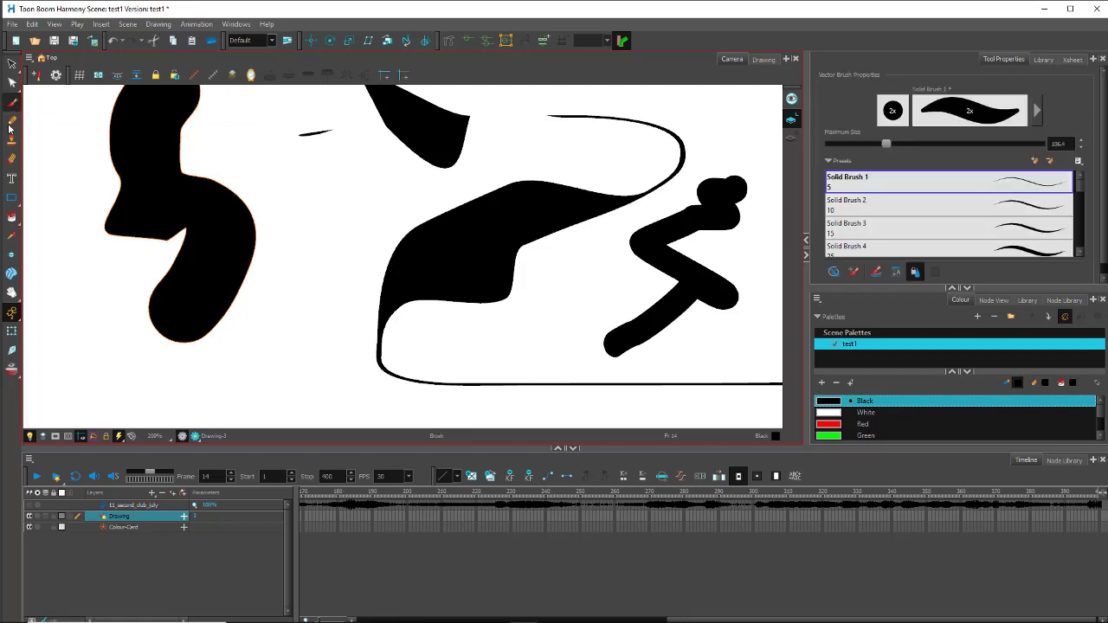
{"action": "left_click", "coordinate": [11, 121]}
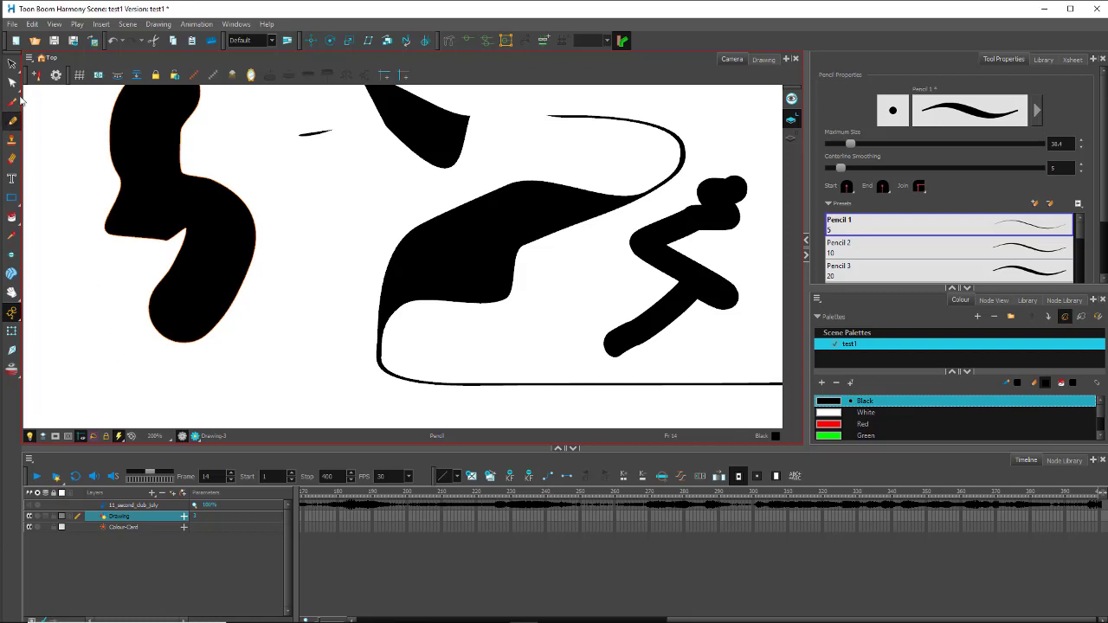
{"action": "left_click", "coordinate": [1073, 59]}
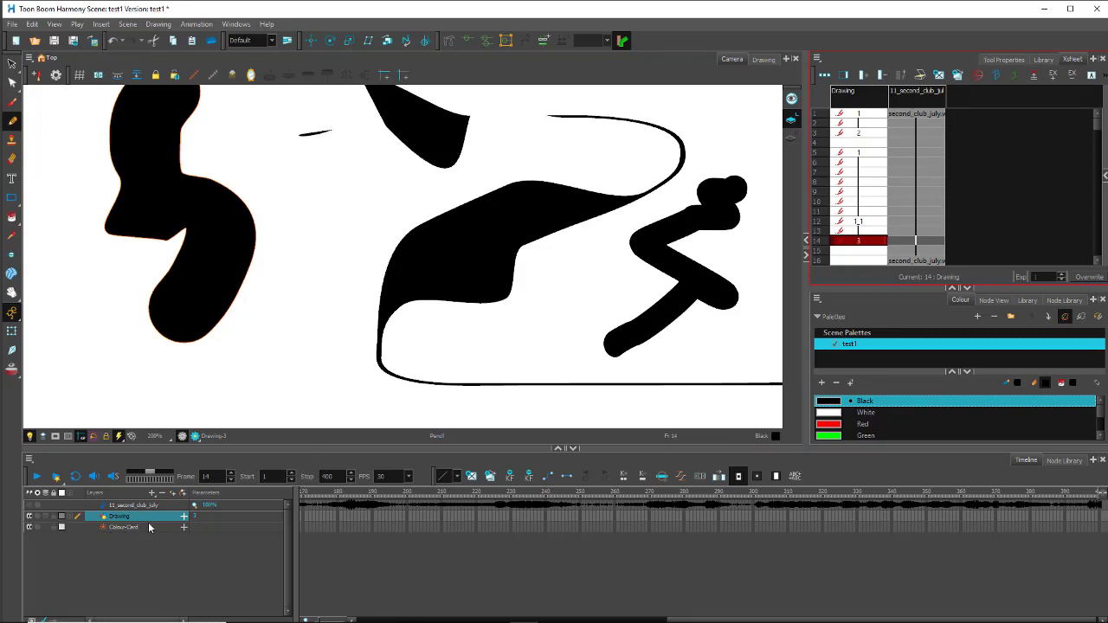
Hide the Colour-Card layer and compare the artwork in the Drawing view and the Camera view.
{"action": "scroll", "coordinate": [497, 234], "scroll_direction": "down", "scroll_amount": 3}
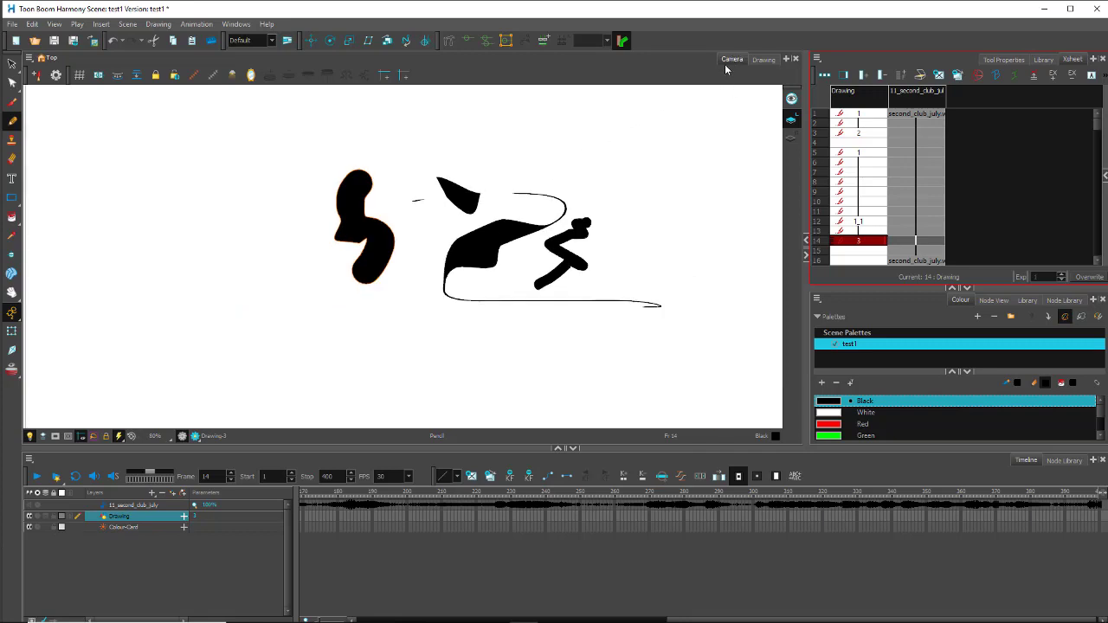
{"action": "left_click", "coordinate": [30, 528]}
{"action": "scroll", "coordinate": [515, 184], "scroll_direction": "down", "scroll_amount": 4}
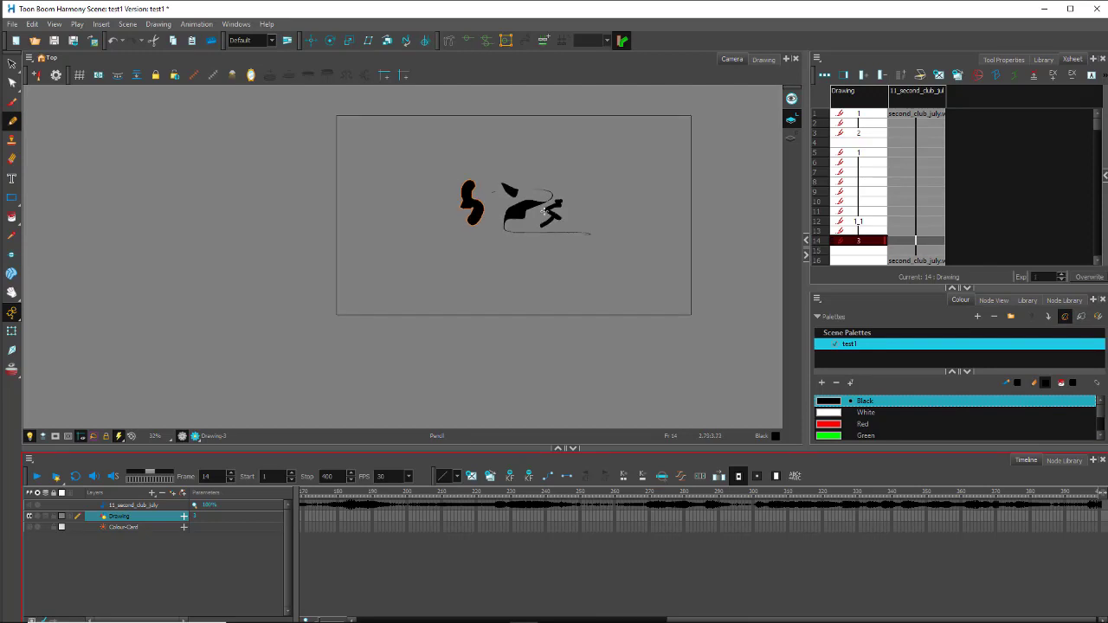
{"action": "scroll", "coordinate": [515, 184], "scroll_direction": "up", "scroll_amount": 1}
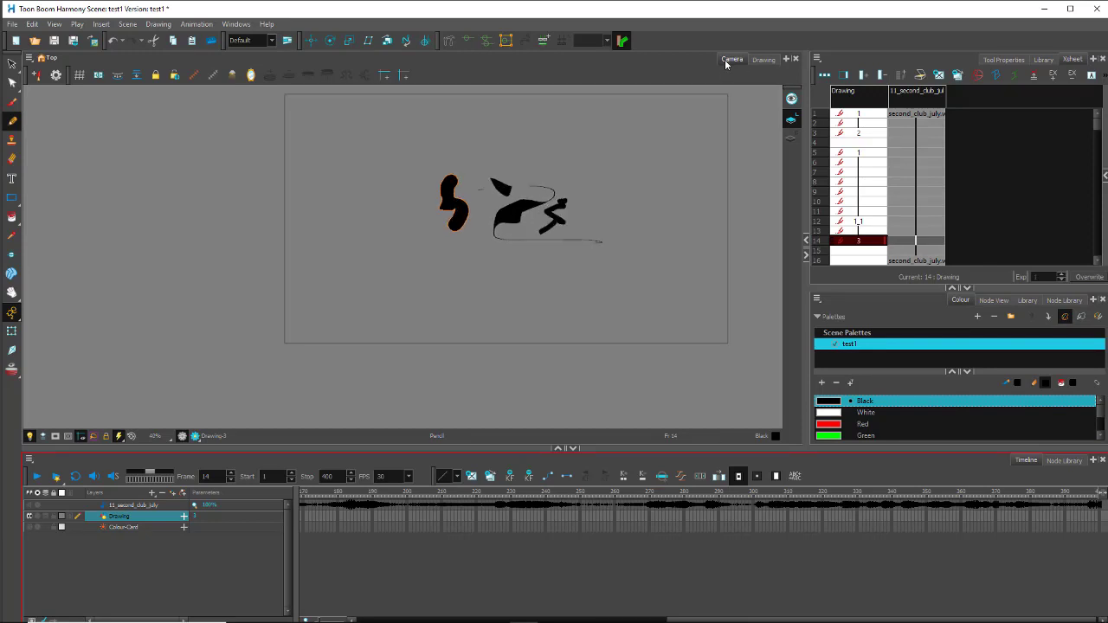
{"action": "left_click", "coordinate": [760, 59]}
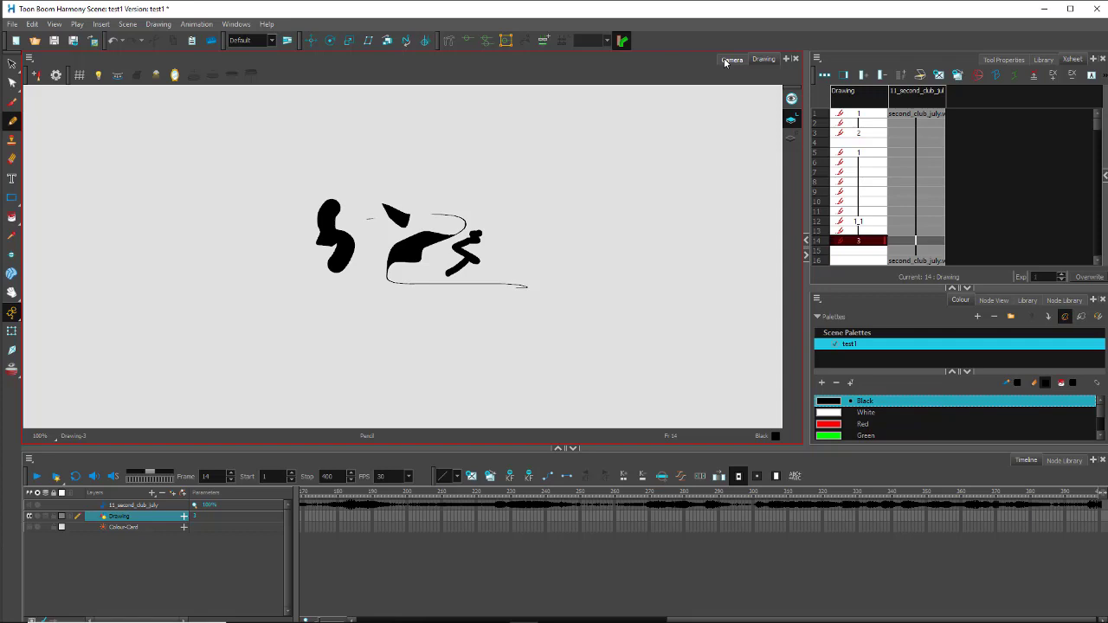
{"action": "left_click", "coordinate": [728, 61]}
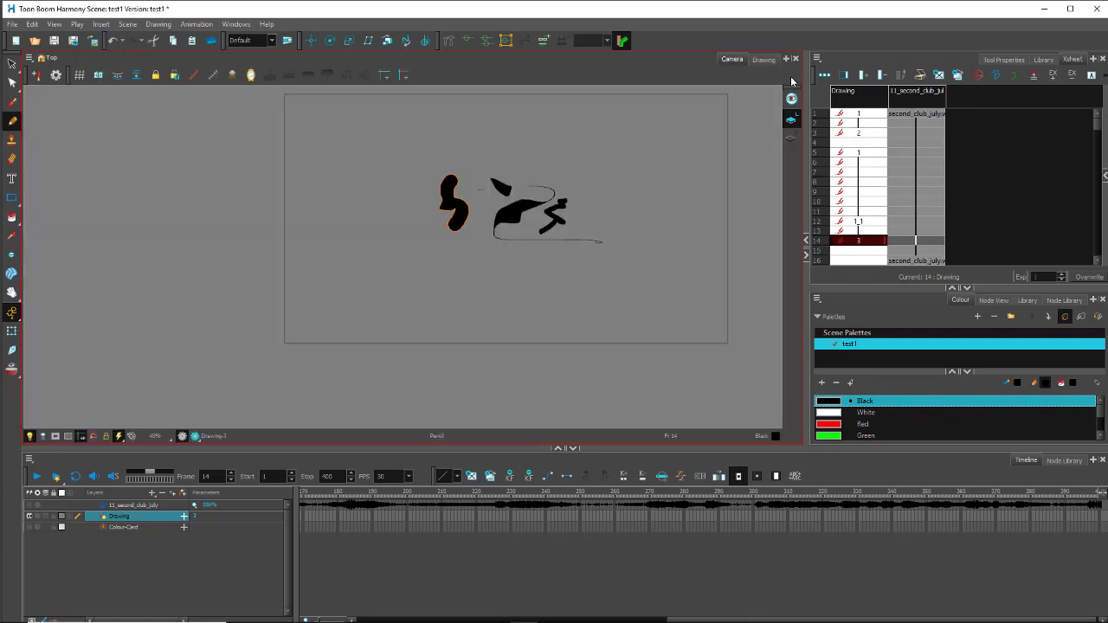
Add a new drawing layer with vector line art and colour art, keeping the default name.
{"action": "left_click", "coordinate": [174, 497]}
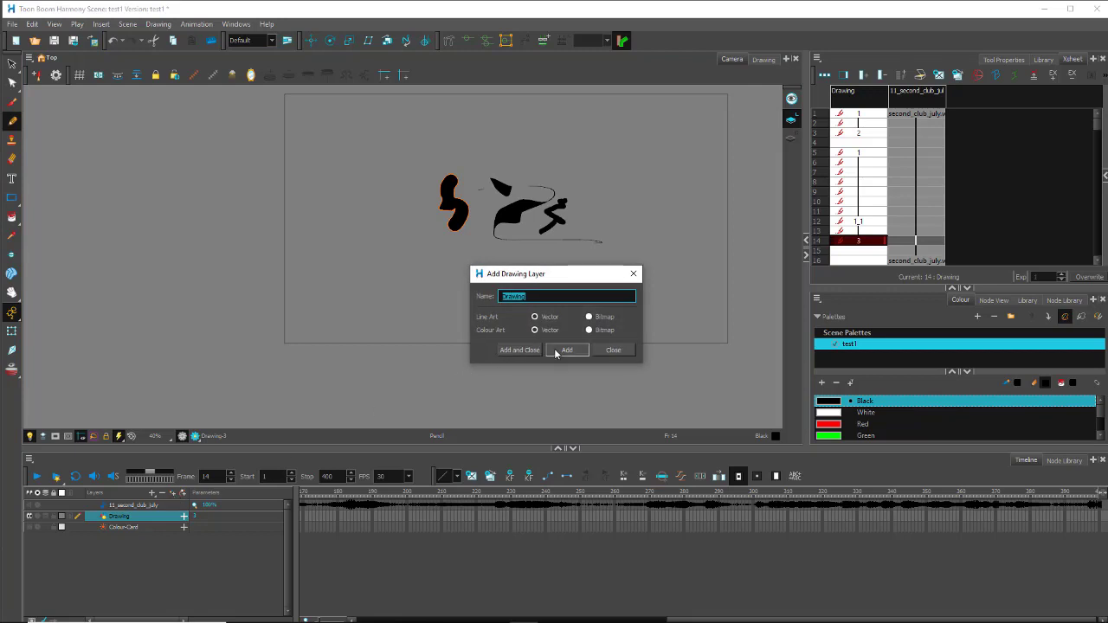
{"action": "left_click", "coordinate": [556, 350]}
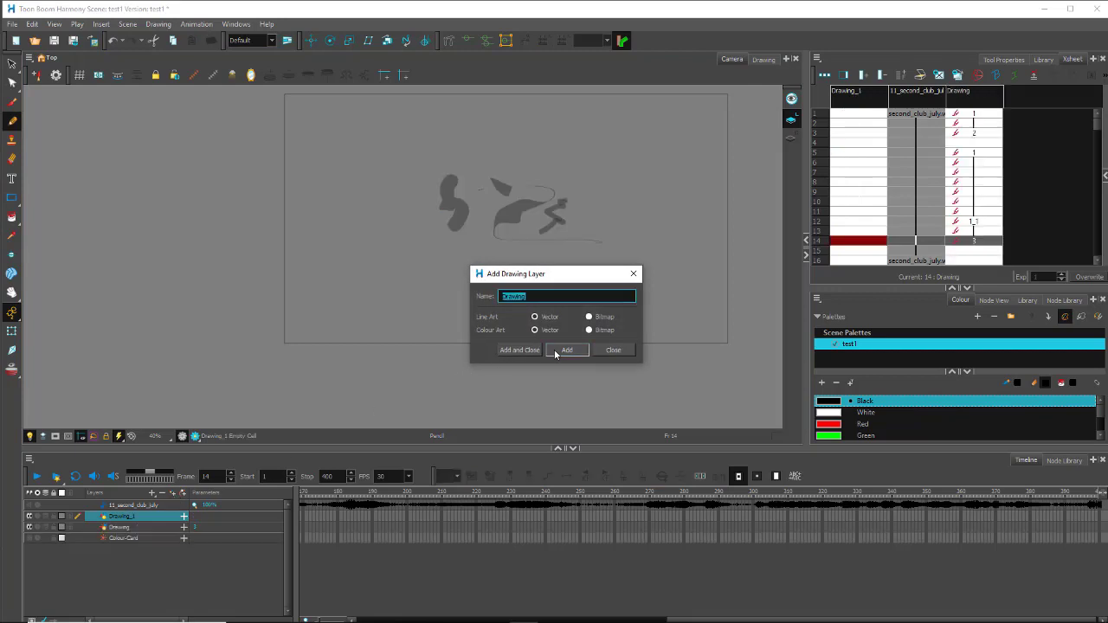
{"action": "left_click", "coordinate": [612, 350]}
Draw a large red 3-shaped Brush stroke on frame 1 of the new drawing layer.
{"action": "left_click", "coordinate": [868, 115]}
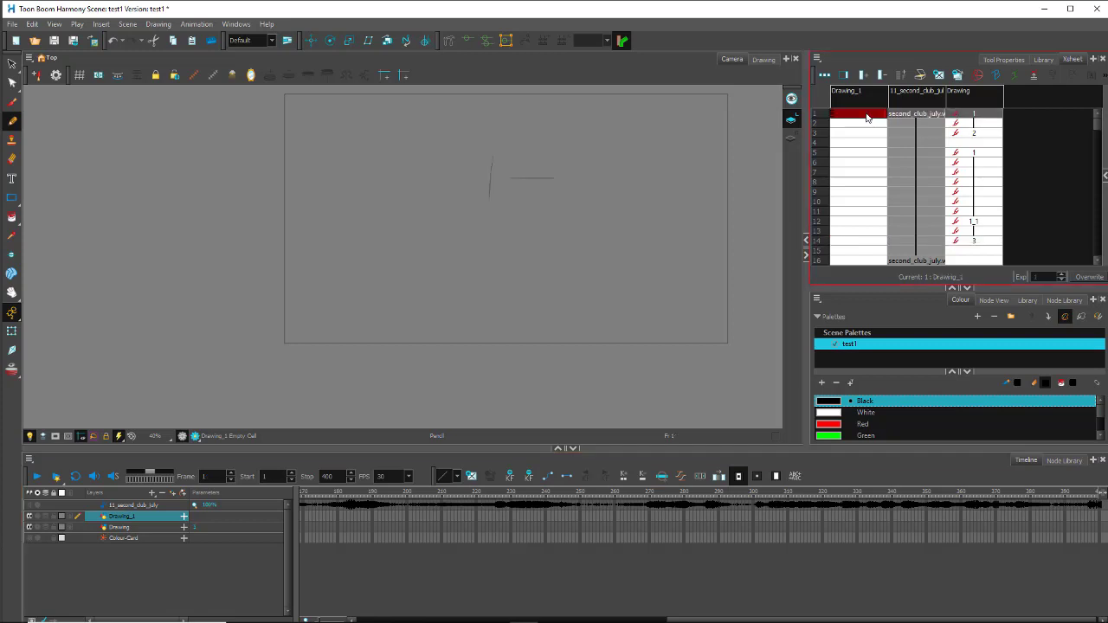
{"action": "left_click", "coordinate": [12, 103]}
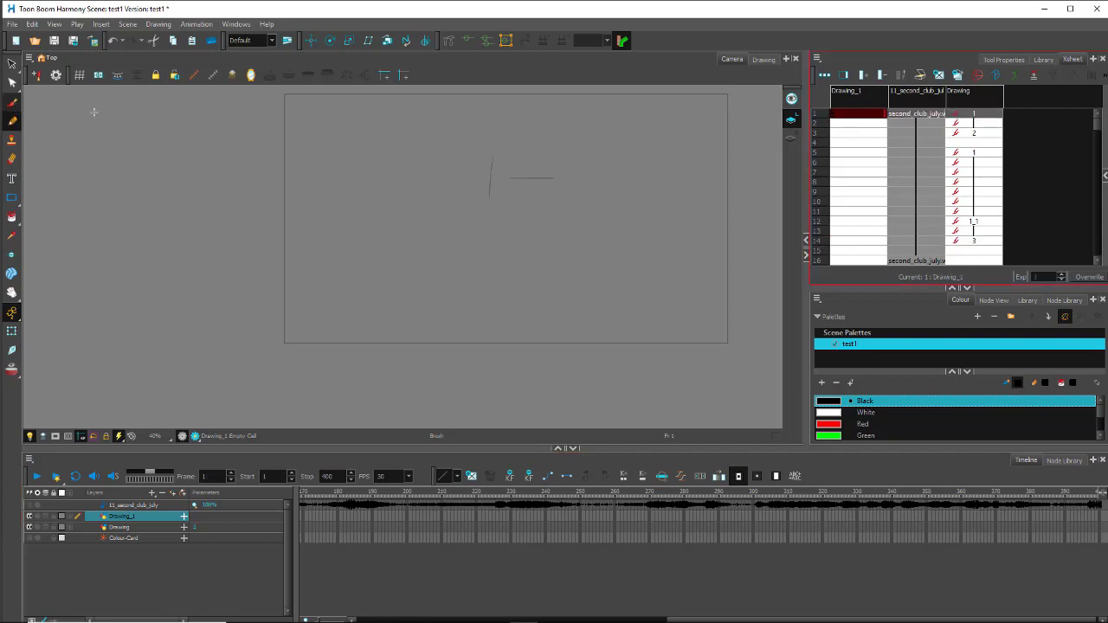
{"action": "left_click", "coordinate": [828, 424]}
{"action": "mouse_move", "coordinate": [394, 117]}
{"action": "left_mouse_down"}
{"action": "mouse_move", "coordinate": [575, 265]}
{"action": "mouse_move", "coordinate": [490, 329]}
{"action": "left_mouse_up"}
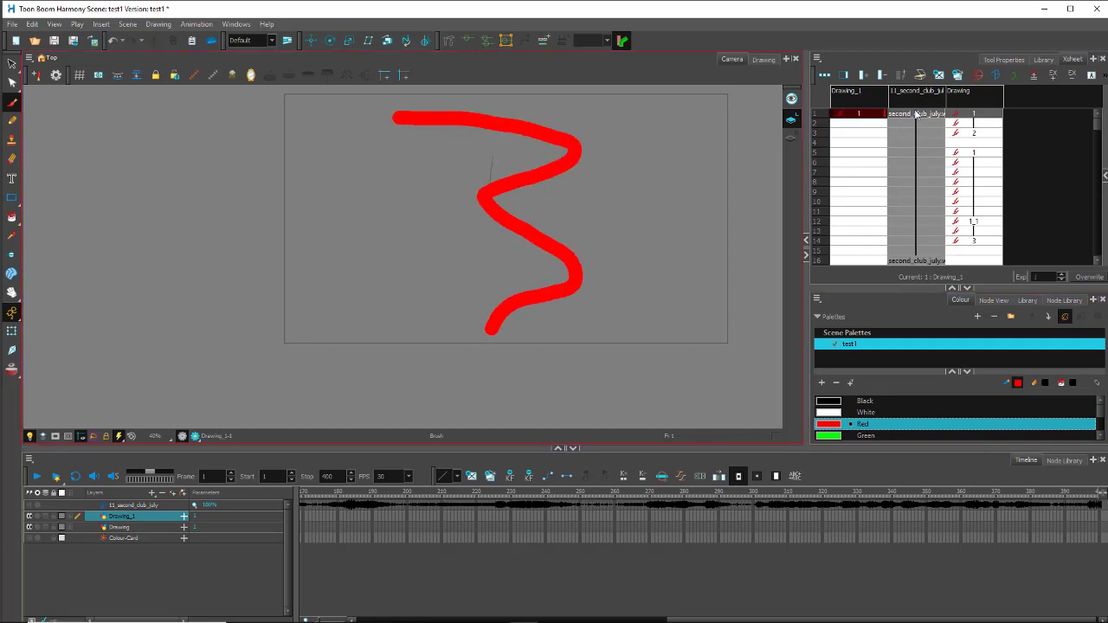
Compare the two drawing layers by alternating between them in the Drawing view, and return to the Camera view with the original layer selected.
{"action": "left_click", "coordinate": [150, 527]}
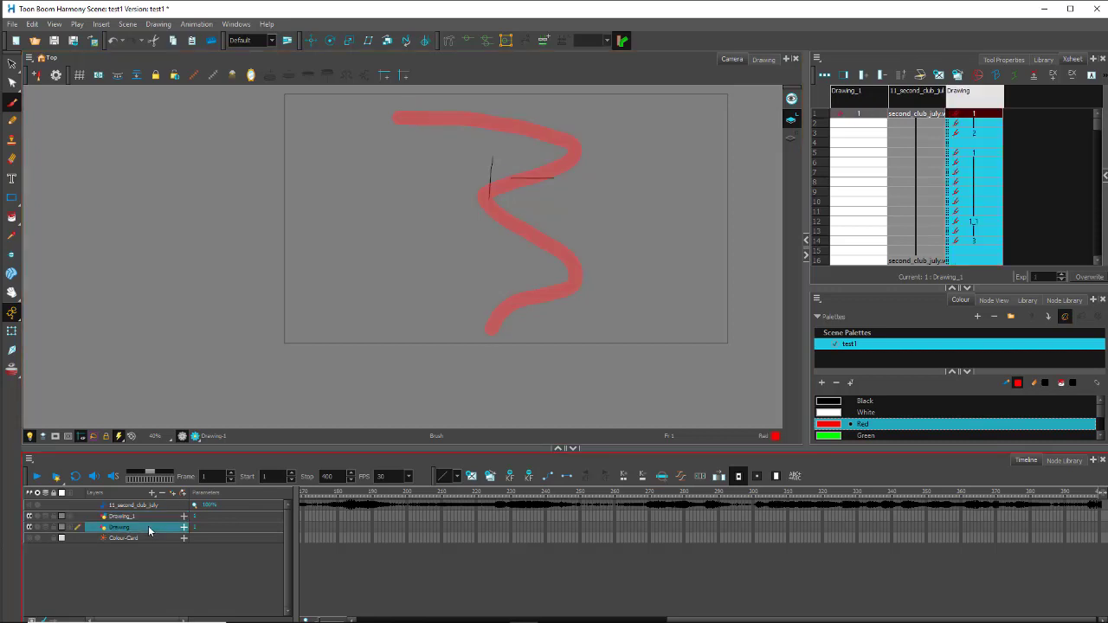
{"action": "left_click", "coordinate": [762, 60]}
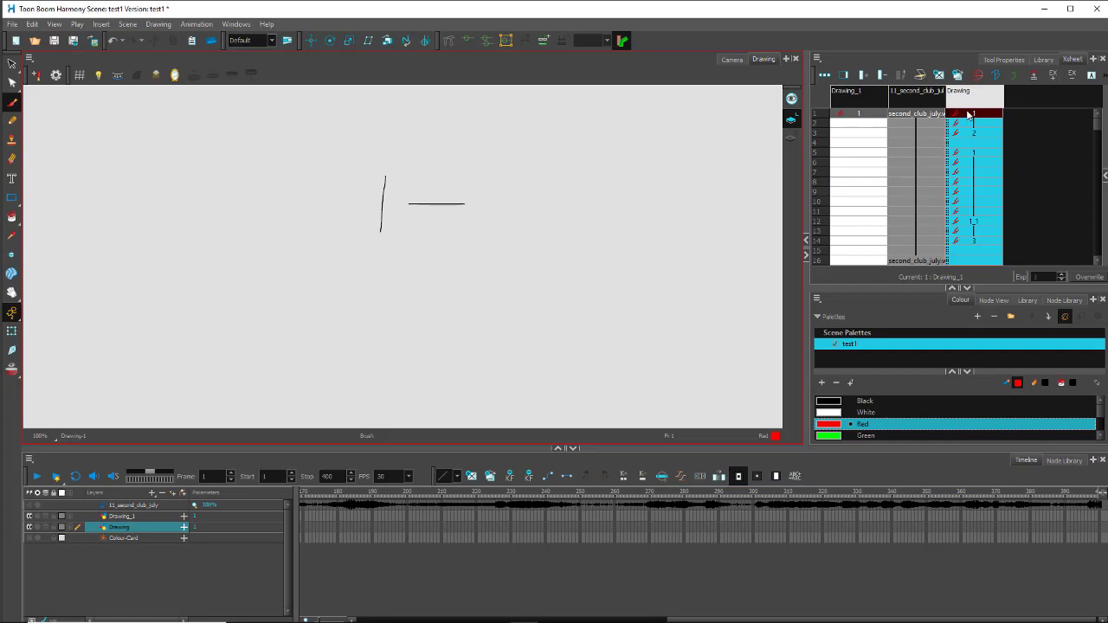
{"action": "left_click", "coordinate": [863, 105]}
{"action": "left_click", "coordinate": [862, 105]}
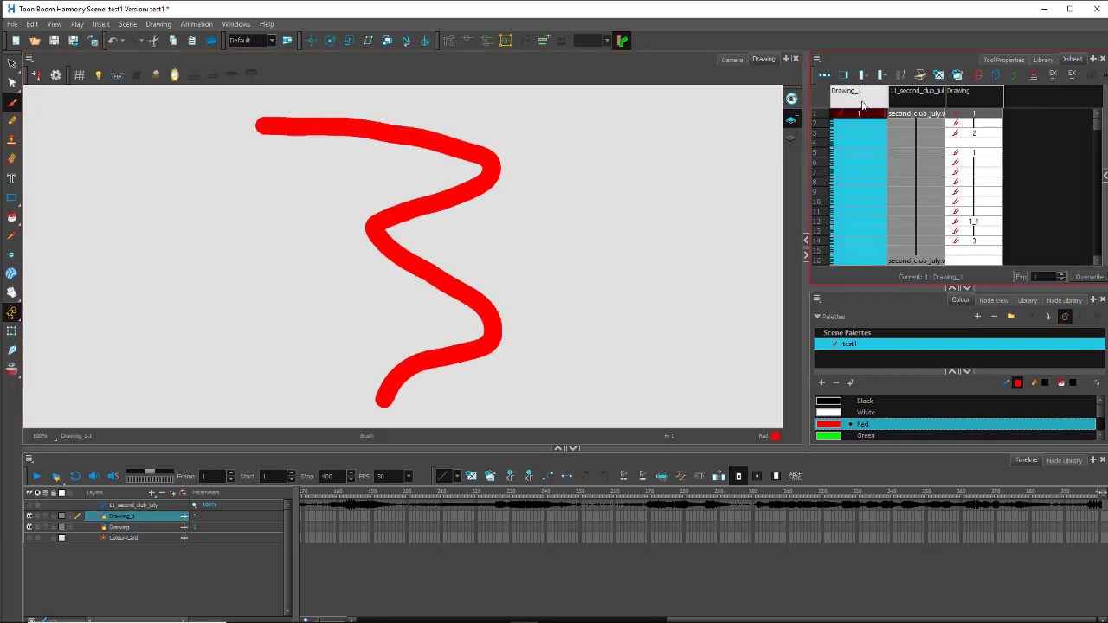
{"action": "left_click", "coordinate": [970, 105]}
{"action": "left_click", "coordinate": [876, 105]}
{"action": "left_click", "coordinate": [974, 102]}
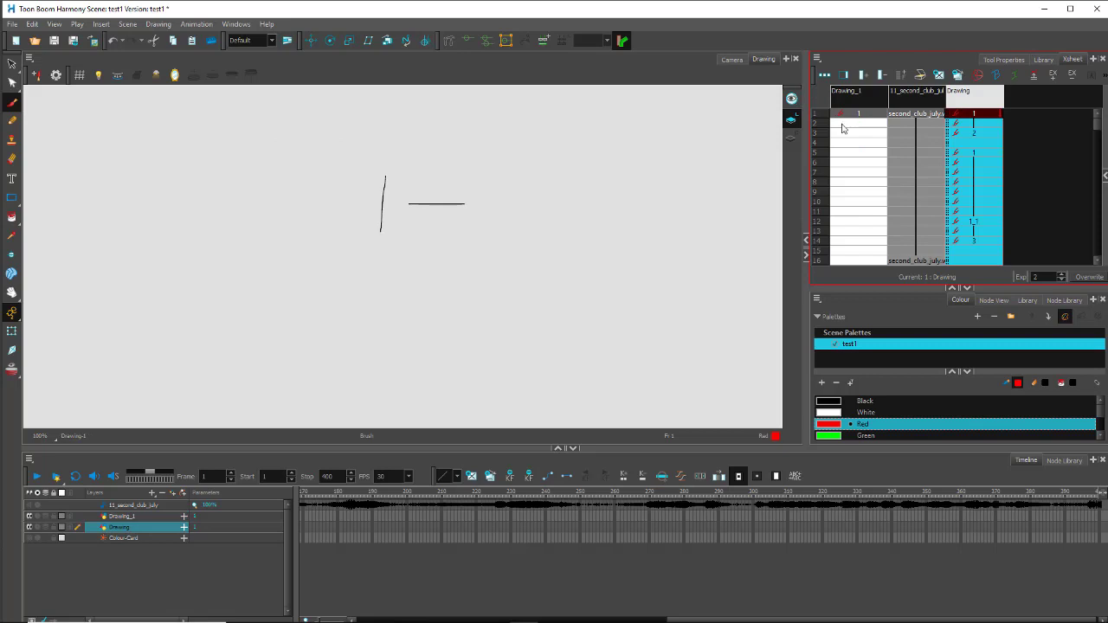
{"action": "left_click", "coordinate": [732, 60]}
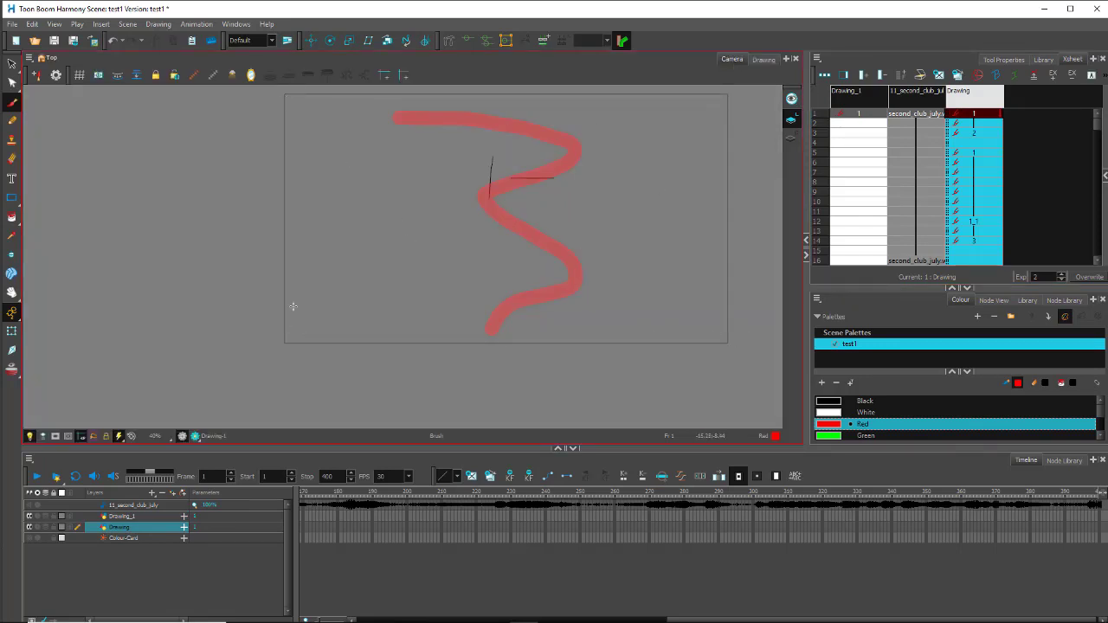
Show the Colour-Card layer and draw a large red zigzag Brush stroke on frame 1 of the original drawing layer, crossing the camera frame's left edge.
{"action": "left_click", "coordinate": [29, 539]}
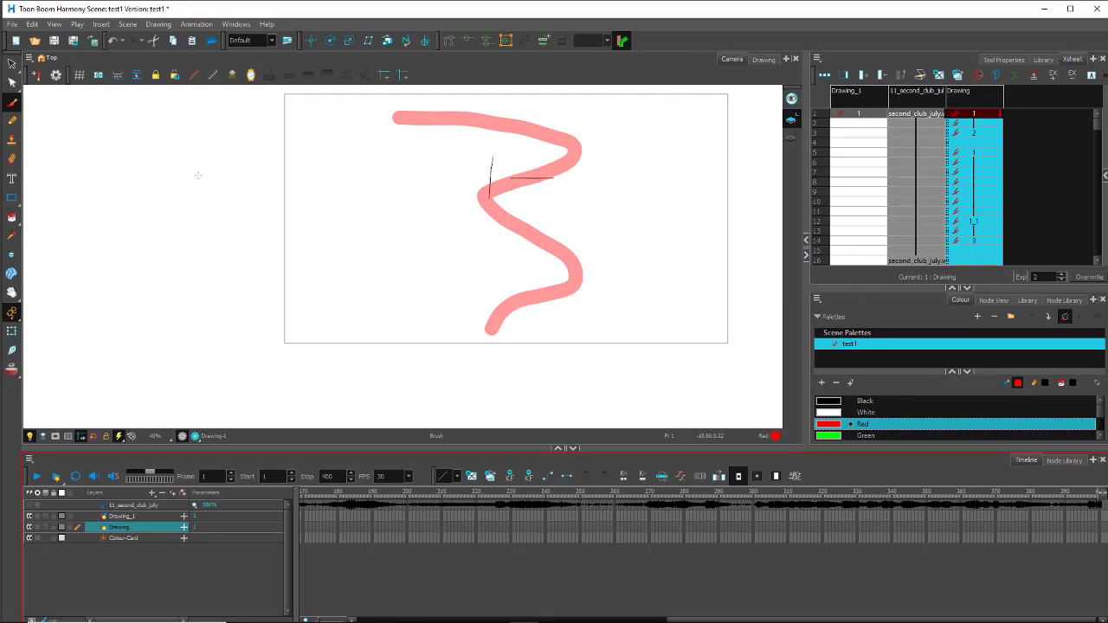
{"action": "mouse_move", "coordinate": [235, 162]}
{"action": "left_mouse_down"}
{"action": "mouse_move", "coordinate": [242, 232]}
{"action": "mouse_move", "coordinate": [334, 289]}
{"action": "mouse_move", "coordinate": [195, 371]}
{"action": "mouse_move", "coordinate": [252, 401]}
{"action": "left_mouse_up"}
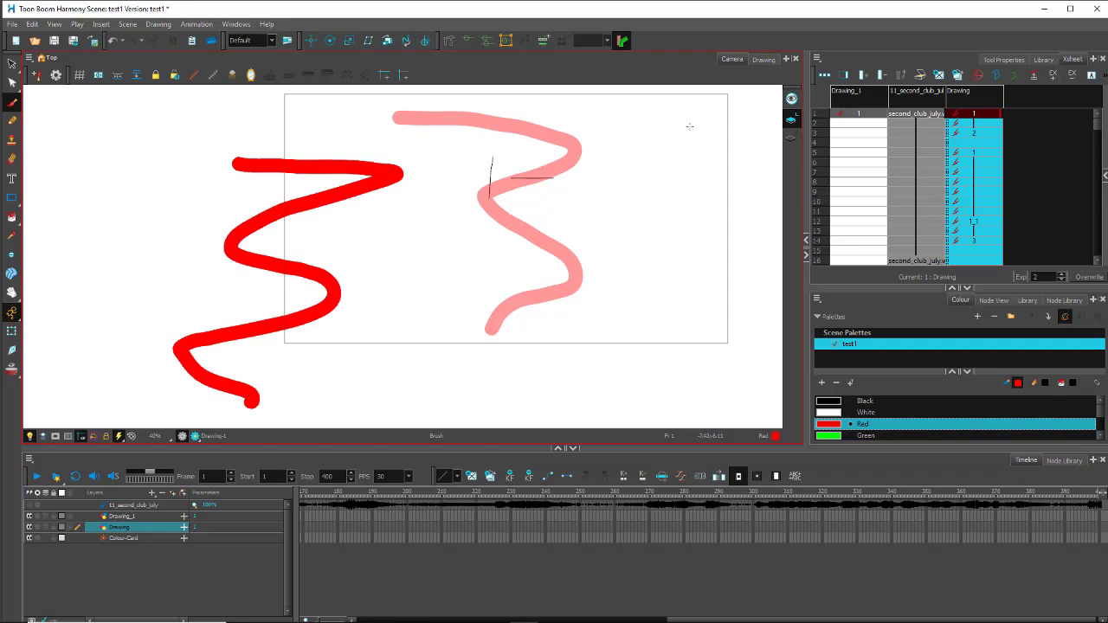
{"action": "left_click", "coordinate": [754, 58]}
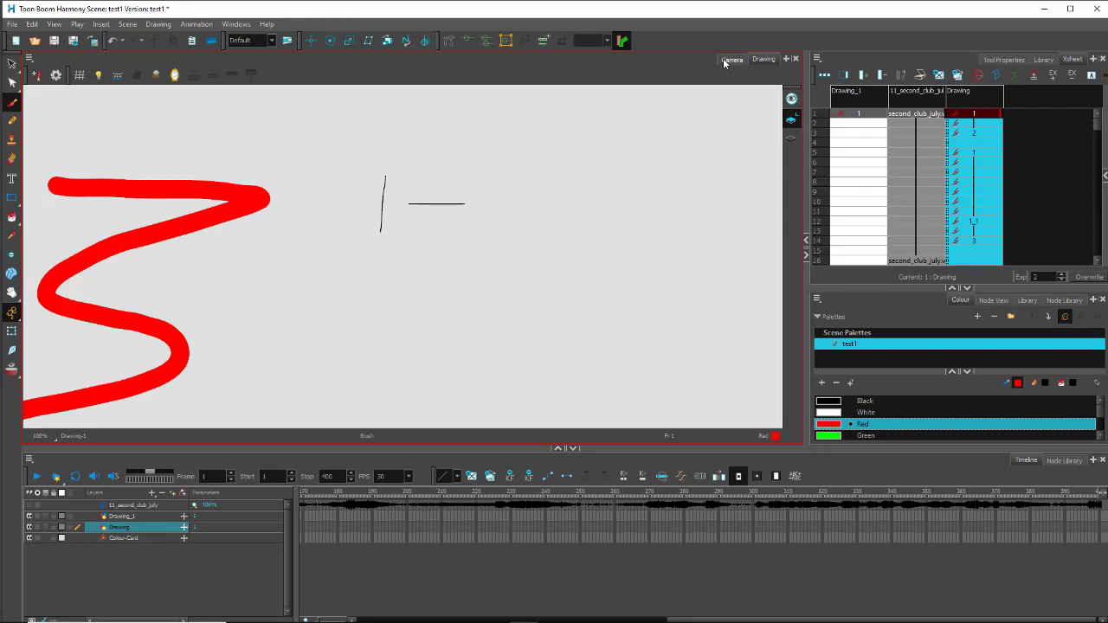
{"action": "left_click", "coordinate": [730, 59]}
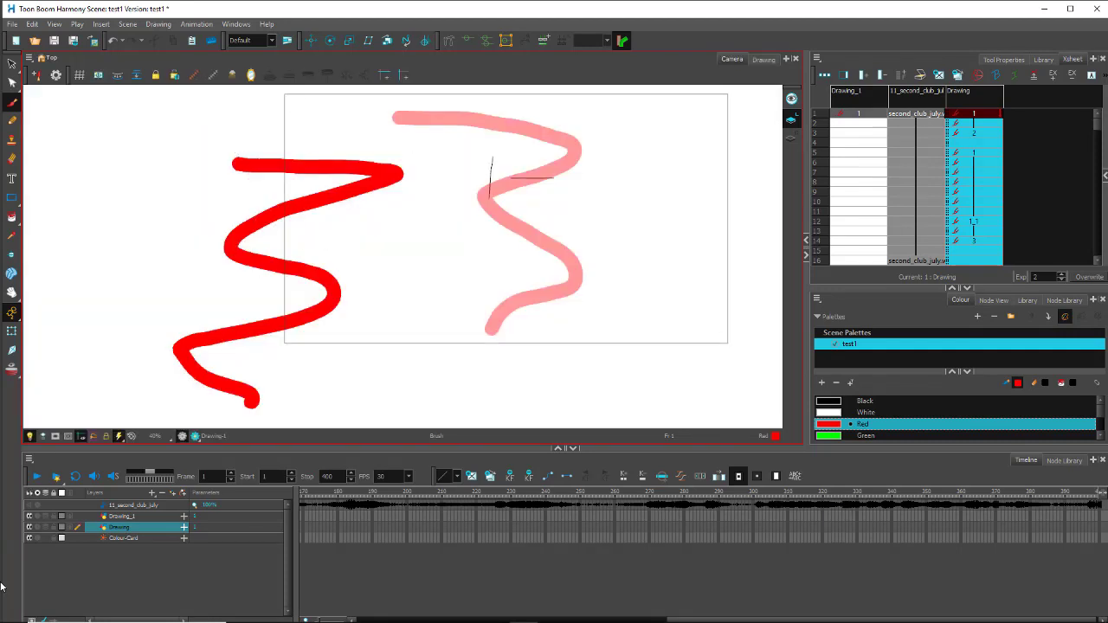
Add a camera layer to the scene and check which camera the scene is using.
{"action": "left_click", "coordinate": [151, 493]}
{"action": "left_click", "coordinate": [157, 502]}
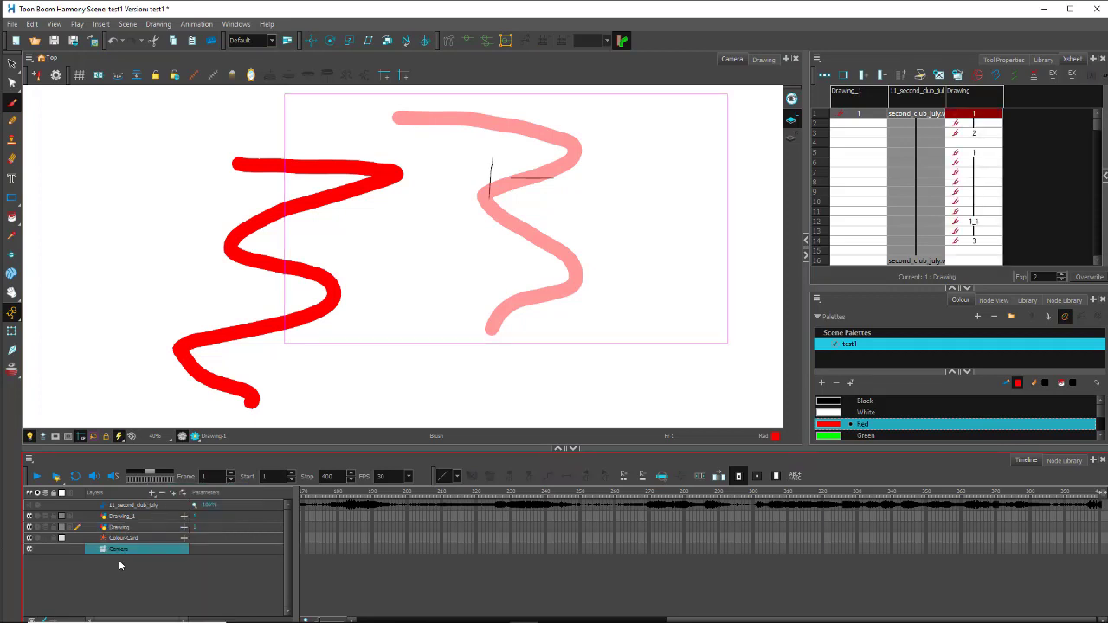
{"action": "left_click", "coordinate": [126, 25]}
{"action": "mouse_move", "coordinate": [149, 64]}
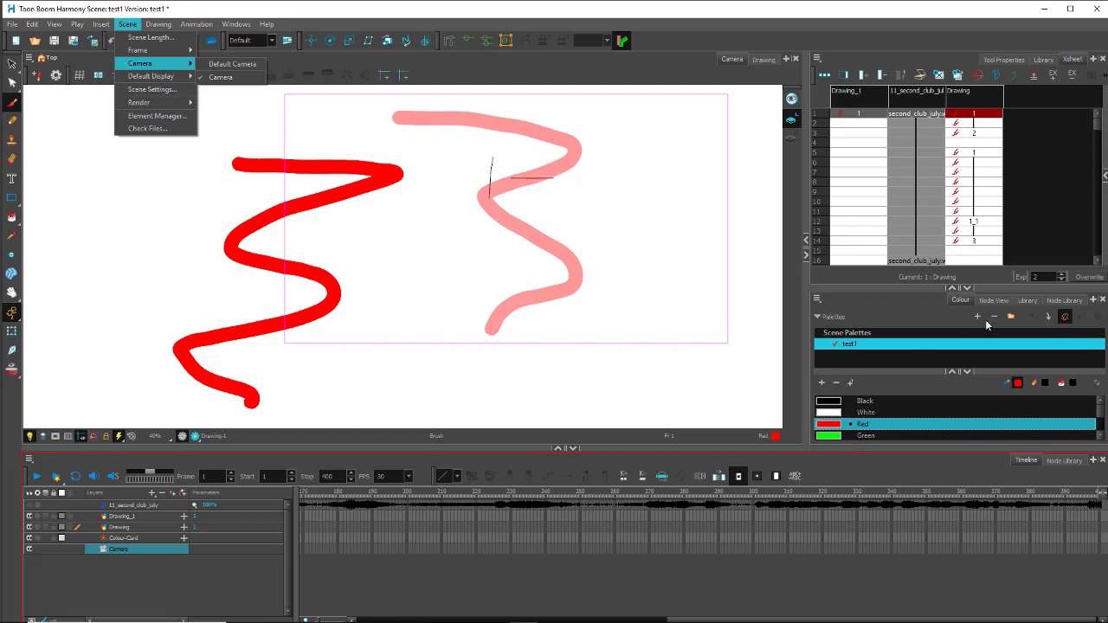
Add a Top view beside the Colour view and show the whole camera cone in it.
{"action": "left_click", "coordinate": [1095, 300]}
{"action": "left_click", "coordinate": [1095, 301]}
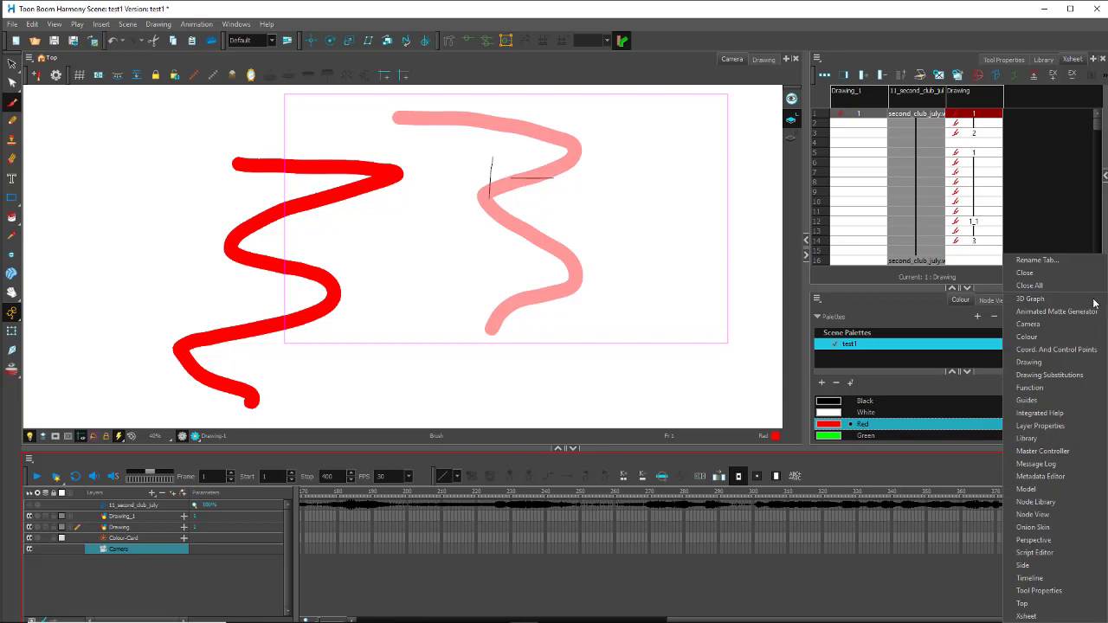
{"action": "left_click", "coordinate": [1024, 604]}
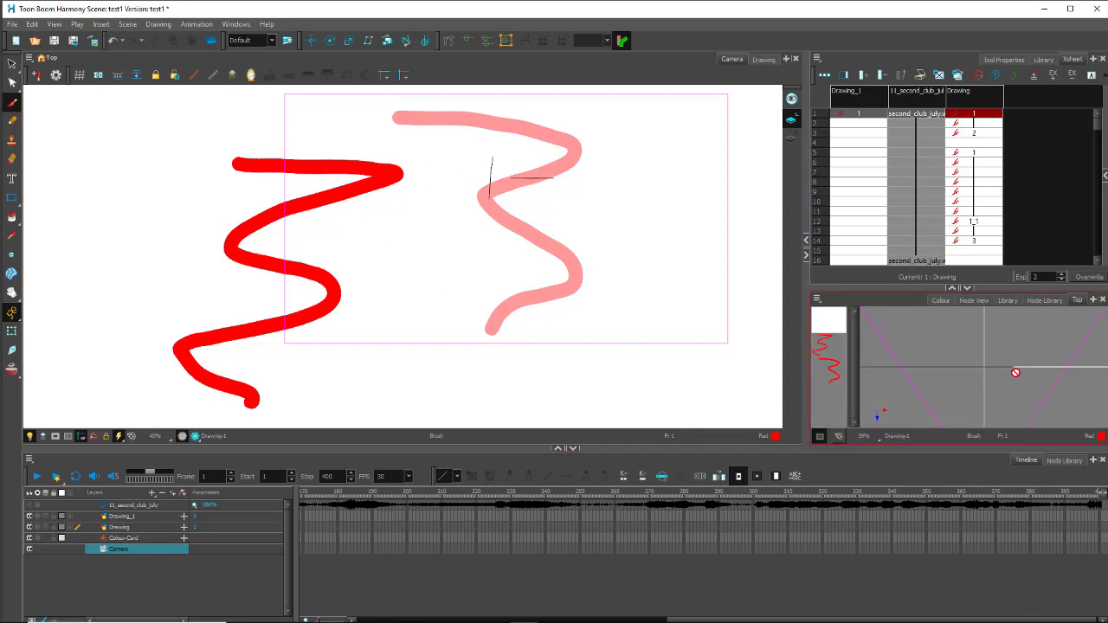
{"action": "scroll", "coordinate": [984, 371], "scroll_direction": "down", "scroll_amount": 2}
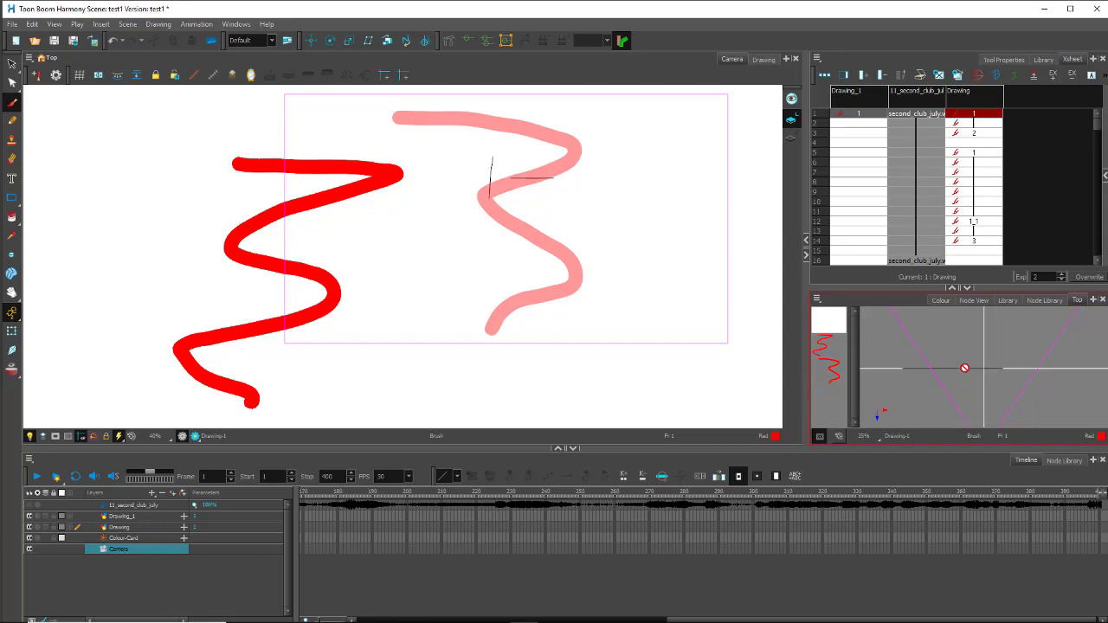
{"action": "scroll", "coordinate": [962, 388], "scroll_direction": "down", "scroll_amount": 2}
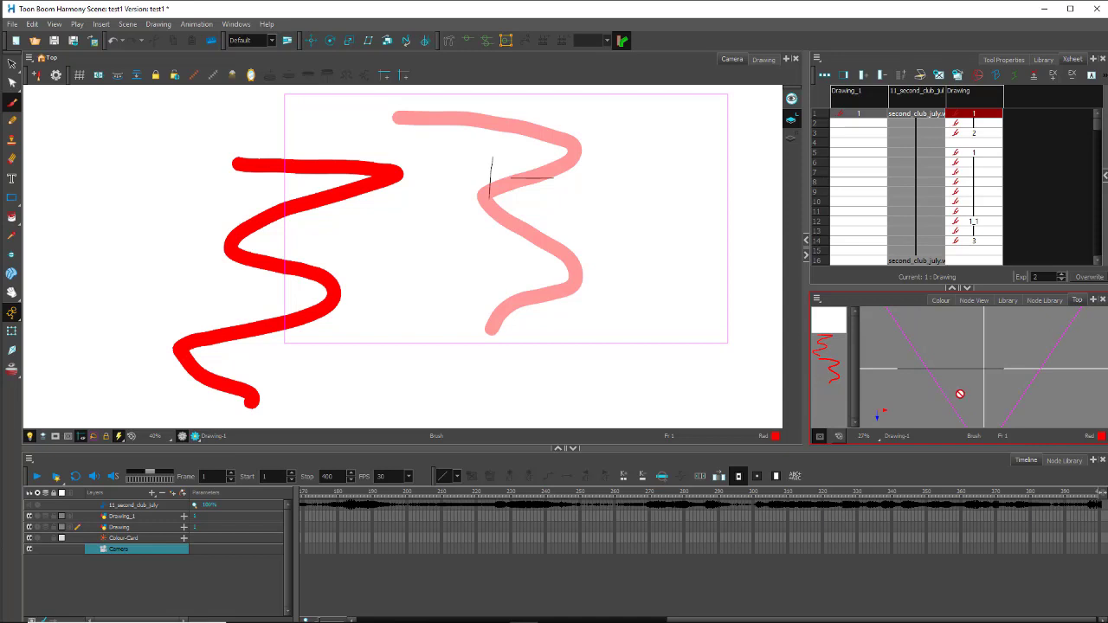
{"action": "scroll", "coordinate": [962, 391], "scroll_direction": "up", "scroll_amount": 2}
{"action": "scroll", "coordinate": [961, 391], "scroll_direction": "down", "scroll_amount": 4}
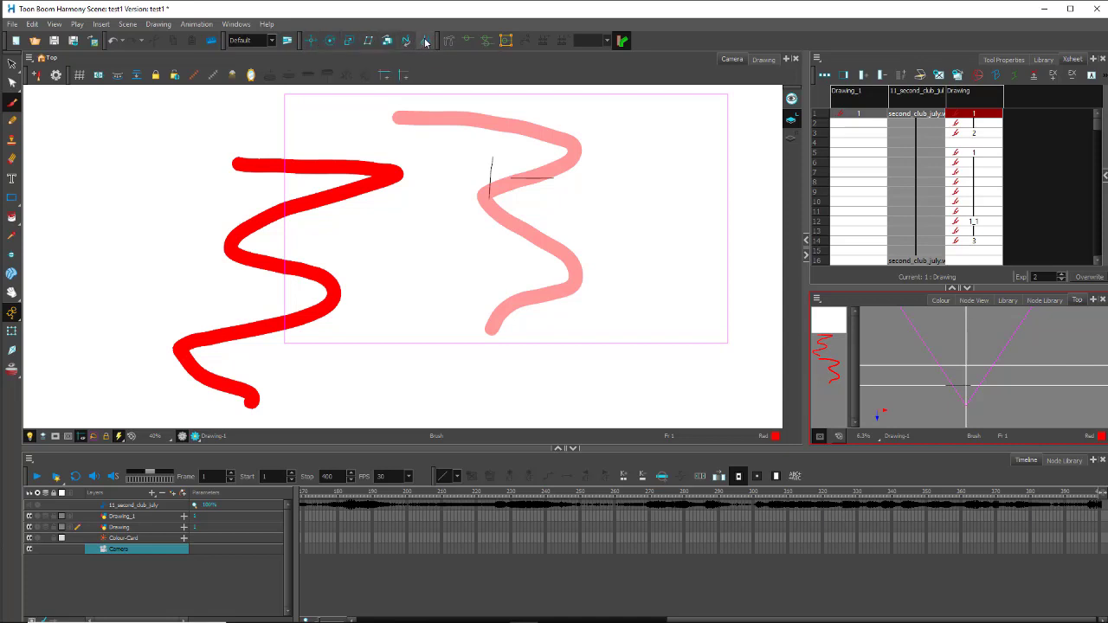
Hide the Advanced Animation toolbar and show it again.
{"action": "left_click", "coordinate": [234, 24]}
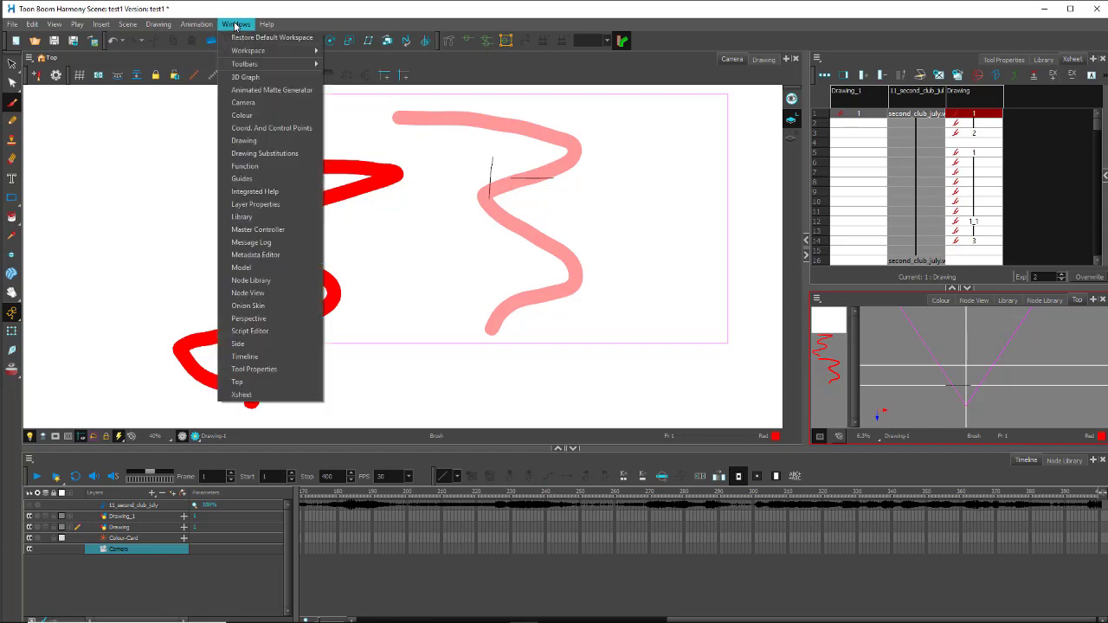
{"action": "mouse_move", "coordinate": [247, 65]}
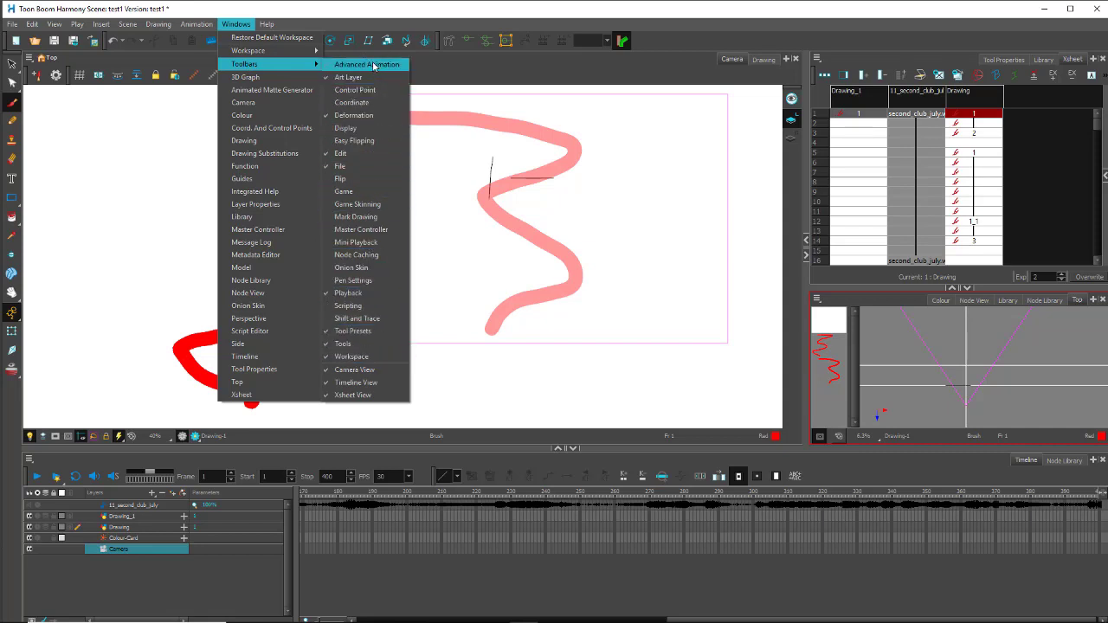
{"action": "left_click", "coordinate": [329, 66]}
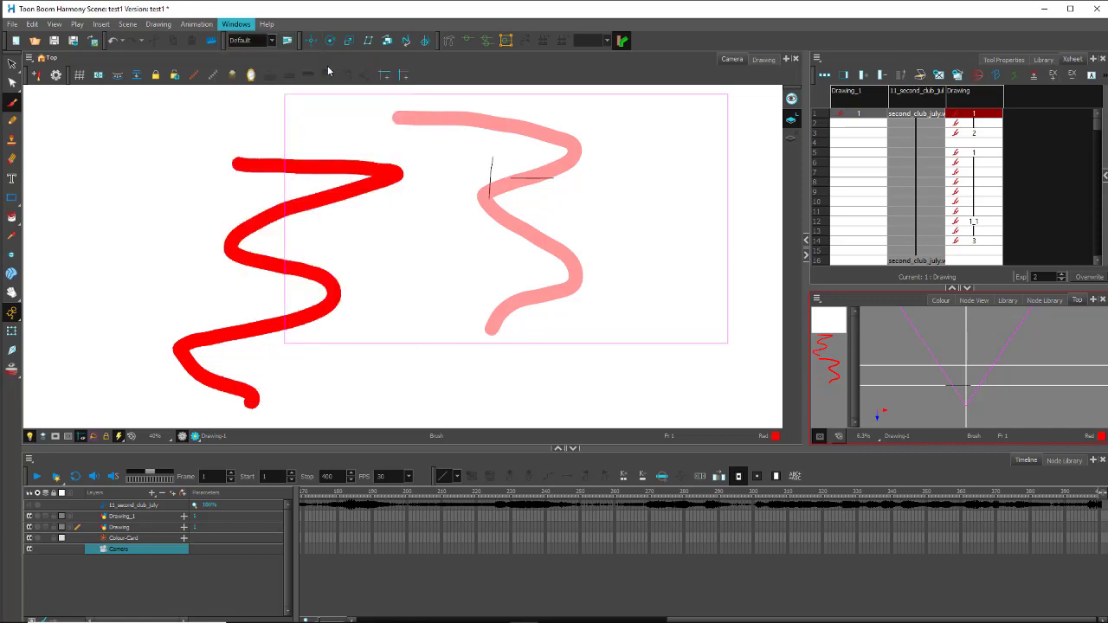
{"action": "left_click", "coordinate": [235, 24]}
{"action": "mouse_move", "coordinate": [247, 66]}
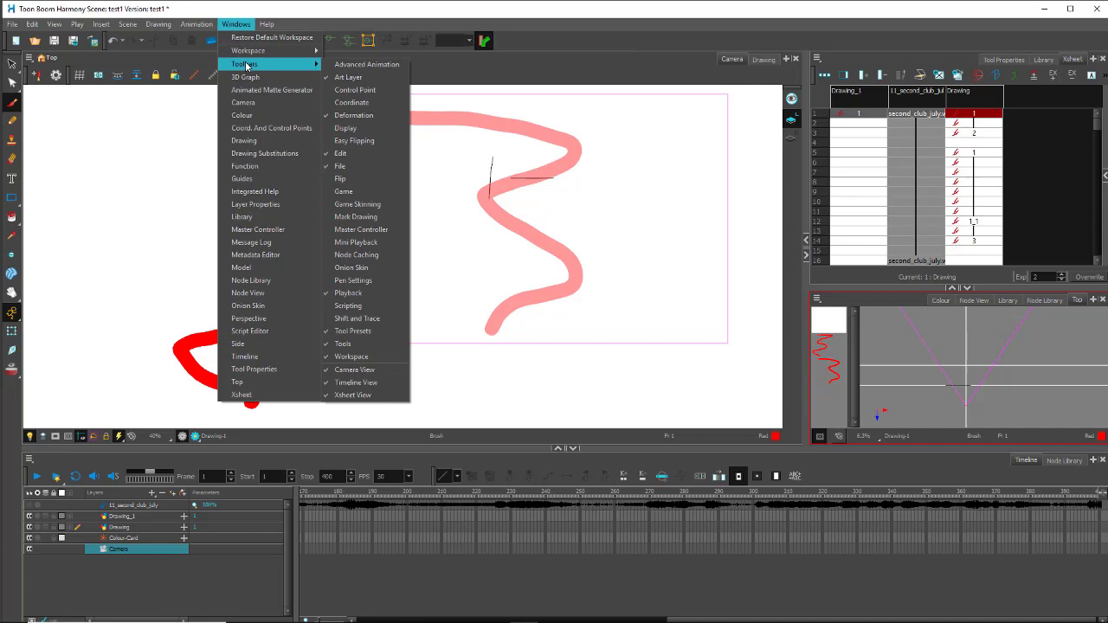
{"action": "left_click", "coordinate": [347, 65]}
Pull the camera back from the artwork in the Top view with the Translate tool, and add a parent peg to the camera layer.
{"action": "left_click", "coordinate": [313, 40]}
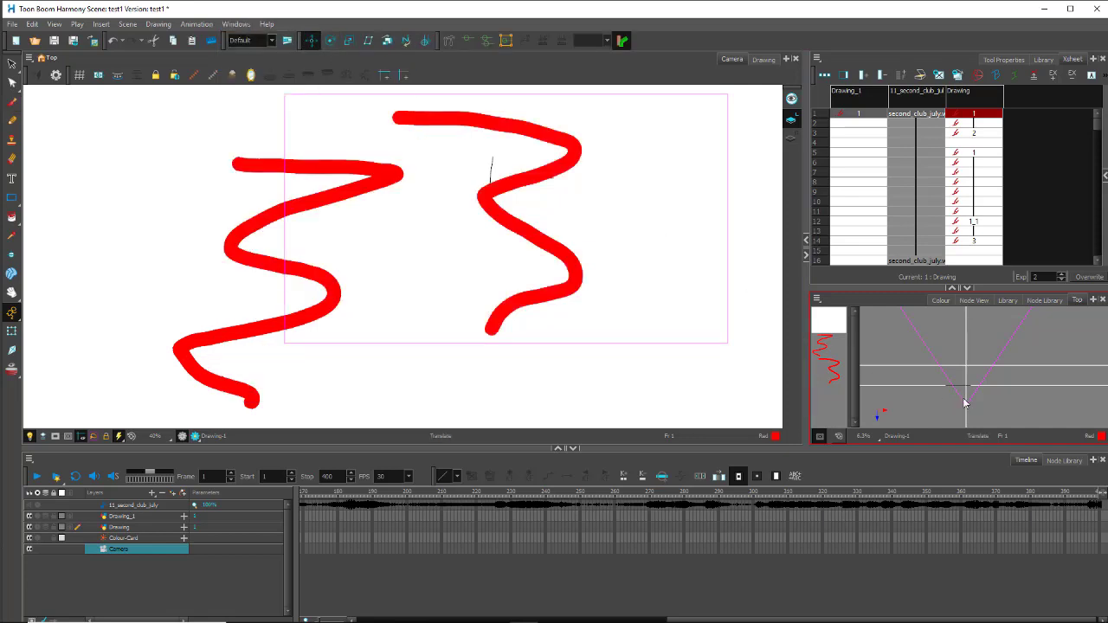
{"action": "mouse_move", "coordinate": [963, 397]}
{"action": "left_mouse_down"}
{"action": "mouse_move", "coordinate": [959, 421]}
{"action": "mouse_move", "coordinate": [949, 415]}
{"action": "mouse_move", "coordinate": [961, 412]}
{"action": "mouse_move", "coordinate": [949, 414]}
{"action": "left_mouse_up"}
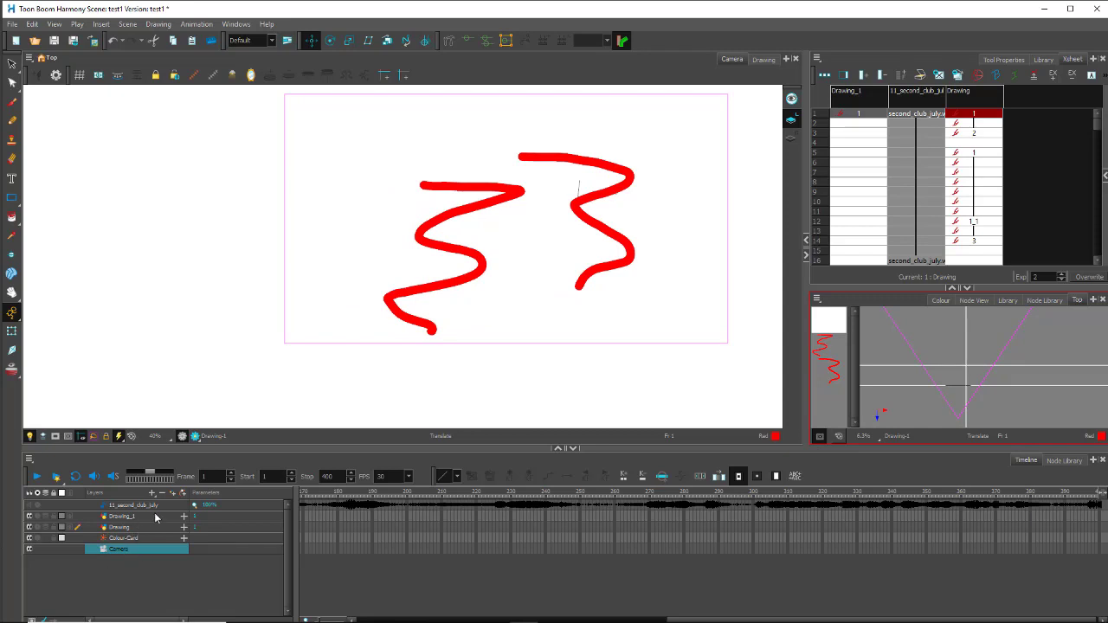
{"action": "left_click", "coordinate": [181, 497]}
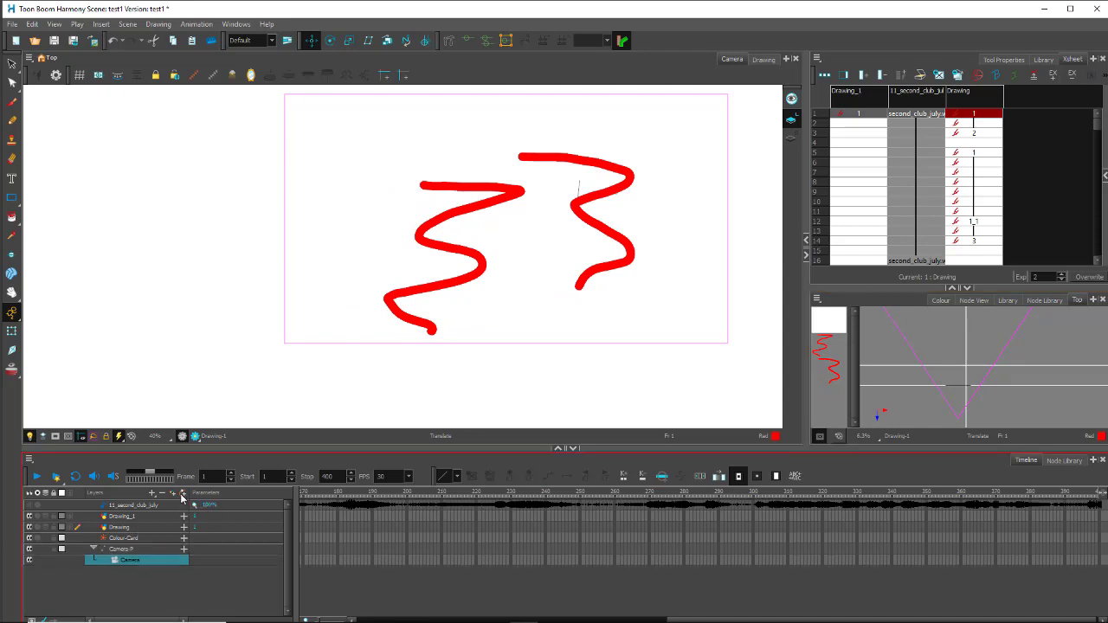
{"action": "left_click", "coordinate": [121, 550]}
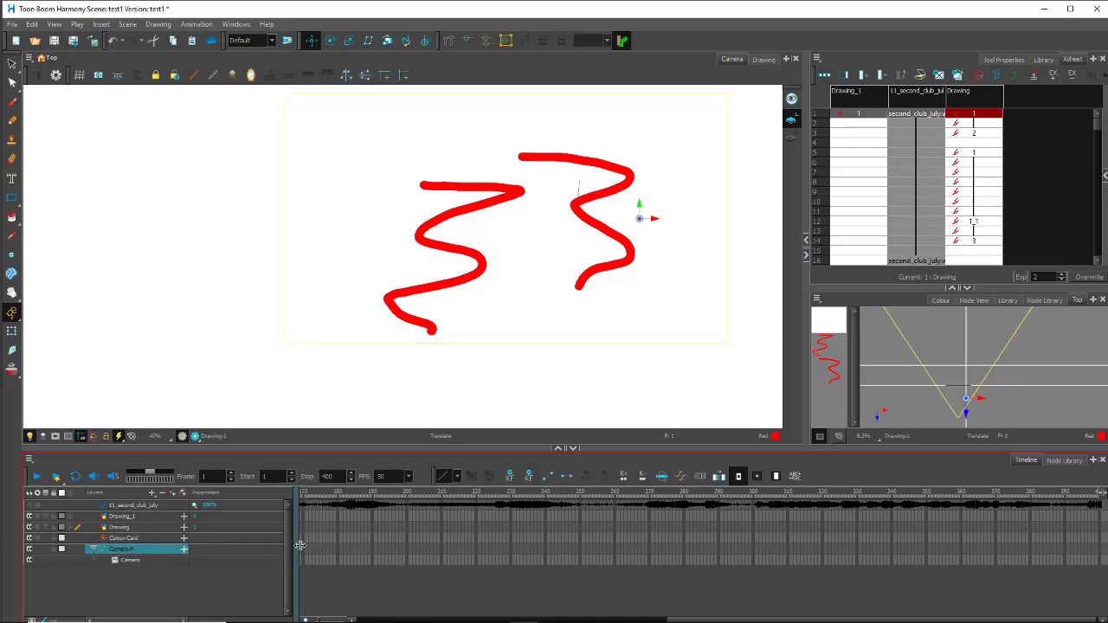
Bring the timeline back to its beginning and make frame 1 the current frame.
{"action": "left_click", "coordinate": [303, 548]}
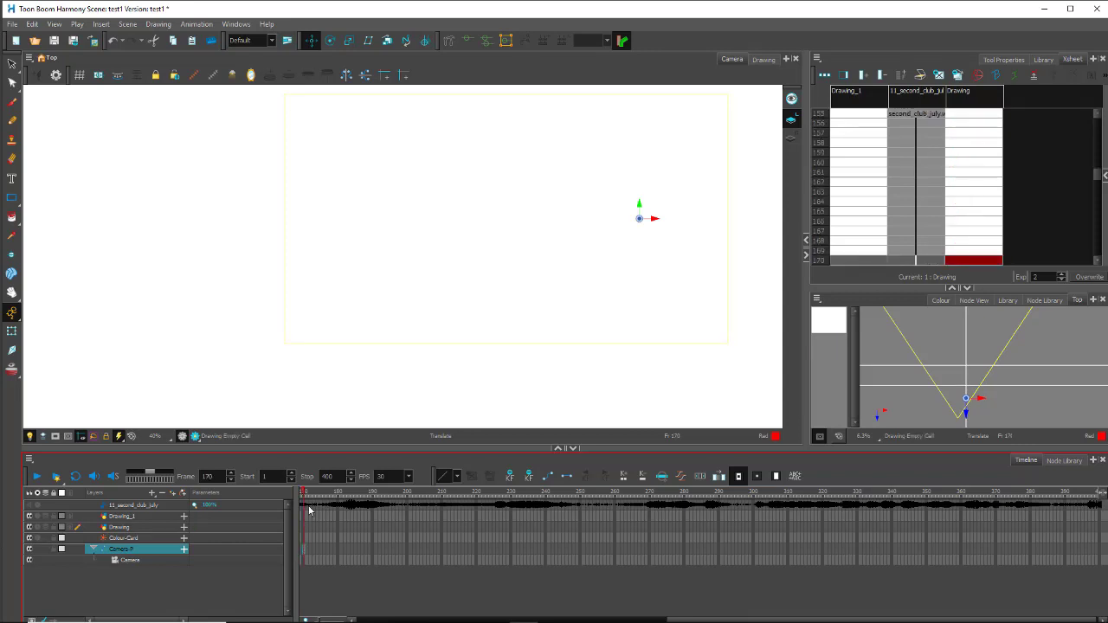
{"action": "left_click_drag", "start_coordinate": [305, 496], "coordinate": [292, 493]}
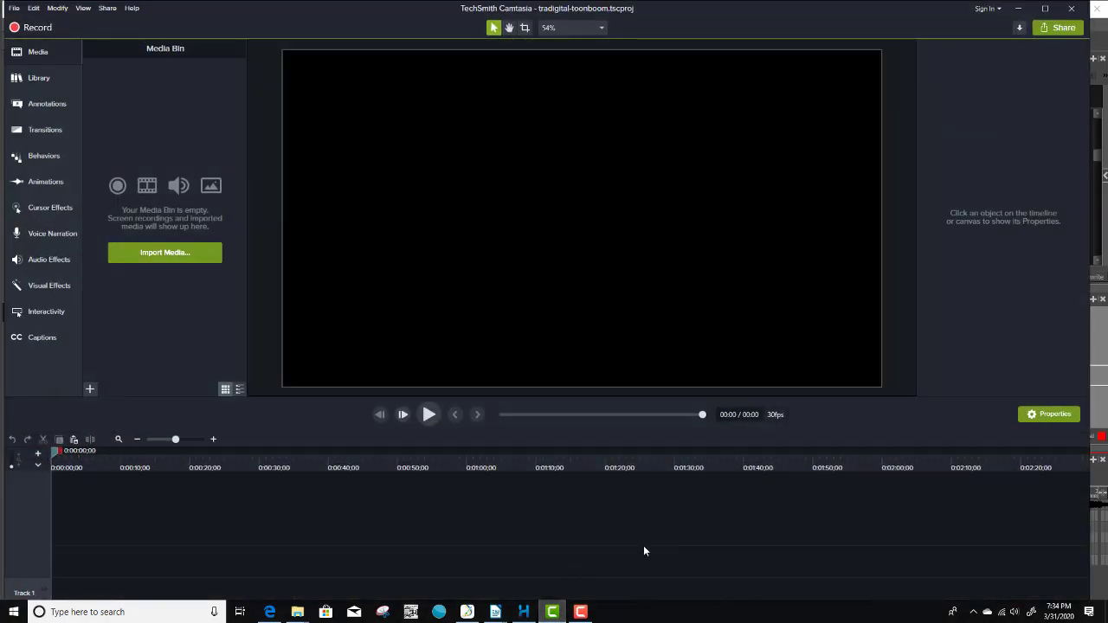
{"action": "left_click", "coordinate": [1017, 11]}
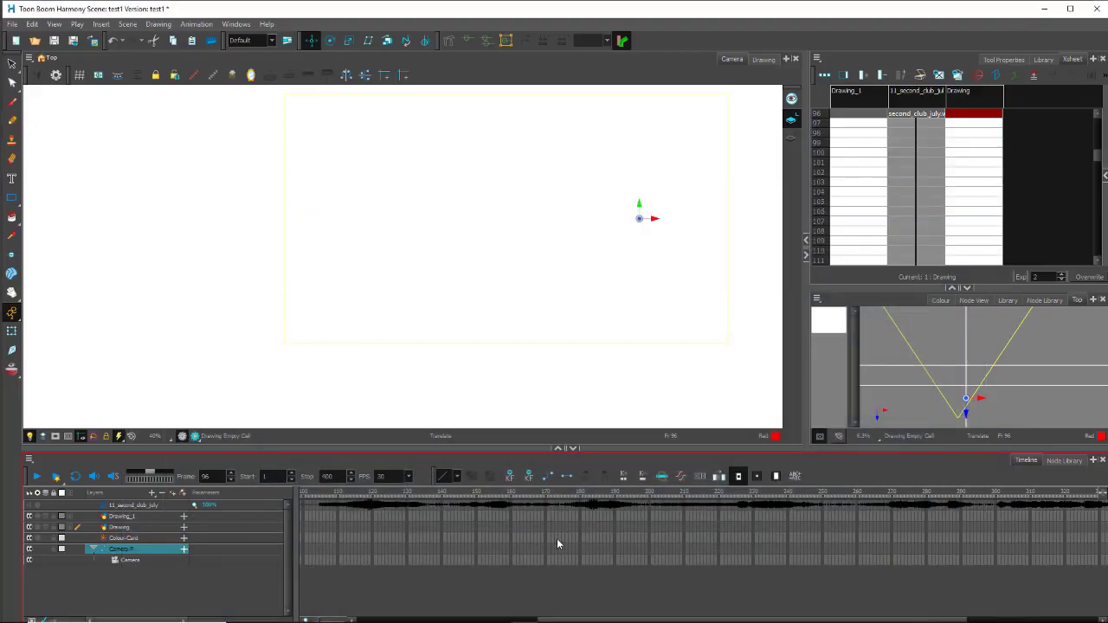
{"action": "left_click_drag", "start_coordinate": [763, 613], "coordinate": [1089, 346]}
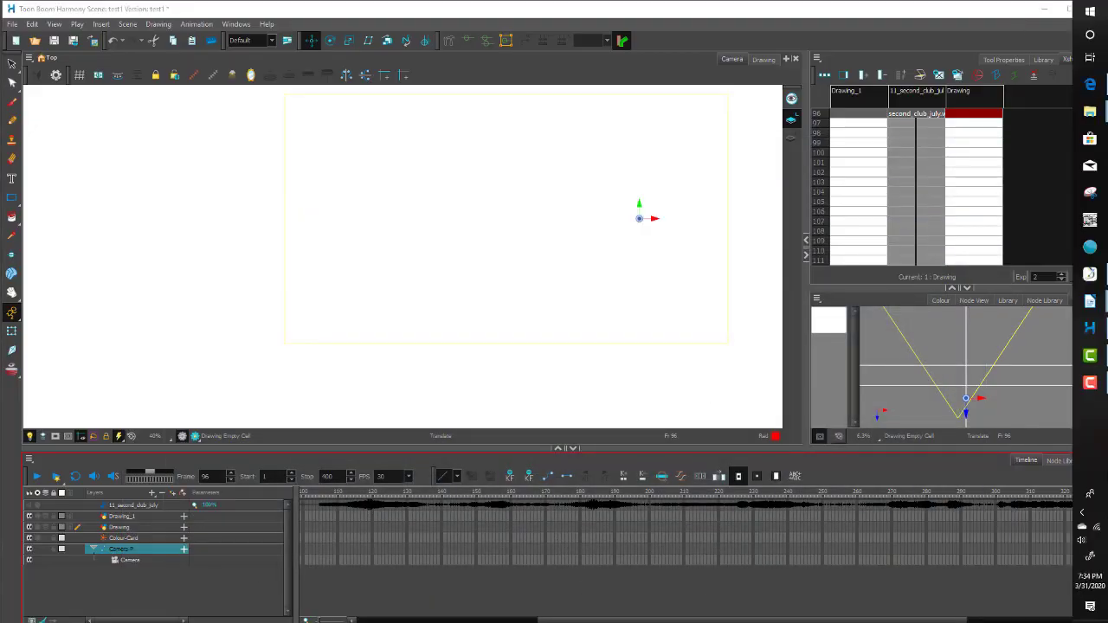
{"action": "left_click", "coordinate": [489, 620]}
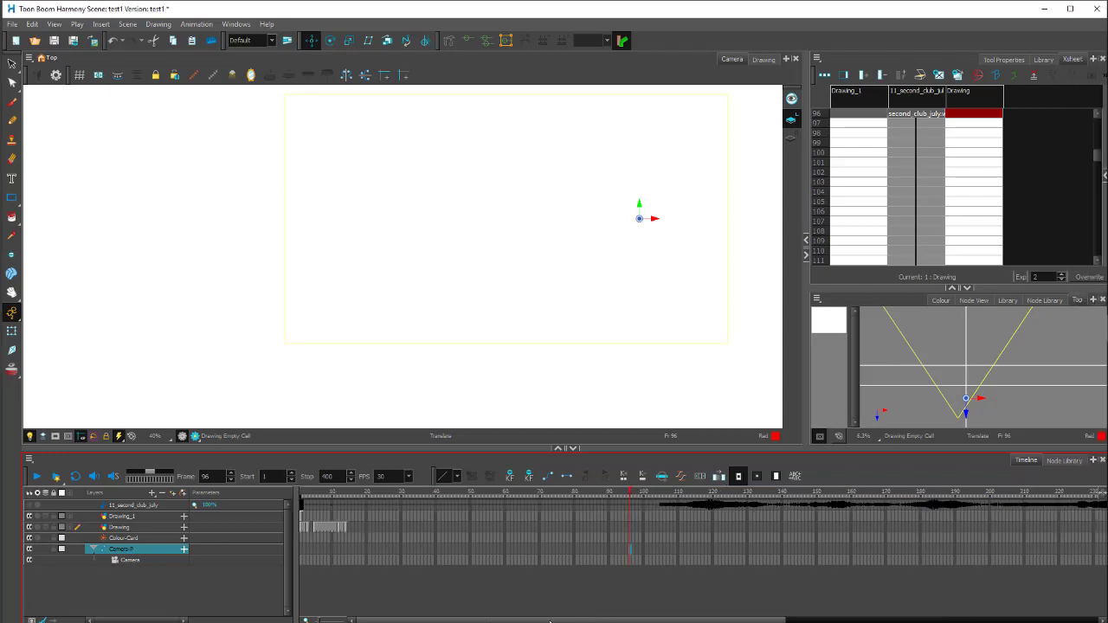
{"action": "left_click", "coordinate": [304, 495]}
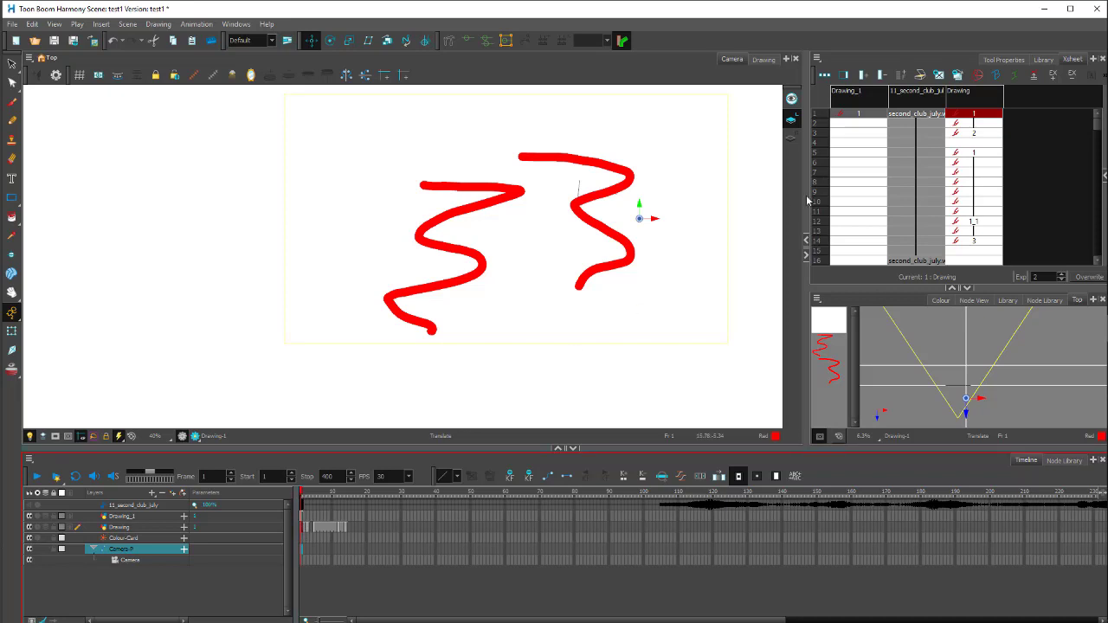
Extend the exposure of drawing 1 in the Drawing_1 column of the Xsheet to frame 207.
{"action": "left_click", "coordinate": [882, 114]}
{"action": "left_click_drag", "start_coordinate": [882, 115], "coordinate": [878, 253]}
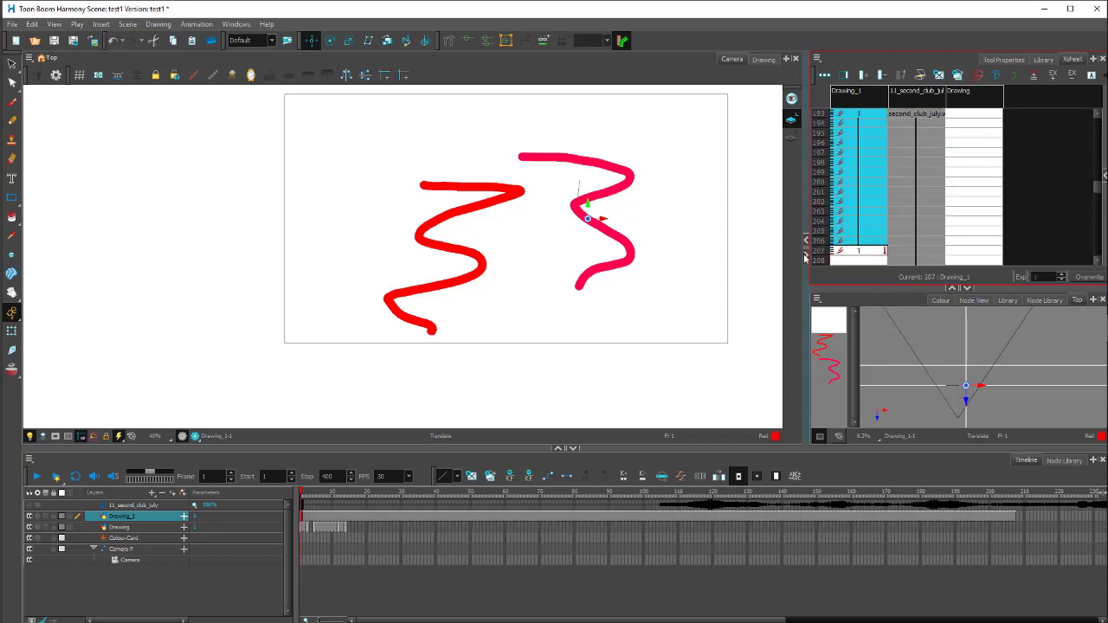
{"action": "left_click_drag", "start_coordinate": [1098, 189], "coordinate": [1098, 119]}
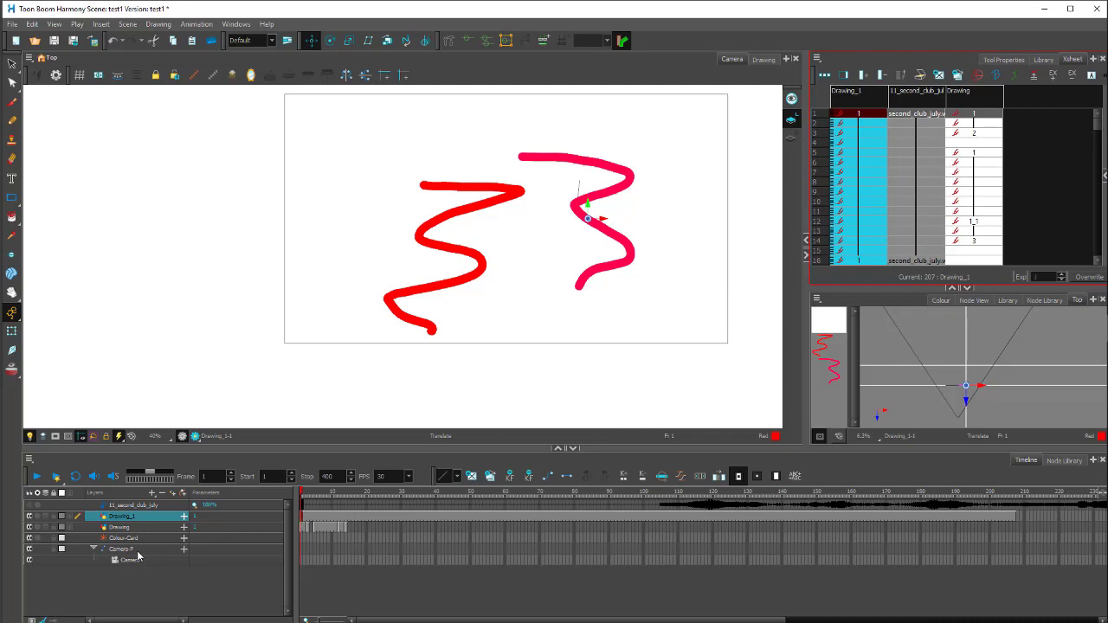
Insert keyframes on the camera's peg at frames 1 and 14.
{"action": "left_click", "coordinate": [169, 551]}
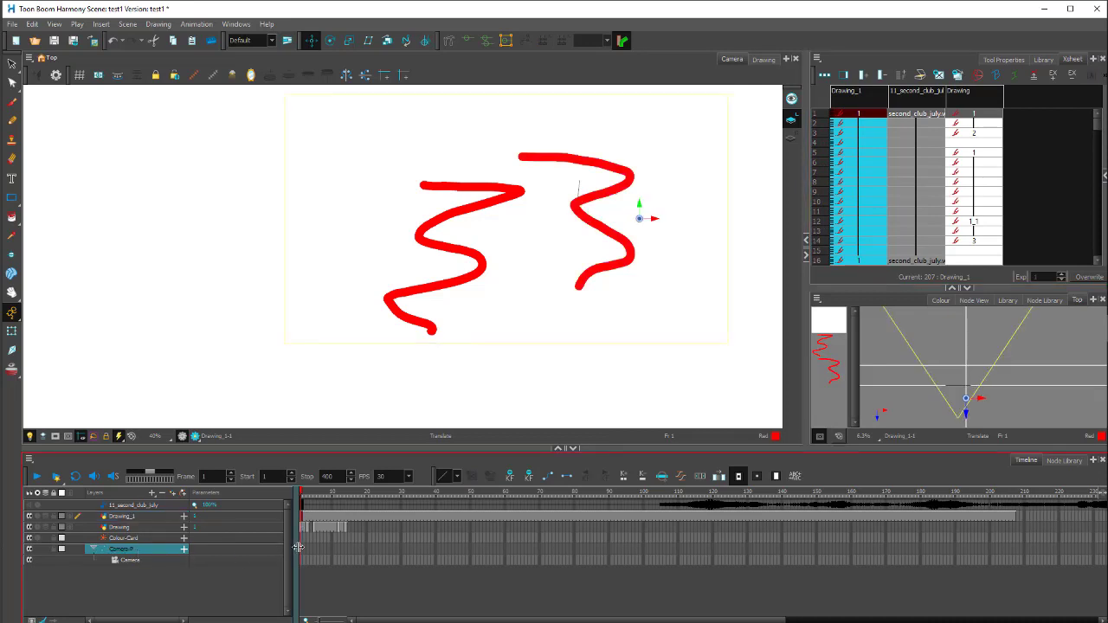
{"action": "right_click", "coordinate": [302, 553]}
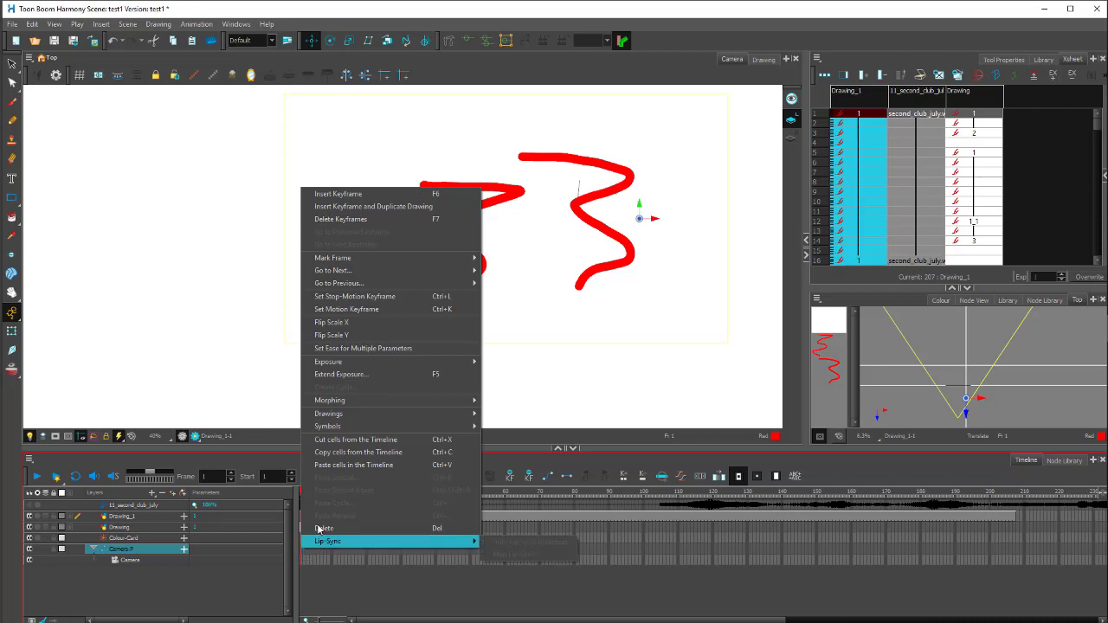
{"action": "left_click", "coordinate": [324, 196]}
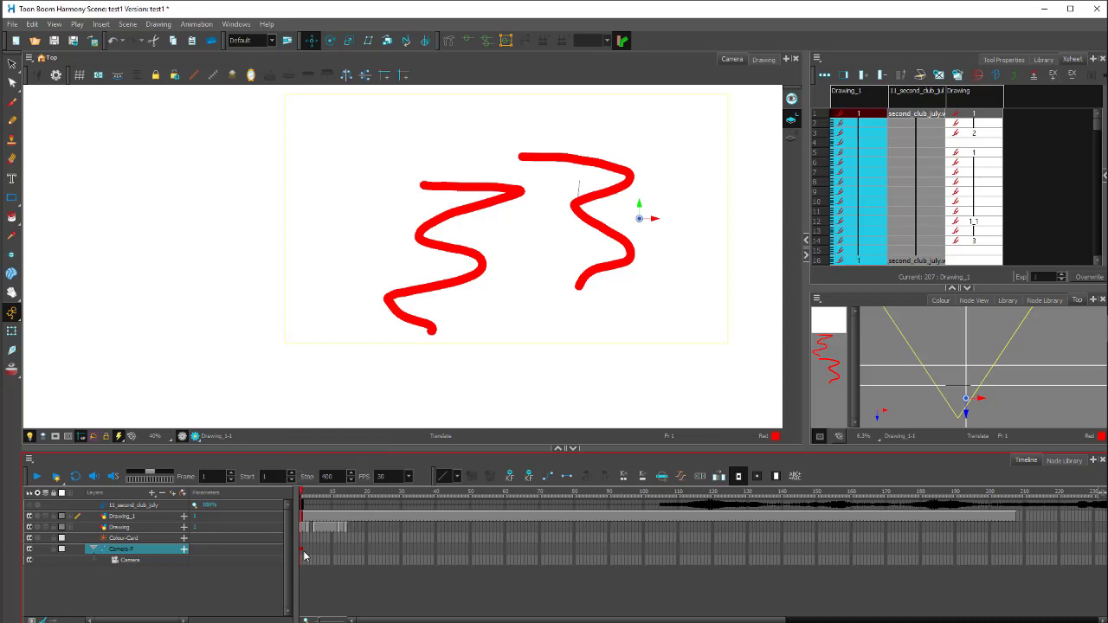
{"action": "left_click_drag", "start_coordinate": [302, 493], "coordinate": [346, 523]}
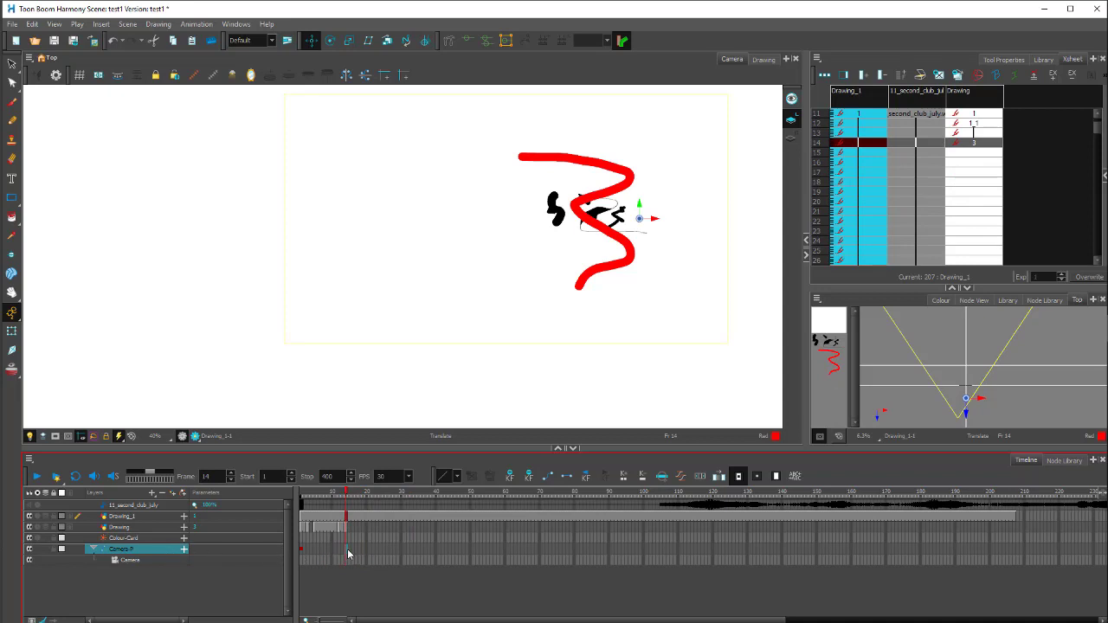
{"action": "right_click", "coordinate": [349, 555]}
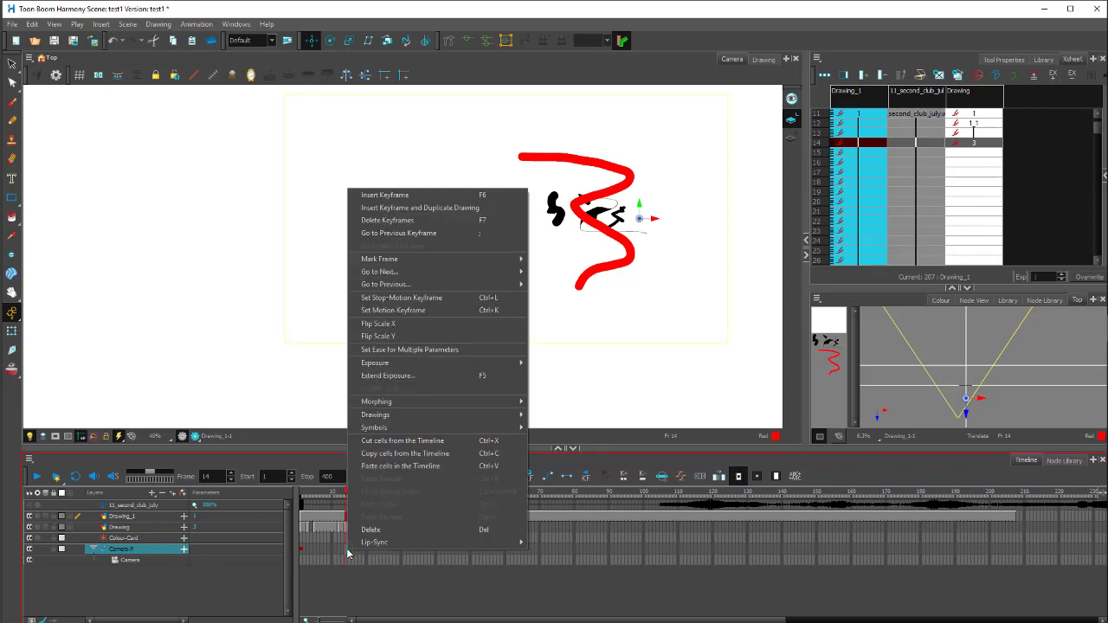
{"action": "left_click", "coordinate": [394, 198]}
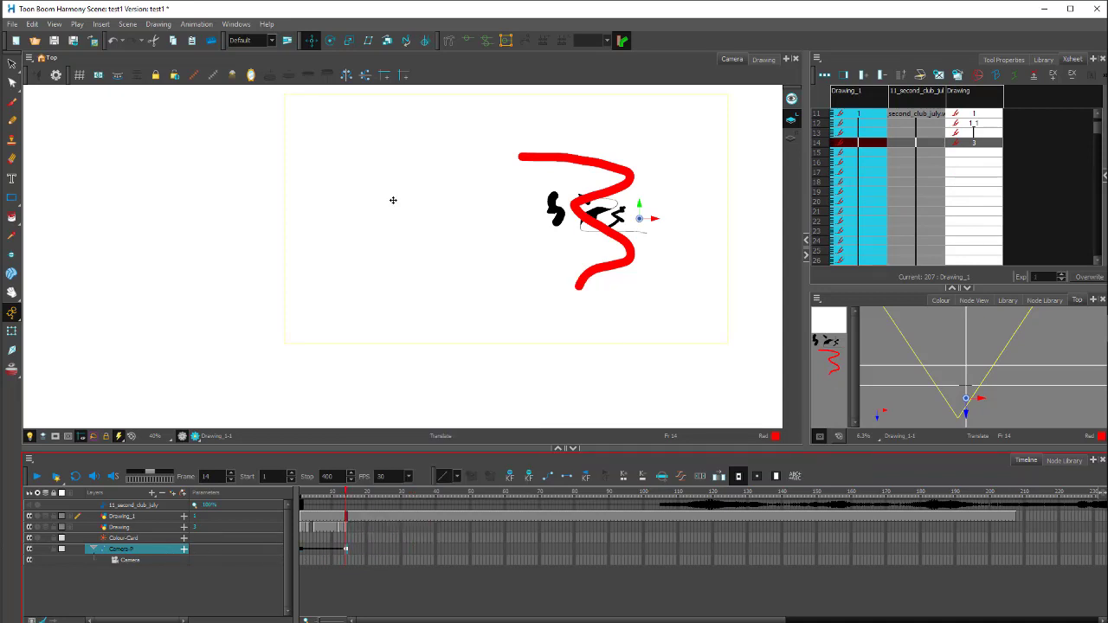
Move the camera peg closer to the artwork in the Top view at frame 14 to create a push-in.
{"action": "left_click", "coordinate": [965, 400]}
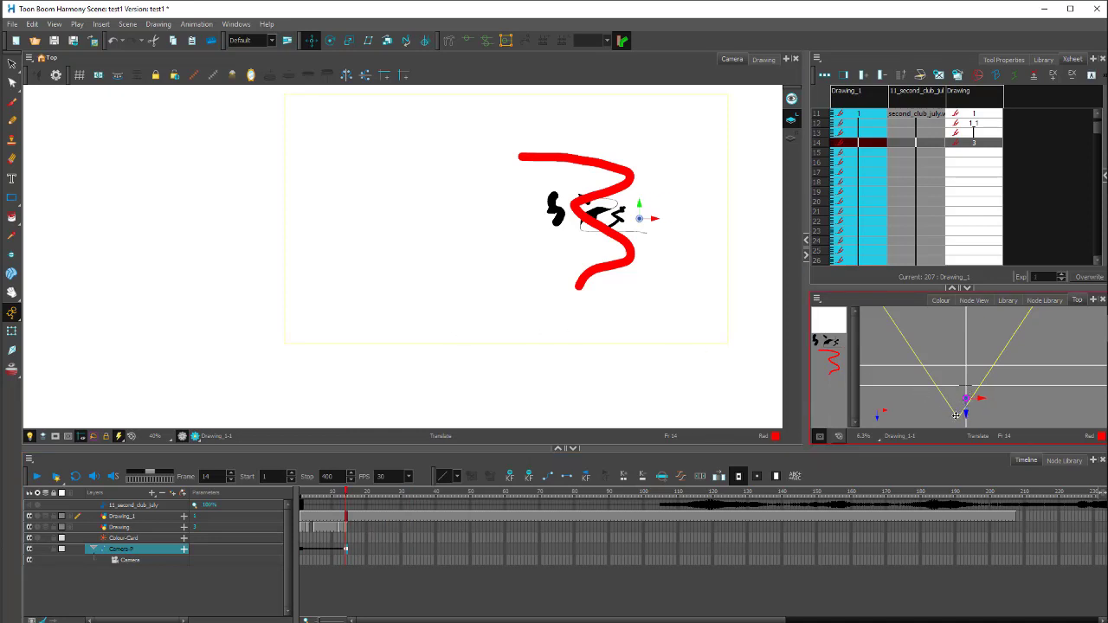
{"action": "left_click_drag", "start_coordinate": [956, 416], "coordinate": [966, 391]}
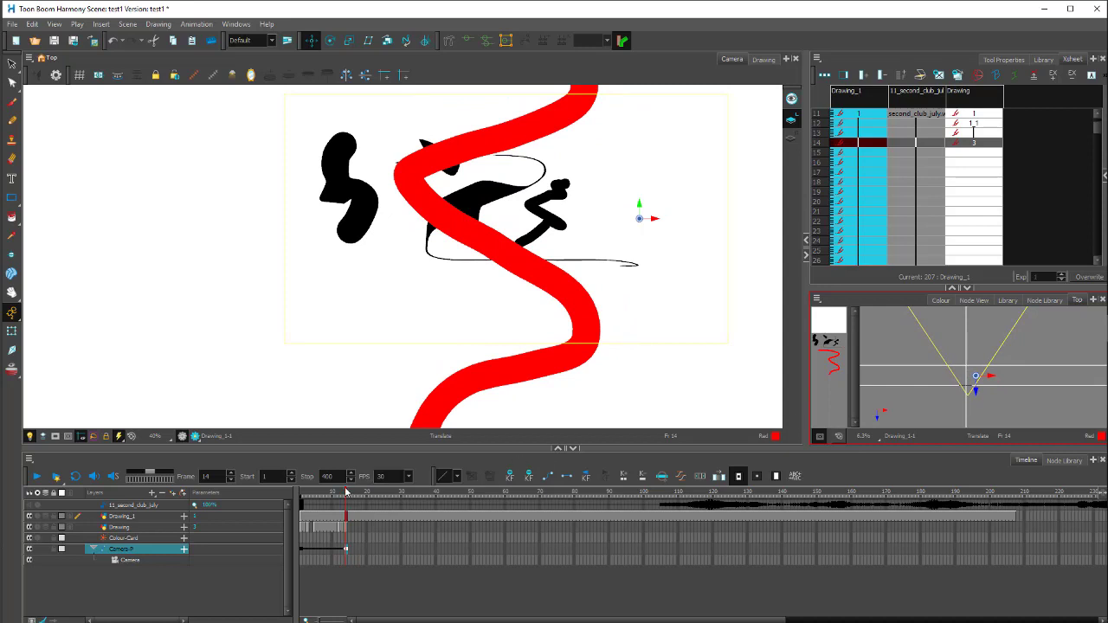
Return to frame 1 and shift the camera peg horizontally to the right in the Camera view.
{"action": "left_click_drag", "start_coordinate": [346, 492], "coordinate": [301, 490]}
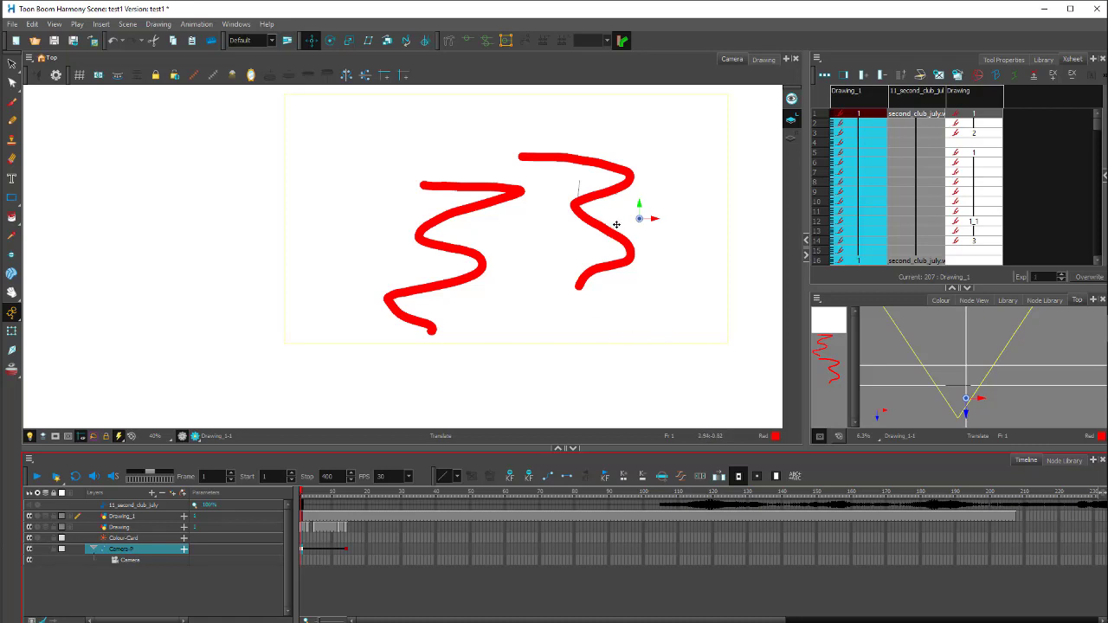
{"action": "left_click_drag", "start_coordinate": [654, 217], "coordinate": [720, 205]}
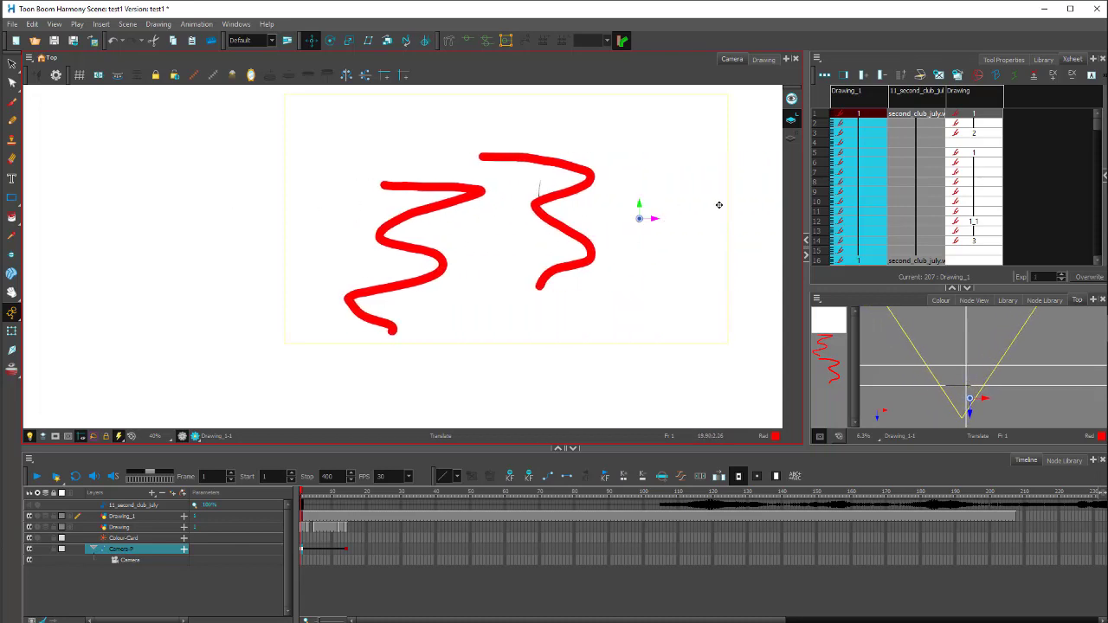